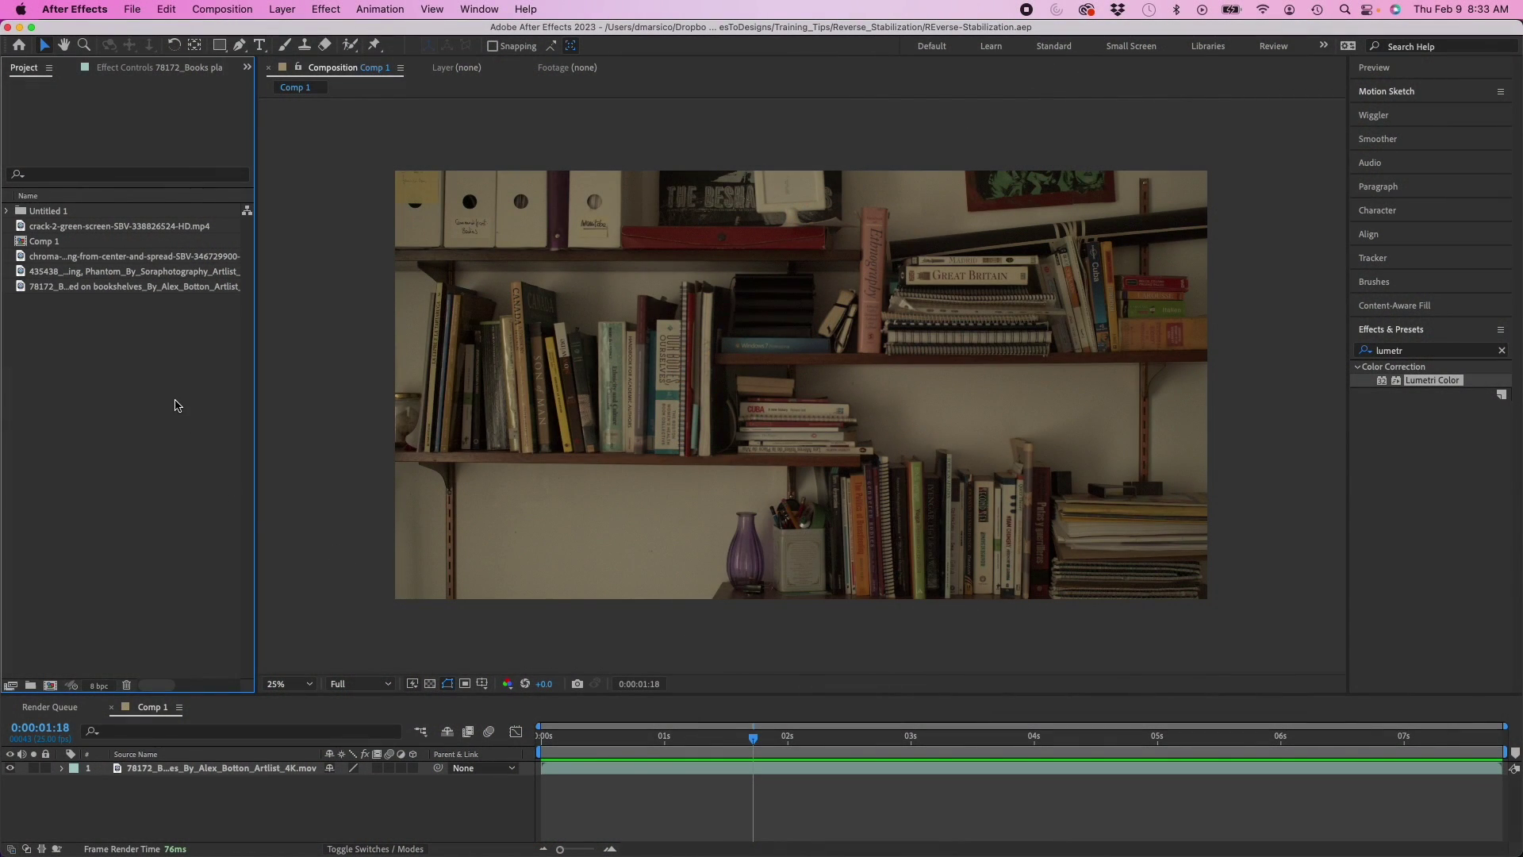
- Inspect the source clips and play the bookshelf footage in Comp 1, returning to the first frame
click(86, 274)
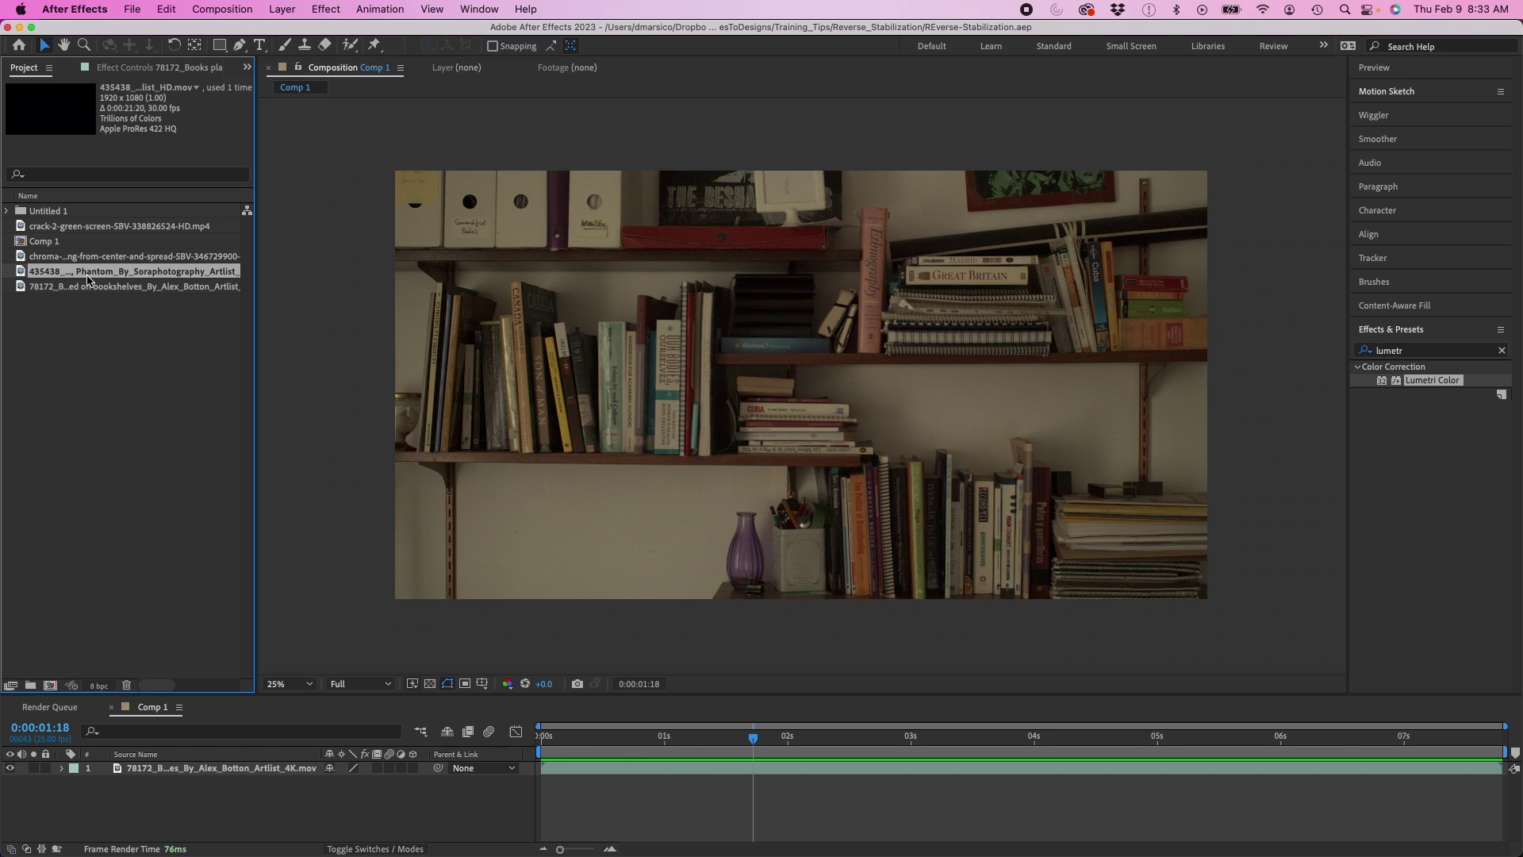
click(69, 288)
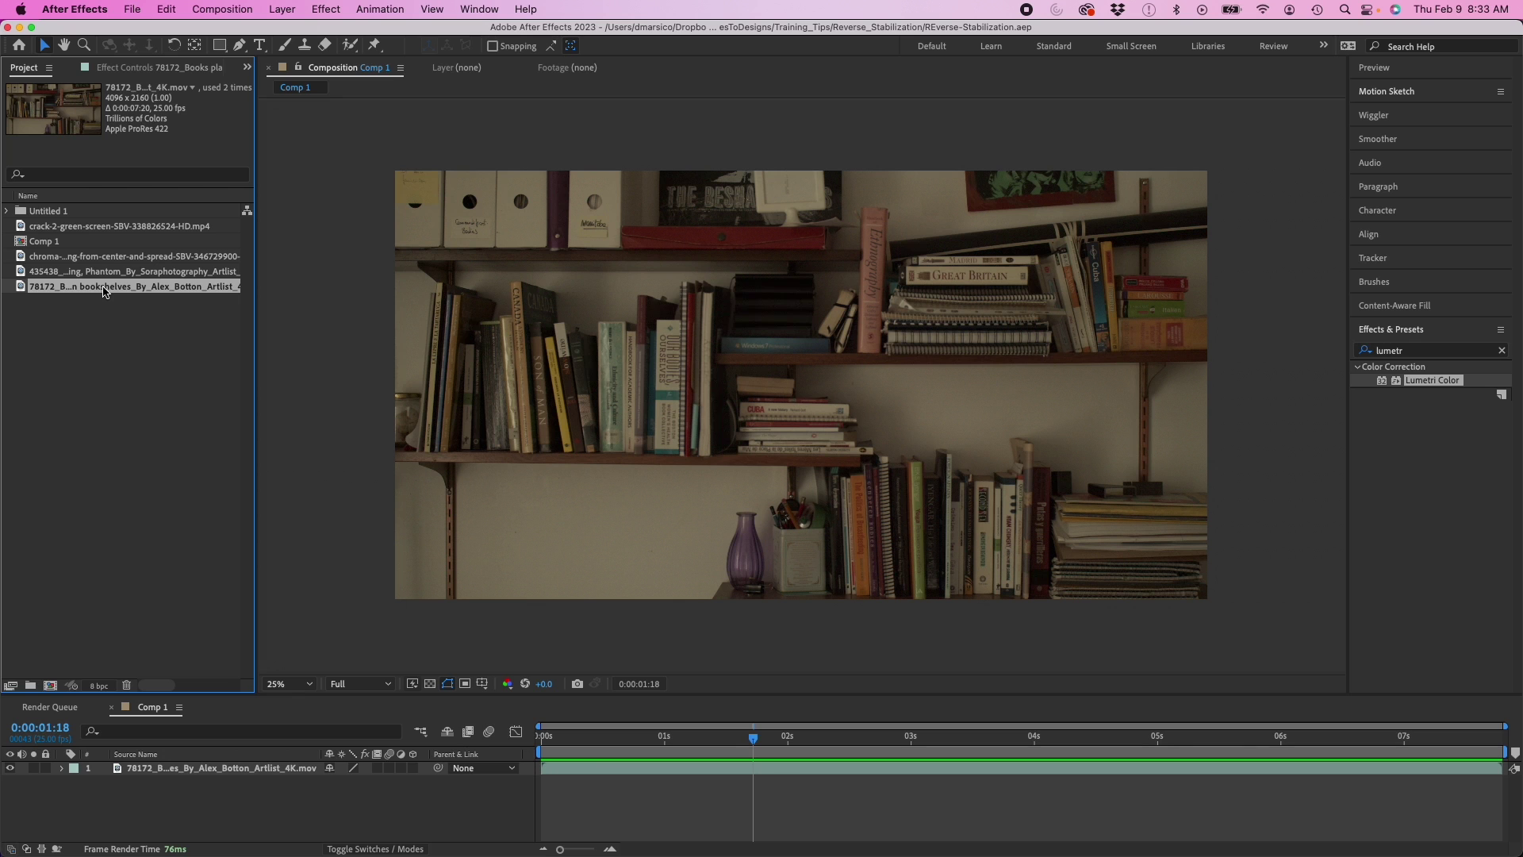
click(603, 774)
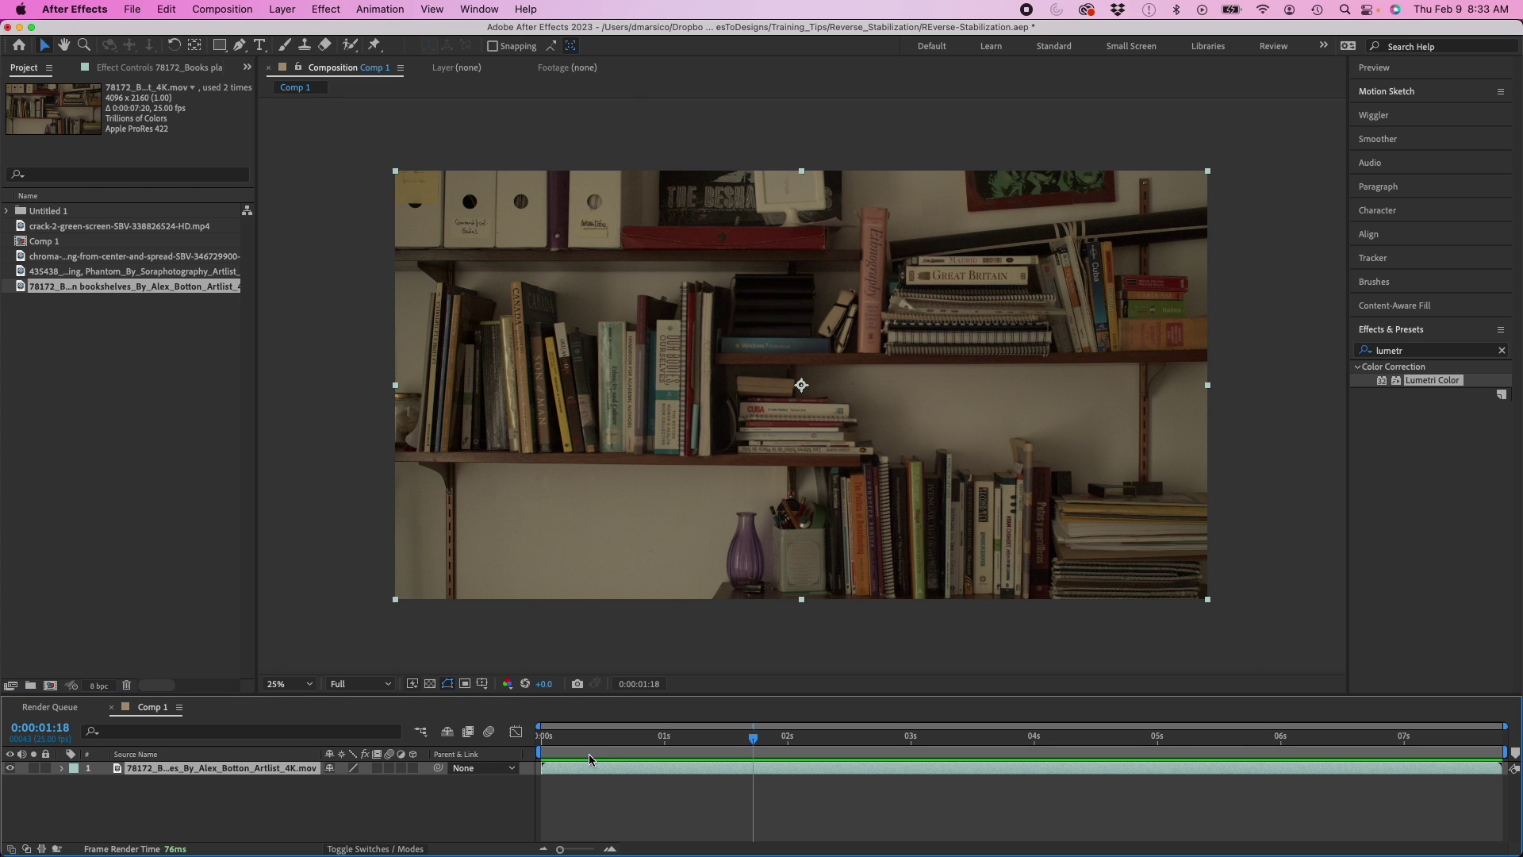
drag(605, 754, 561, 742)
click(673, 816)
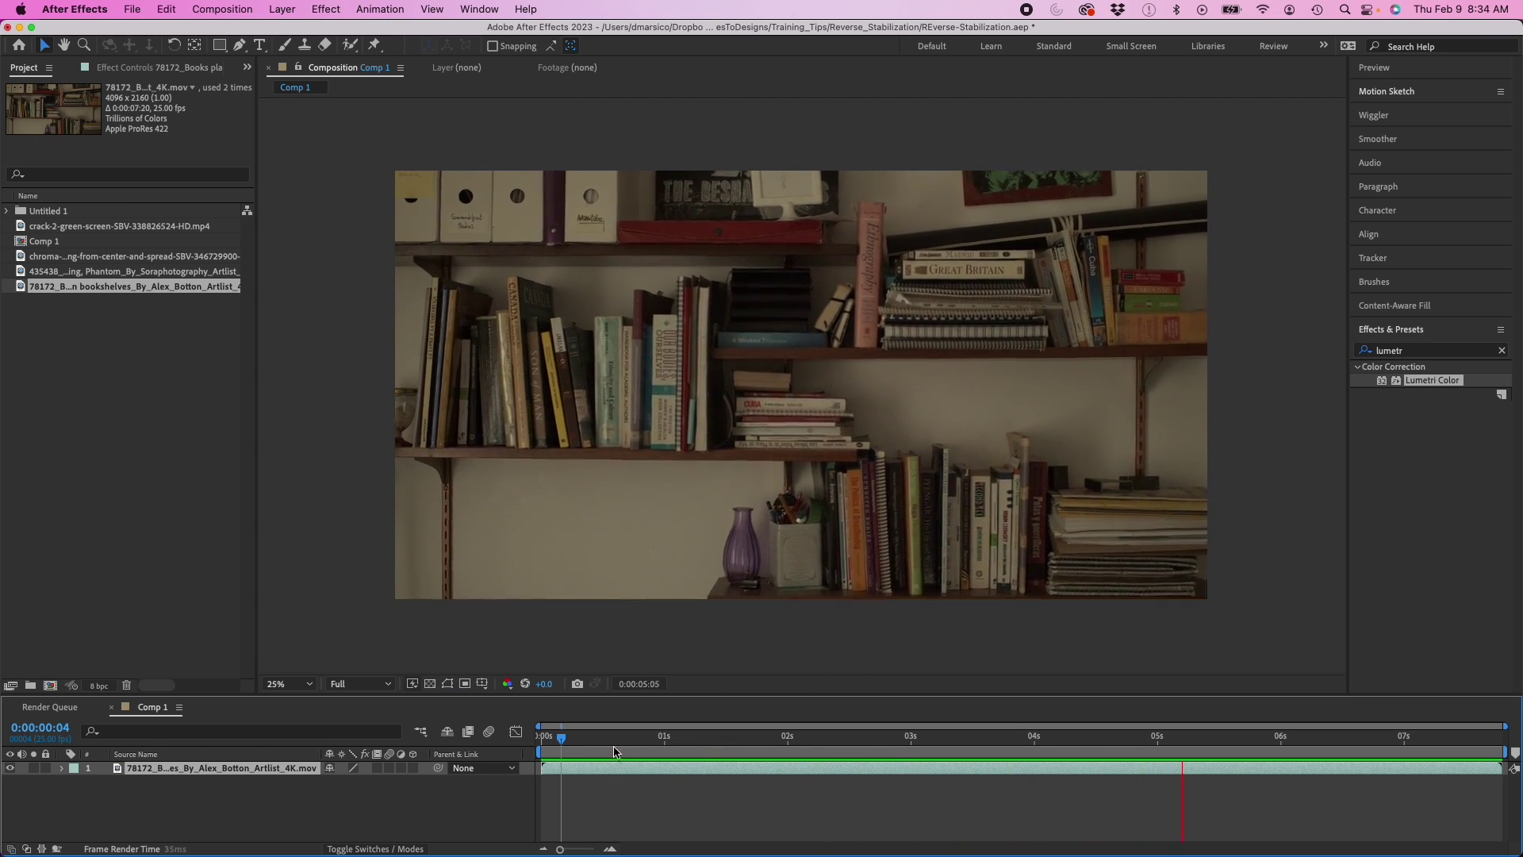
mouse_move(564, 738)
mouse_down()
mouse_move(929, 738)
mouse_move(534, 742)
mouse_up()
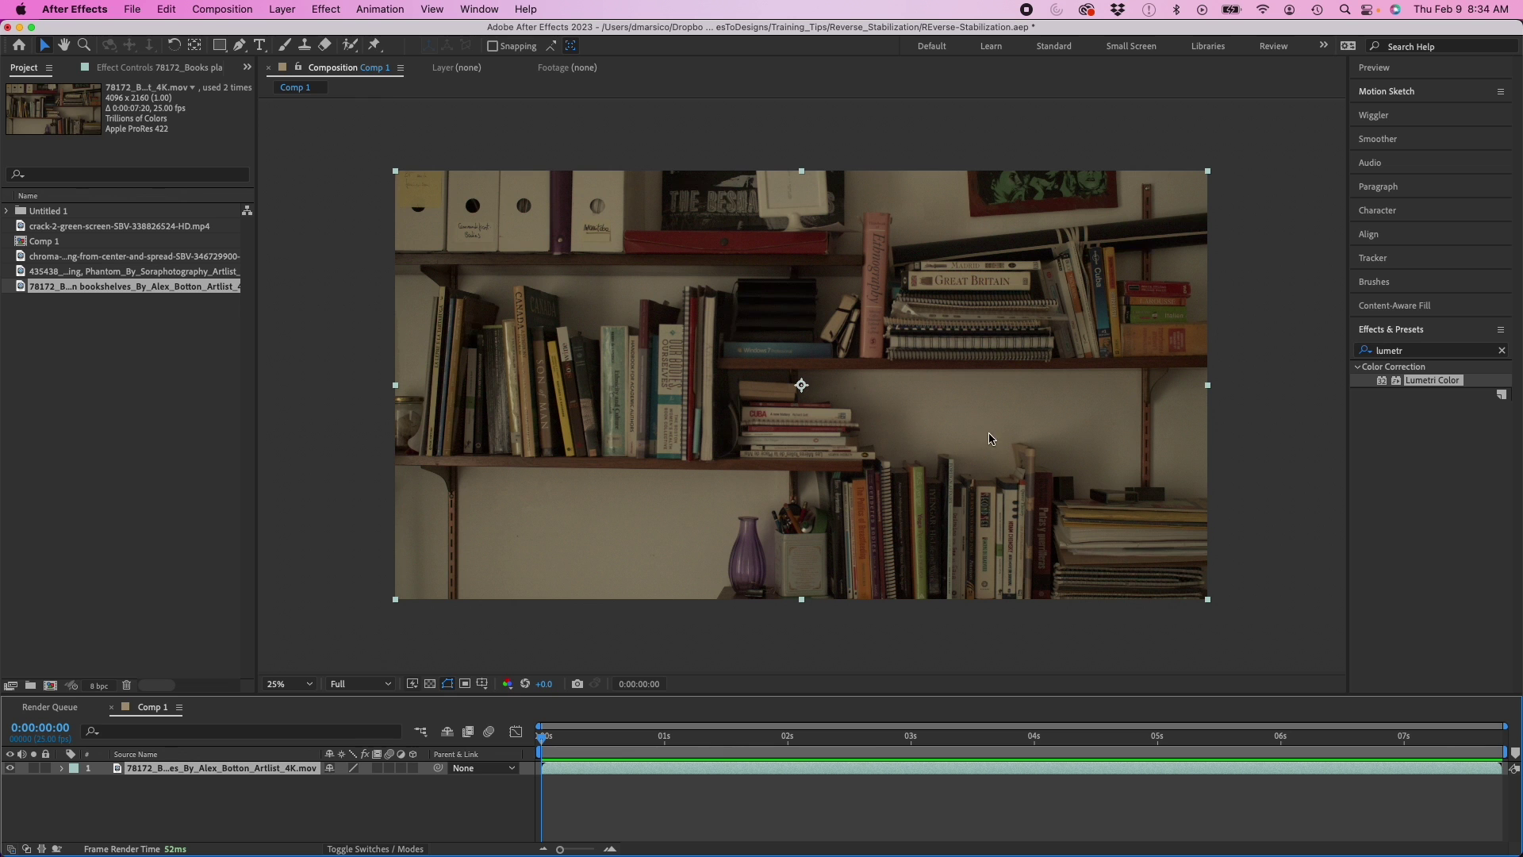
drag(544, 738, 480, 751)
click(283, 796)
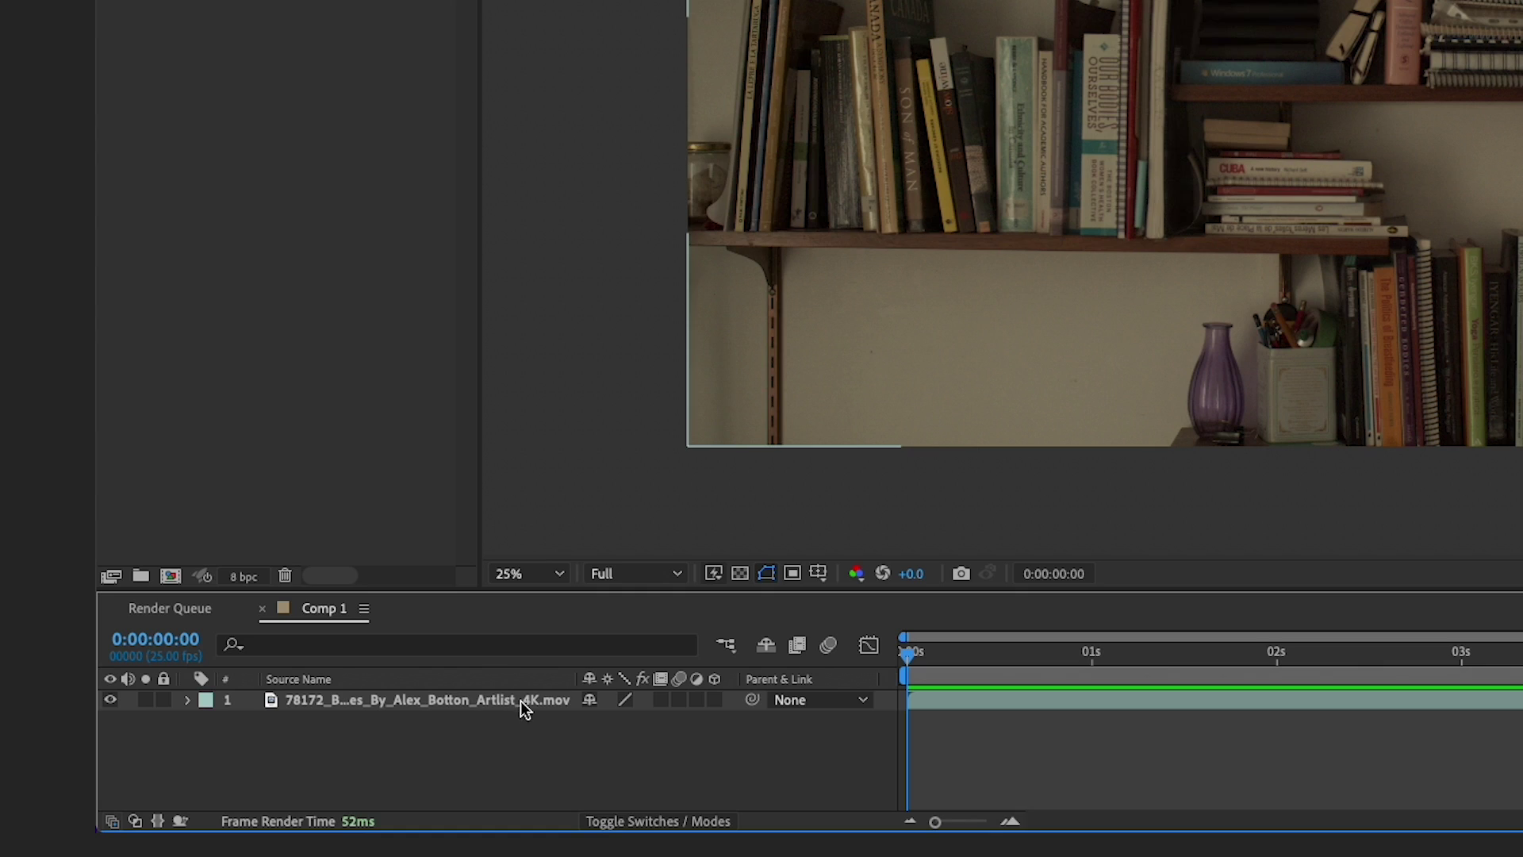
right_click(288, 774)
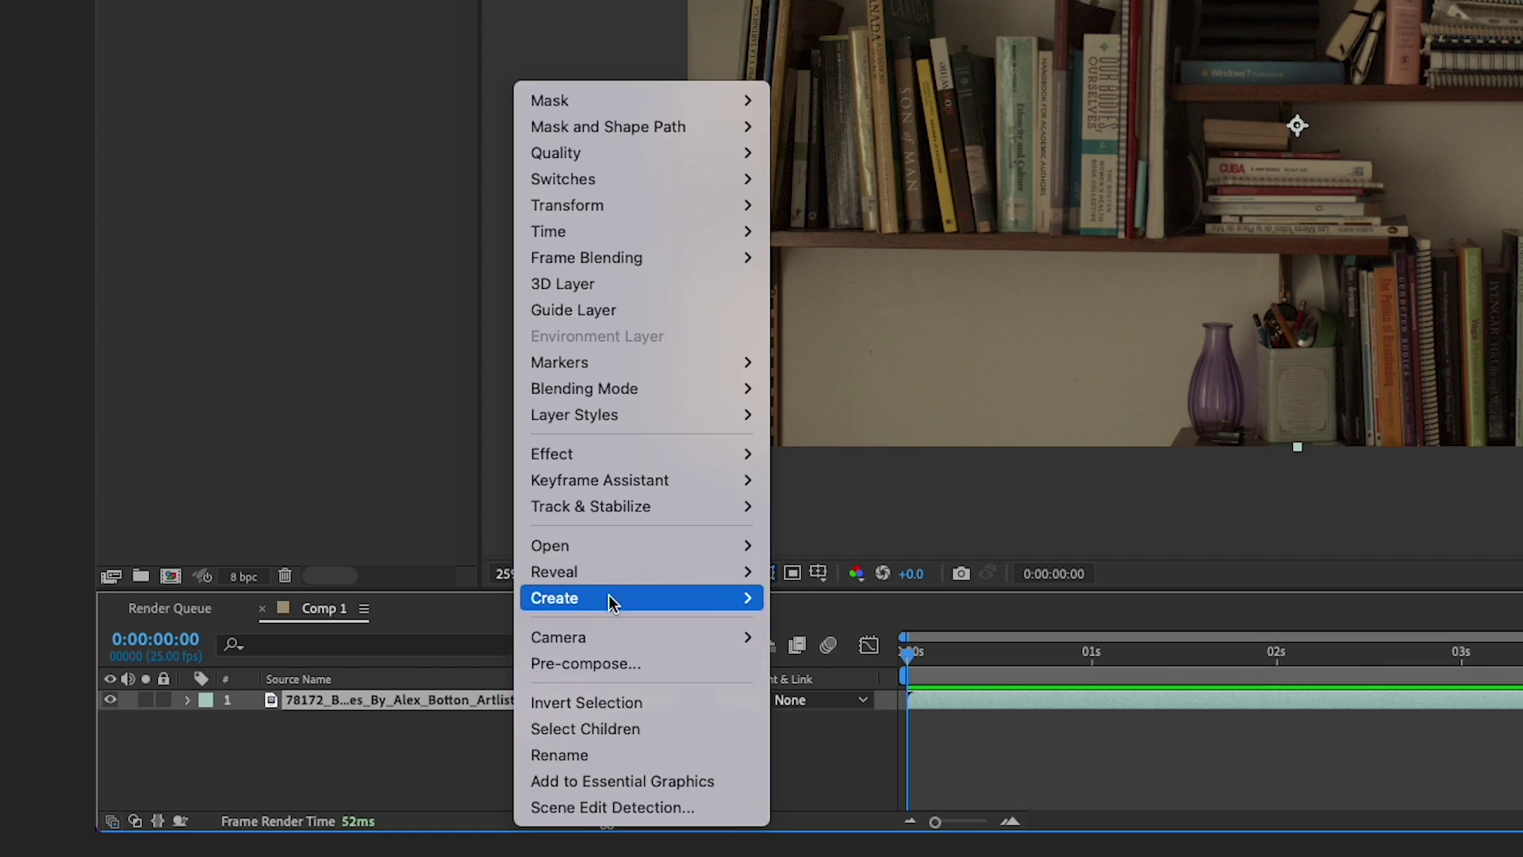
mouse_move(625, 508)
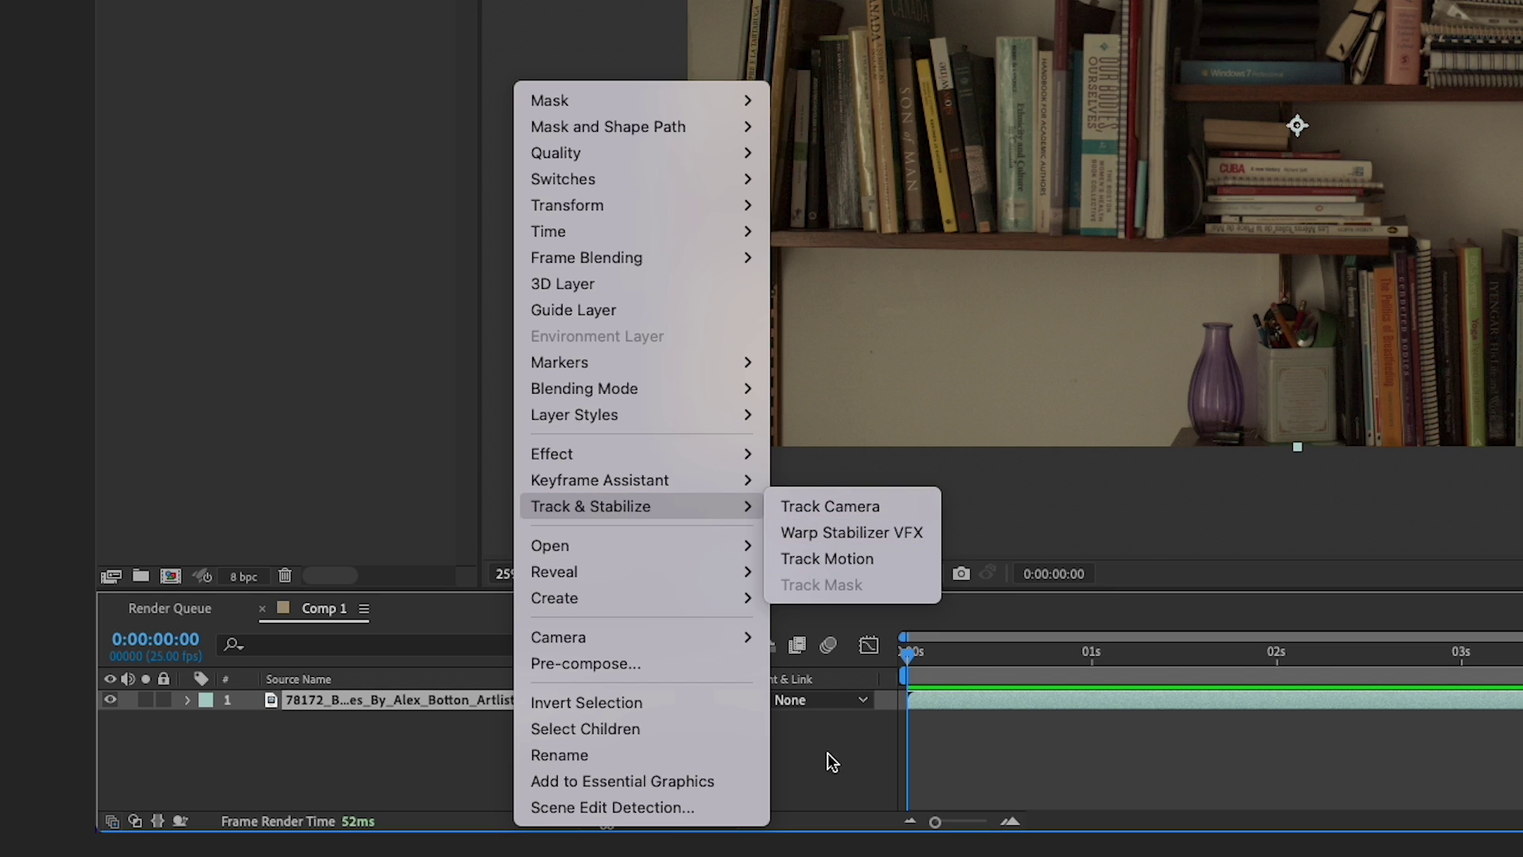
click(847, 790)
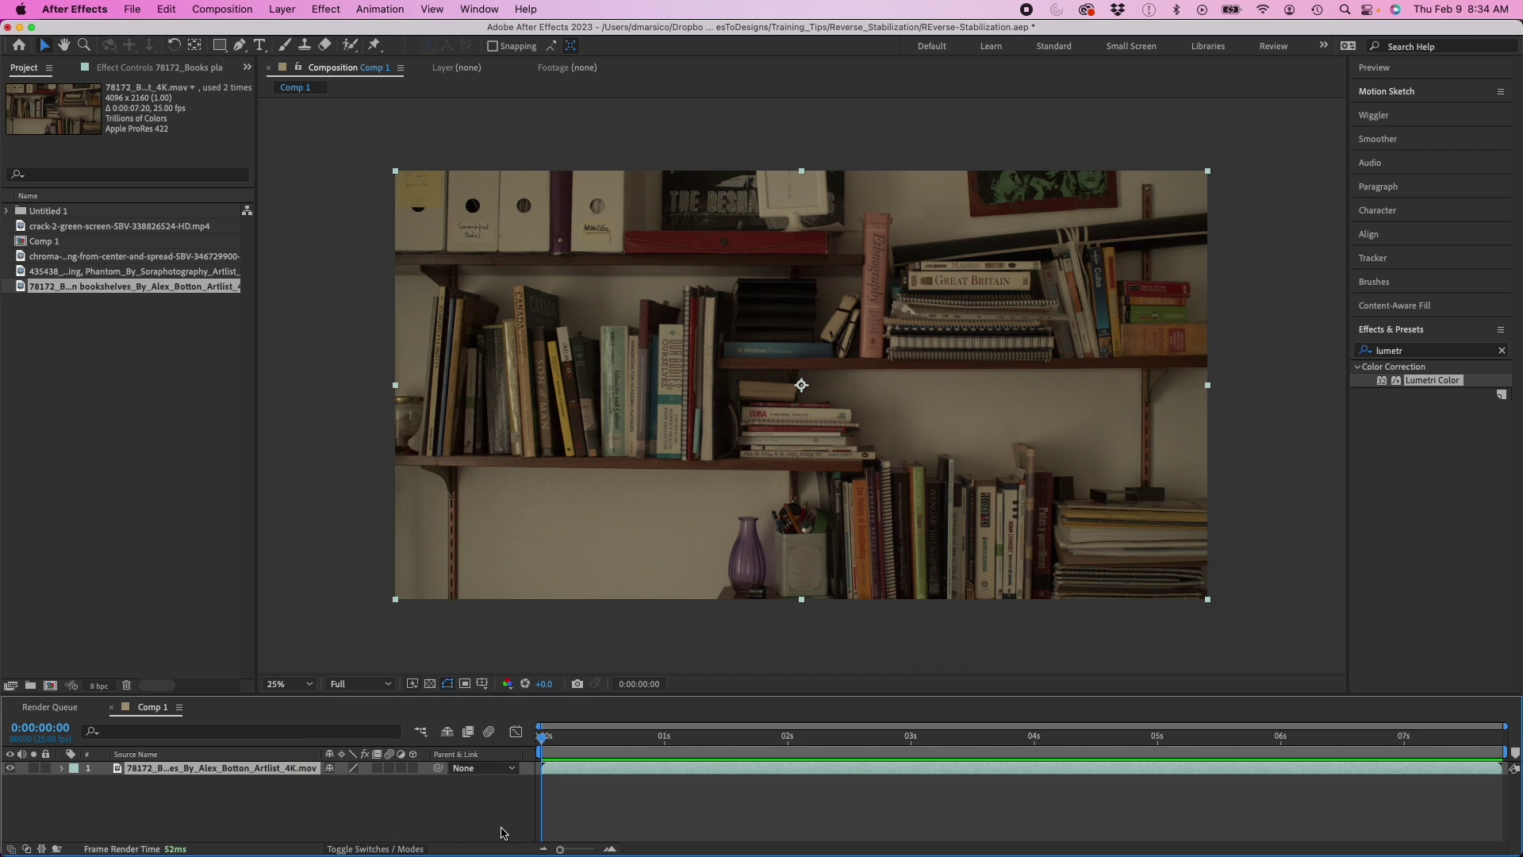
- Apply Warp Stabilizer VFX to the bookshelf footage layer
right_click(226, 771)
mouse_move(318, 639)
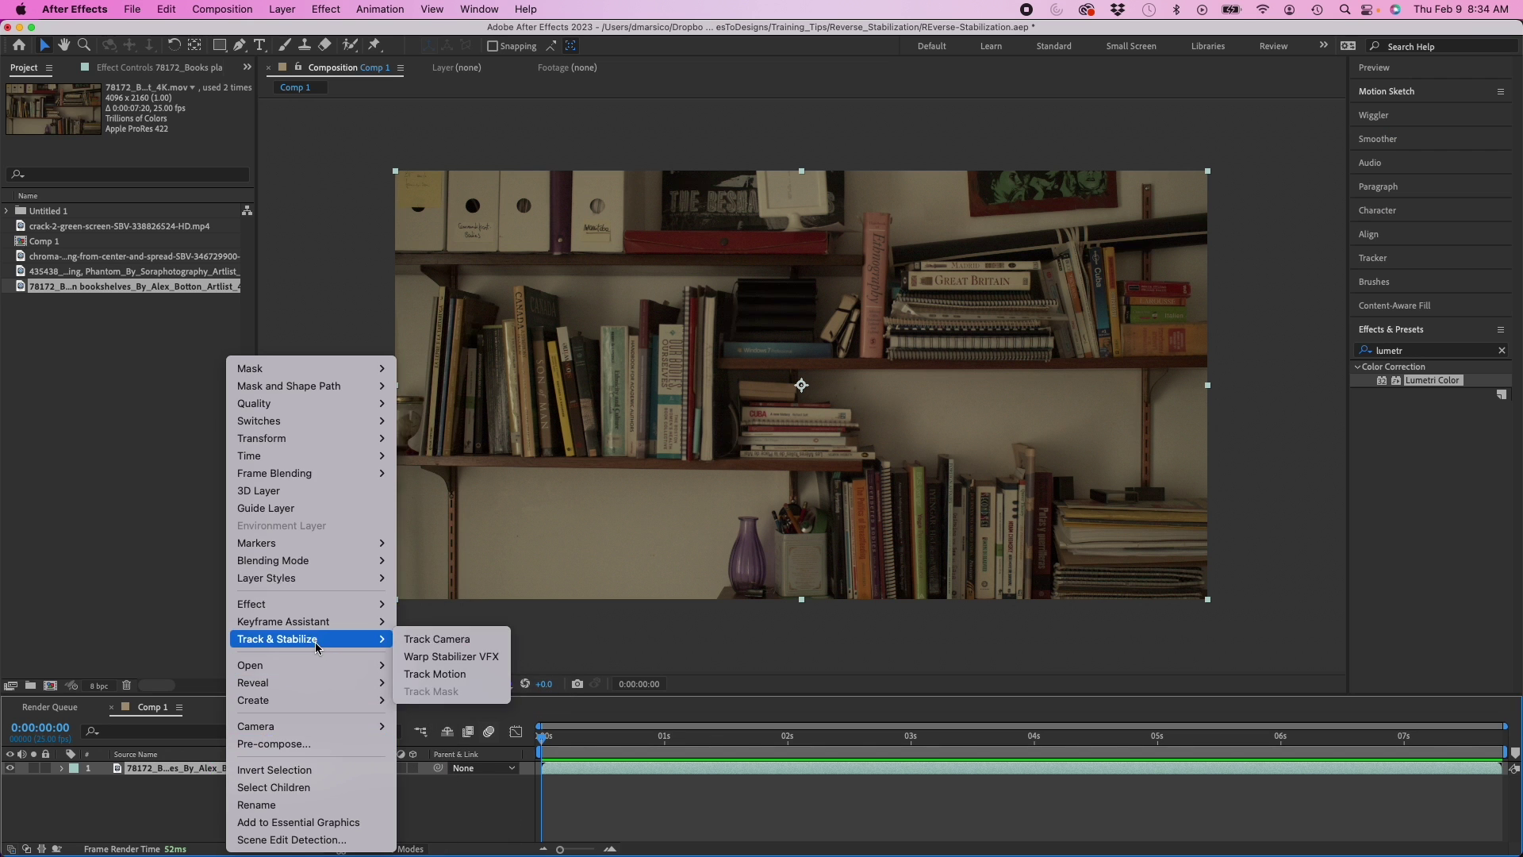
click(455, 657)
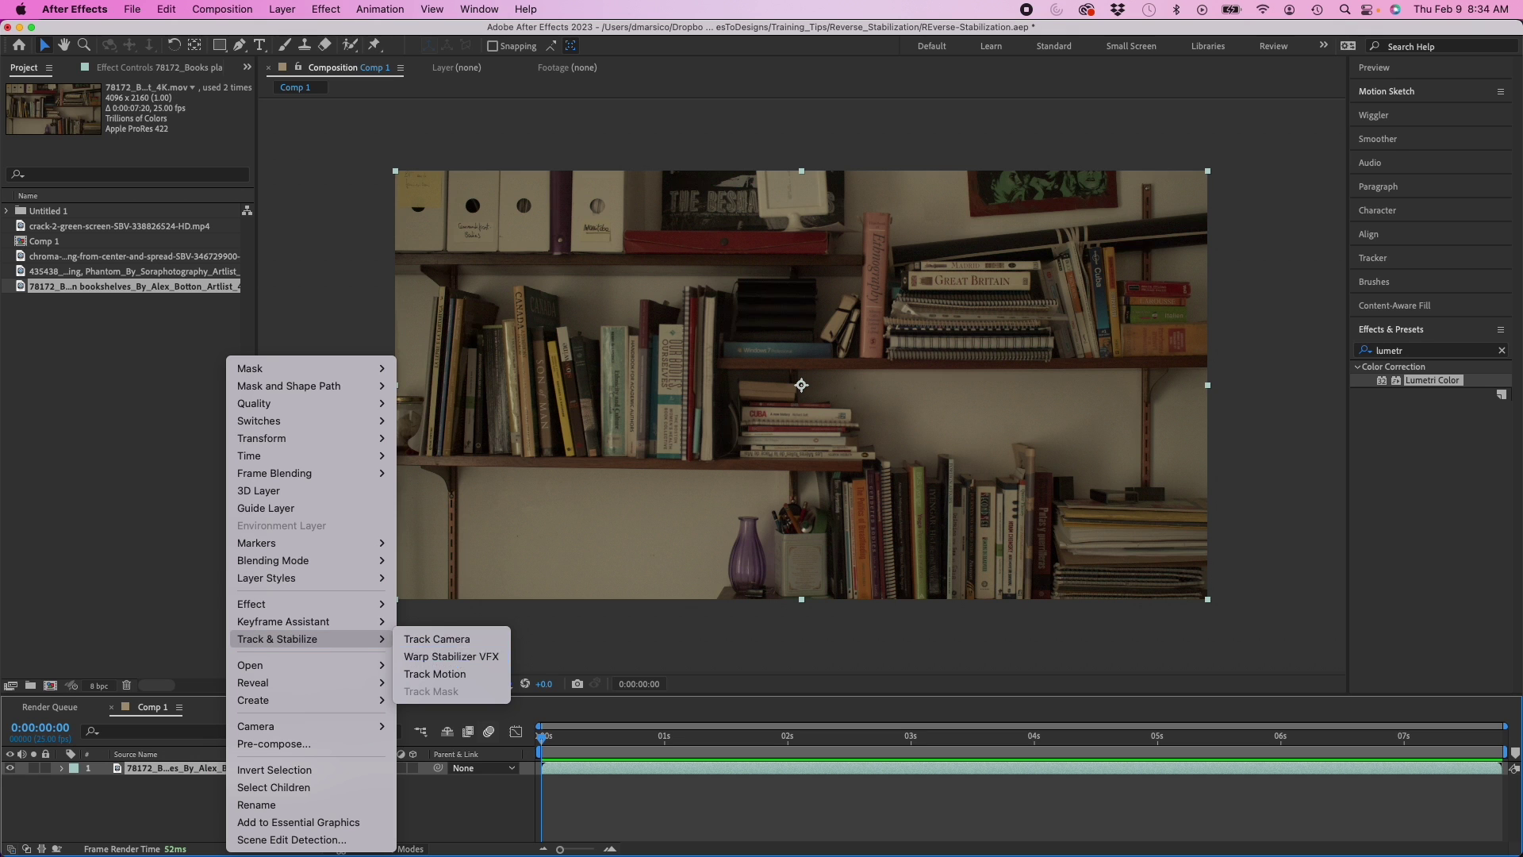
click(21, 263)
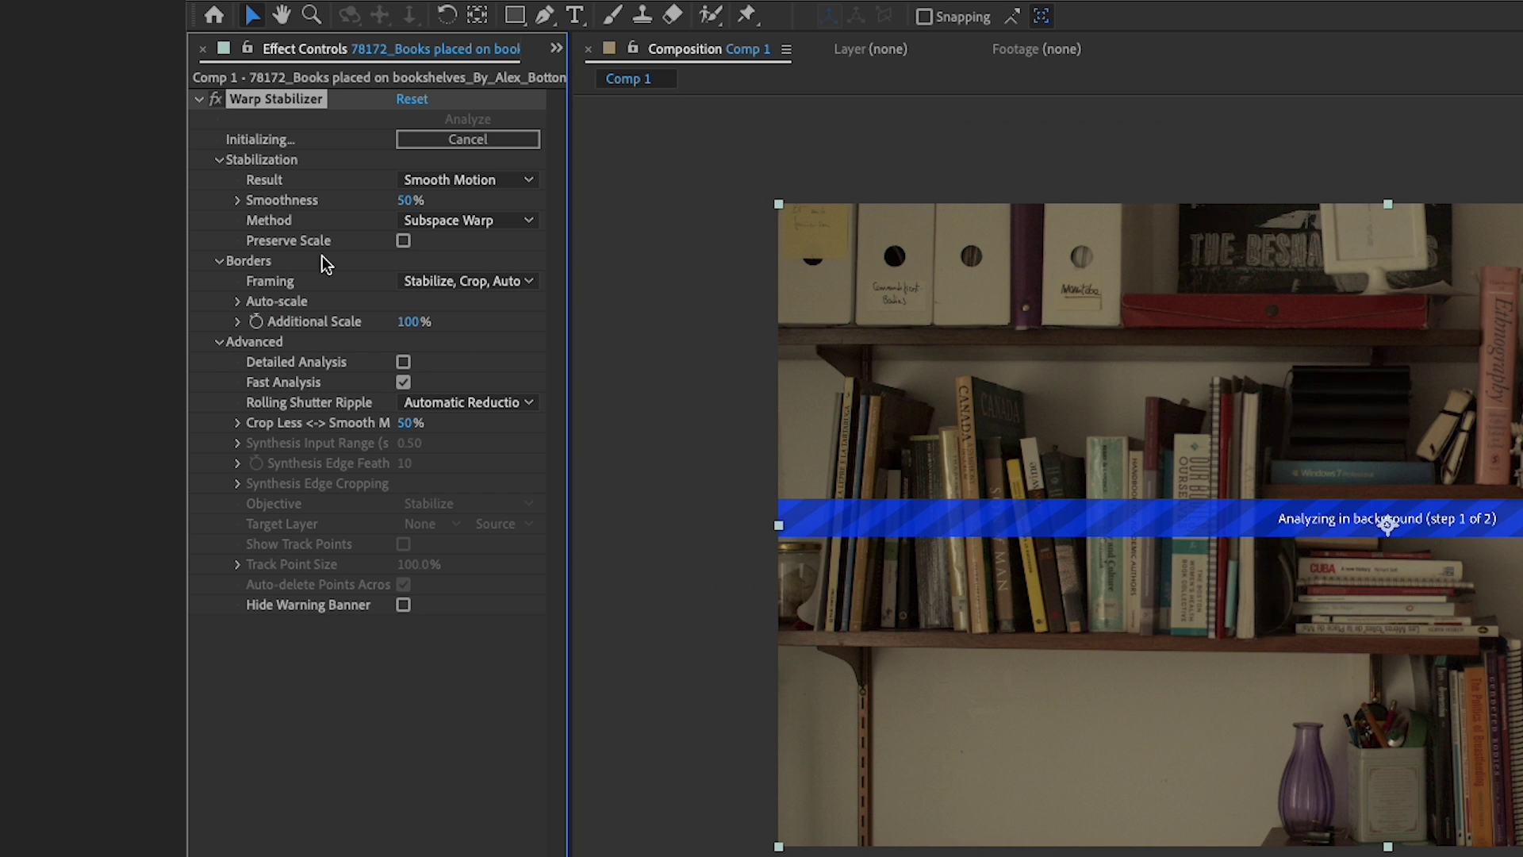
- Configure the Warp Stabilizer with Result No Motion, Framing Stabilize, Crop and Rolling Shutter Ripple Enhanced Reduction
click(464, 176)
click(472, 230)
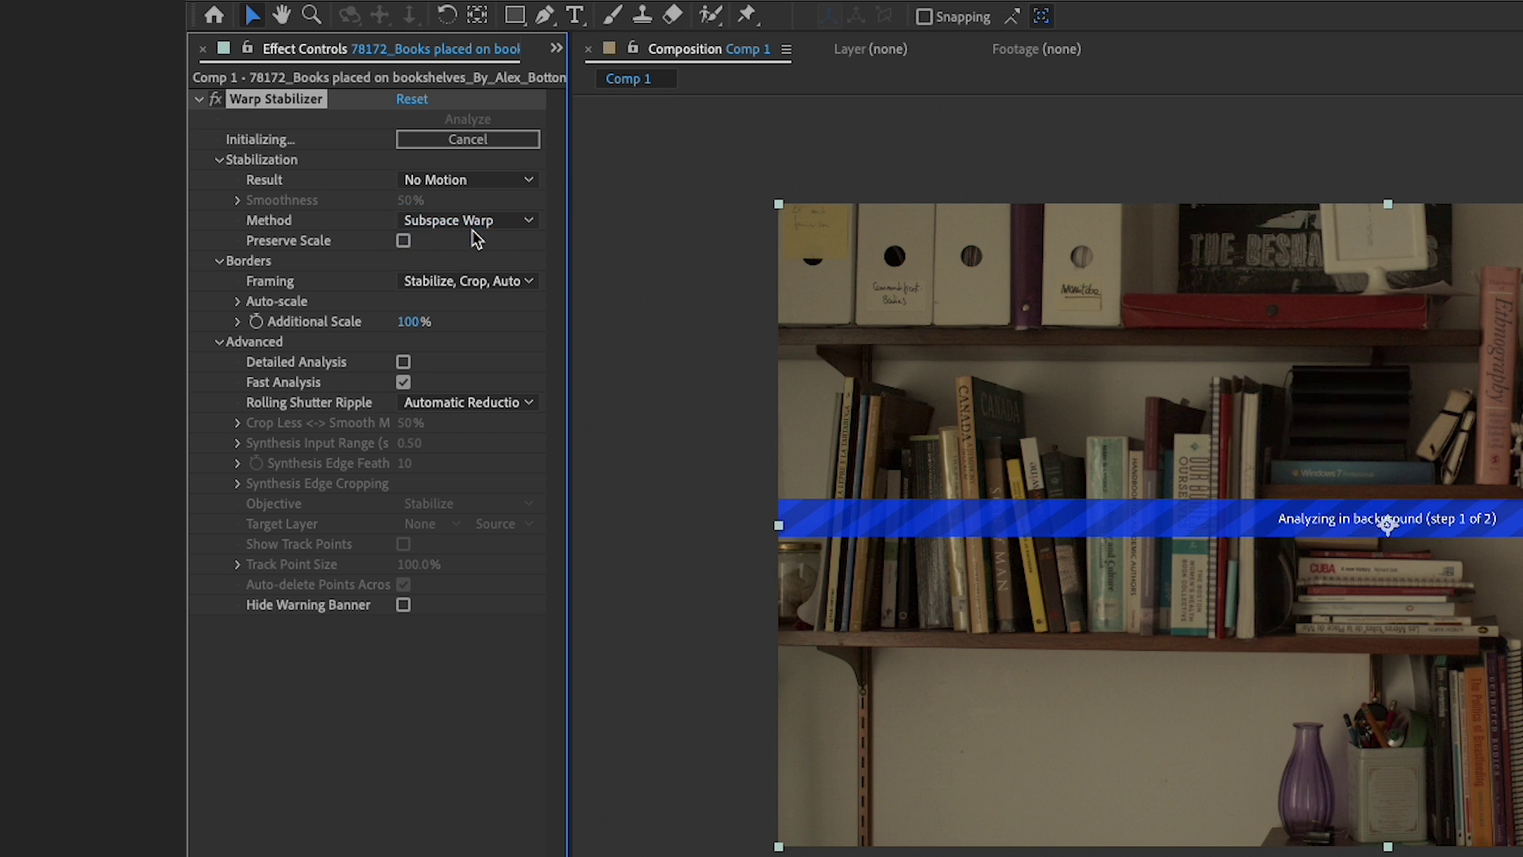
click(465, 279)
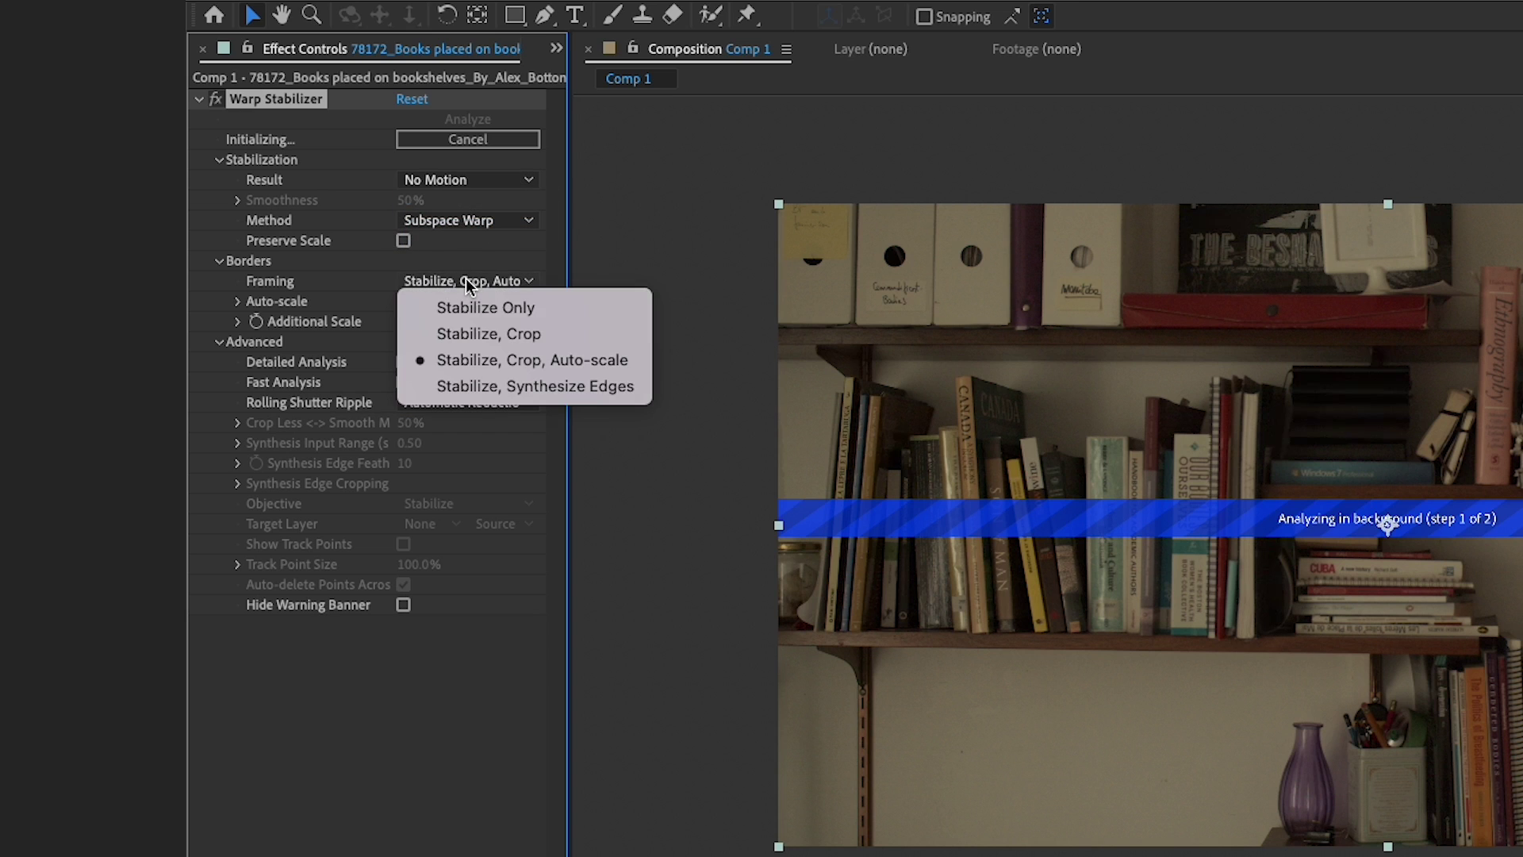
click(499, 332)
click(473, 401)
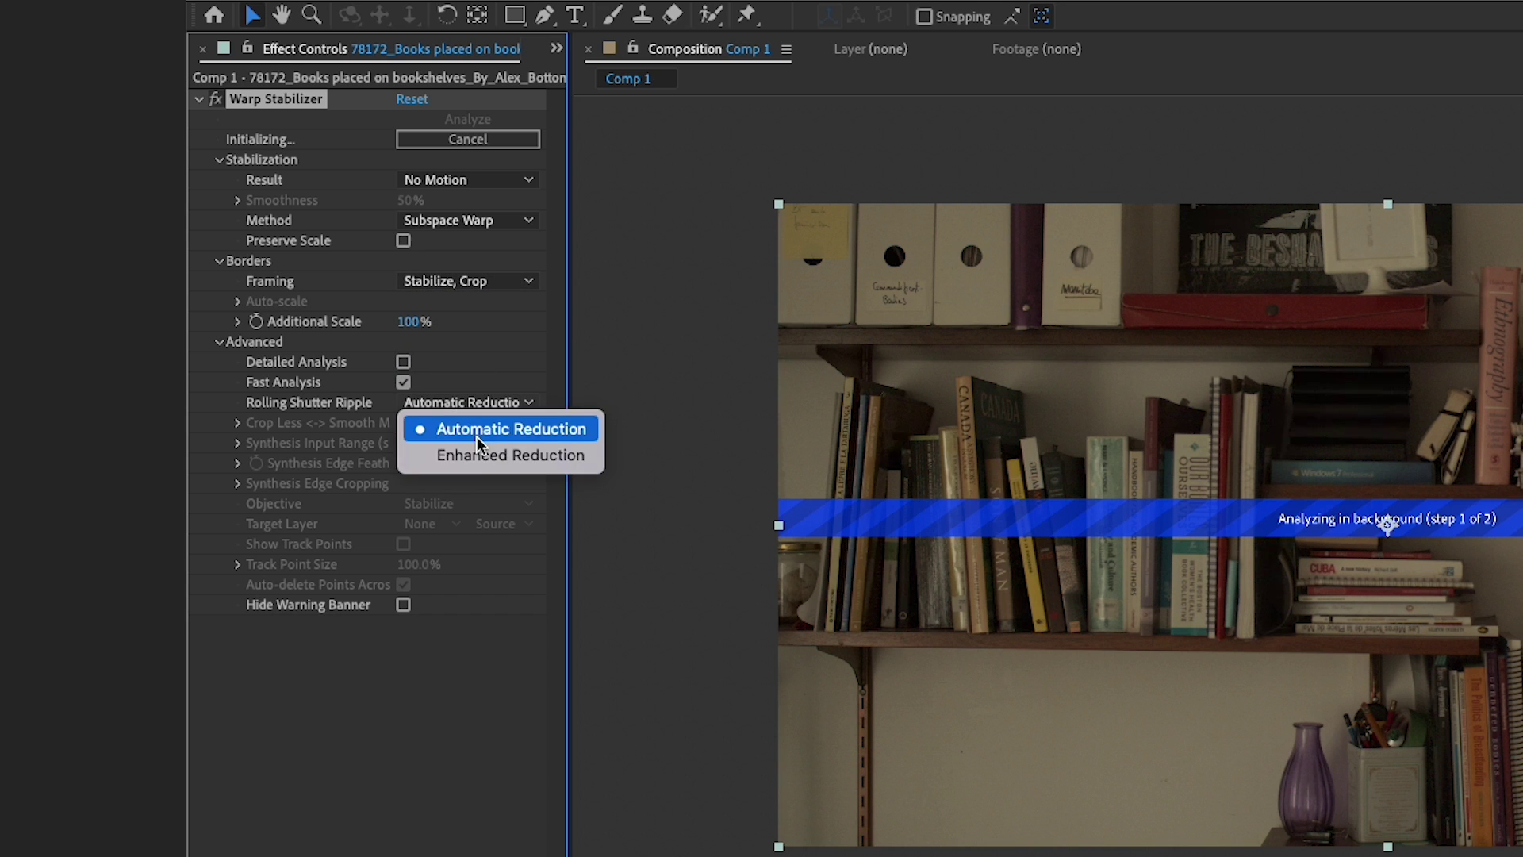
click(480, 452)
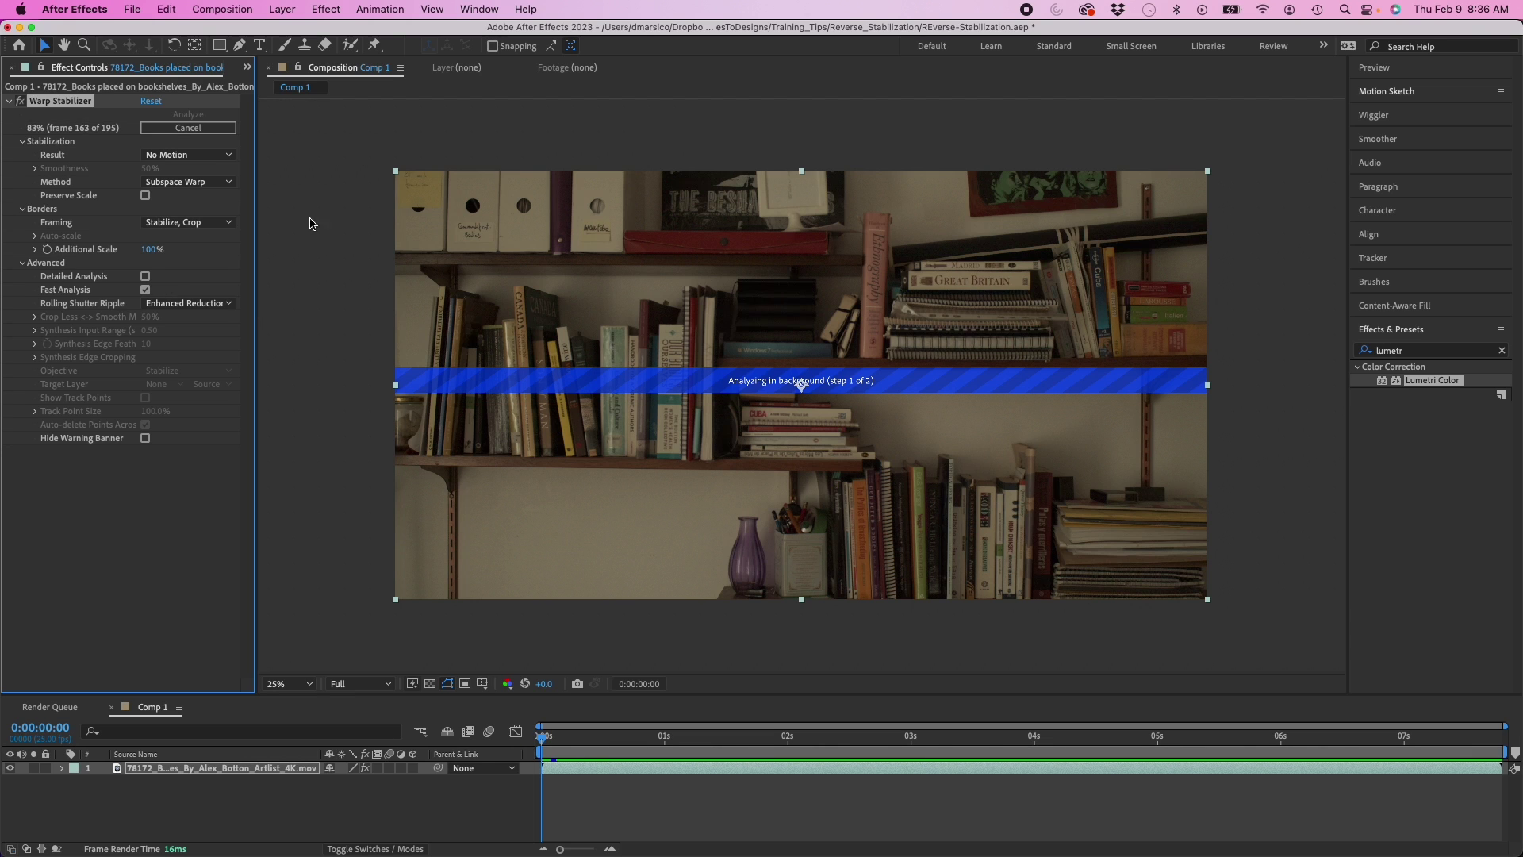
- Play the stabilized bookshelf footage from the first frame to check its remaining motion
drag(593, 738, 522, 776)
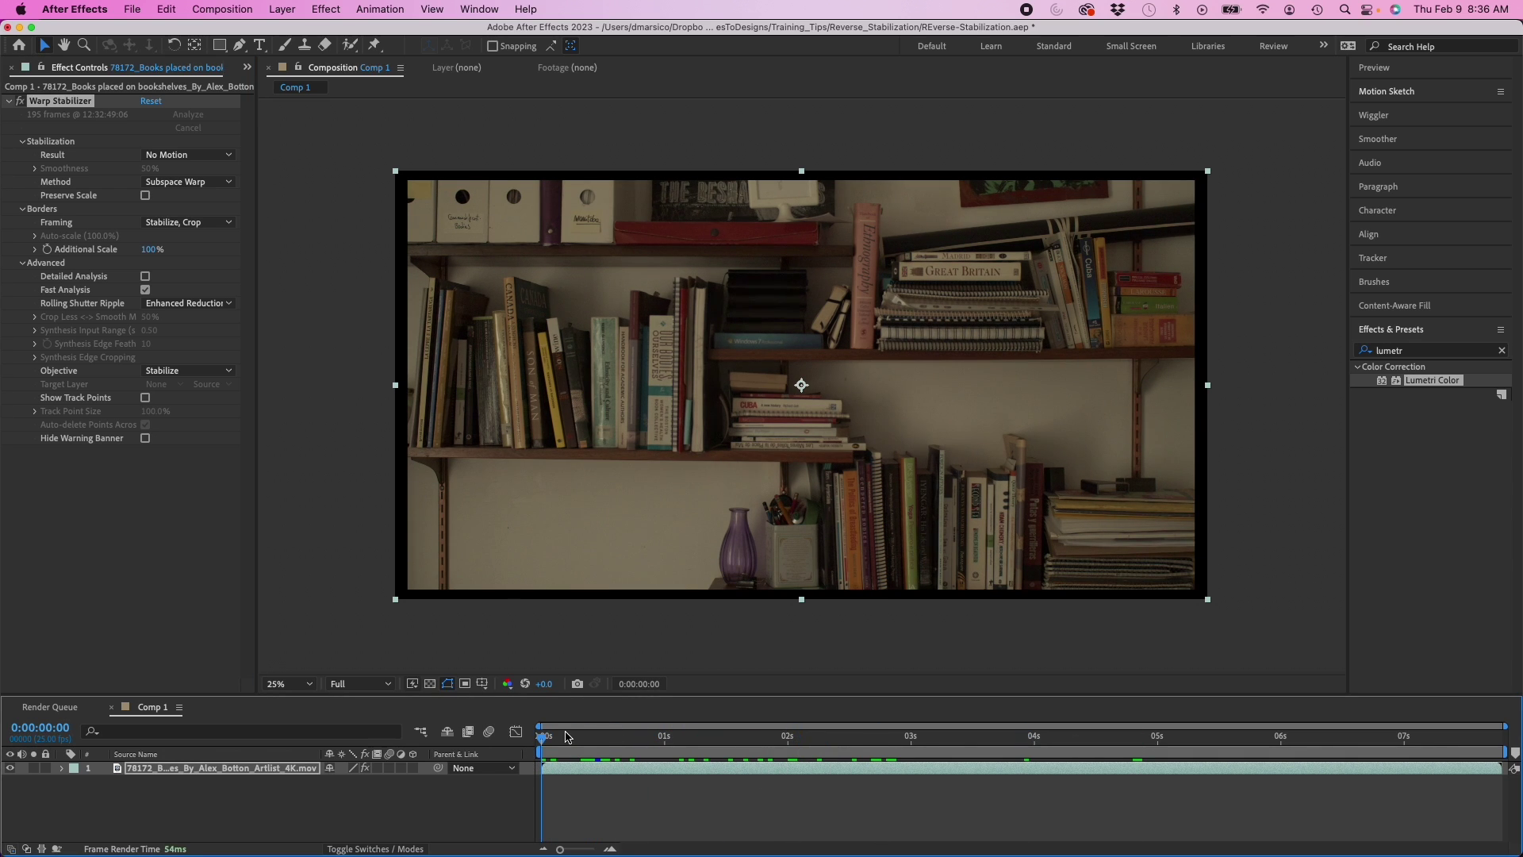
key(space)
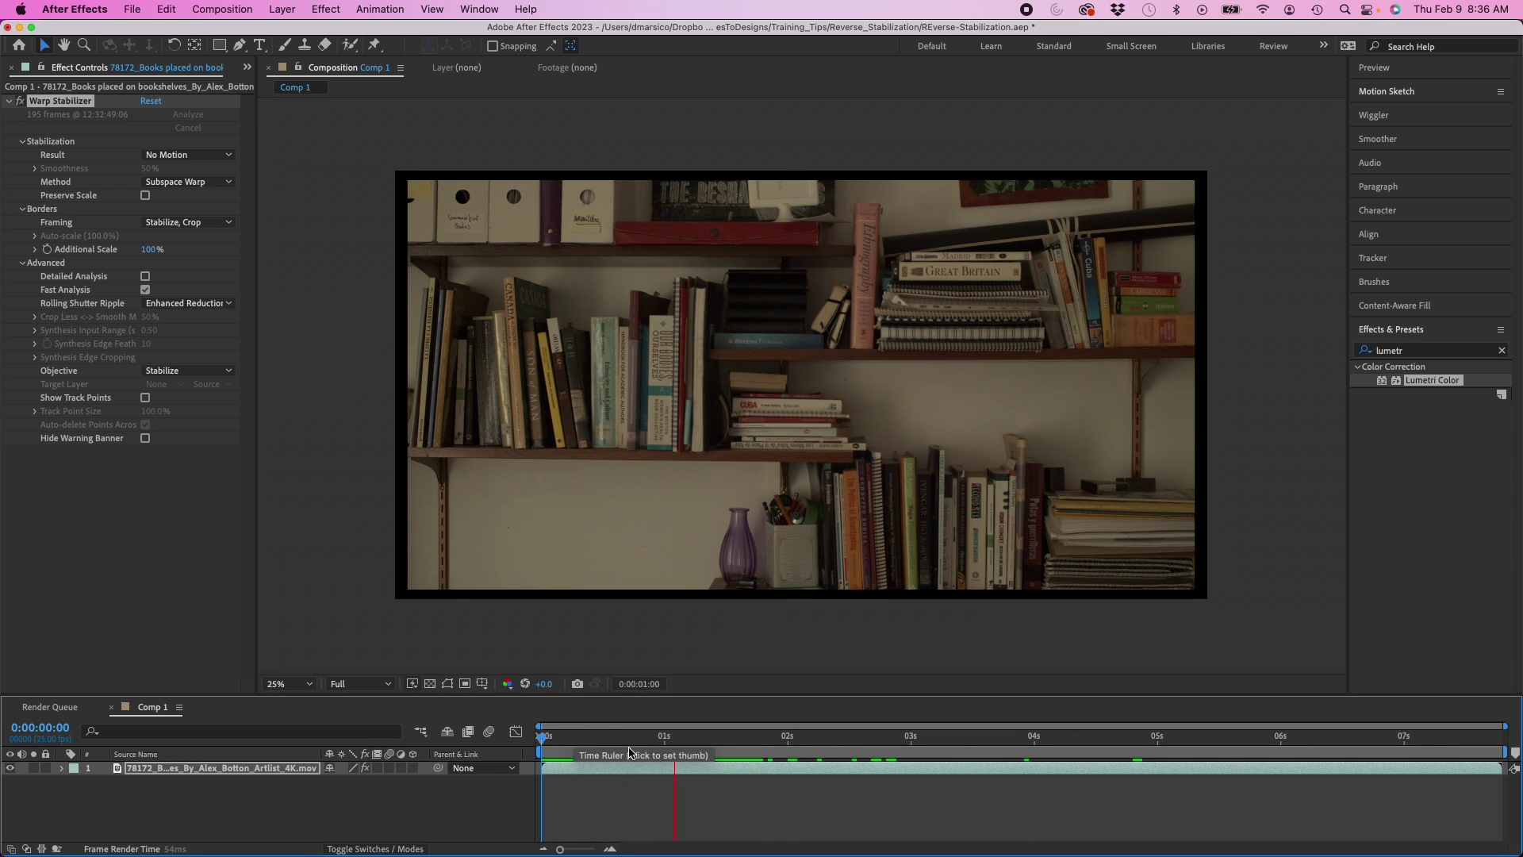
key(space)
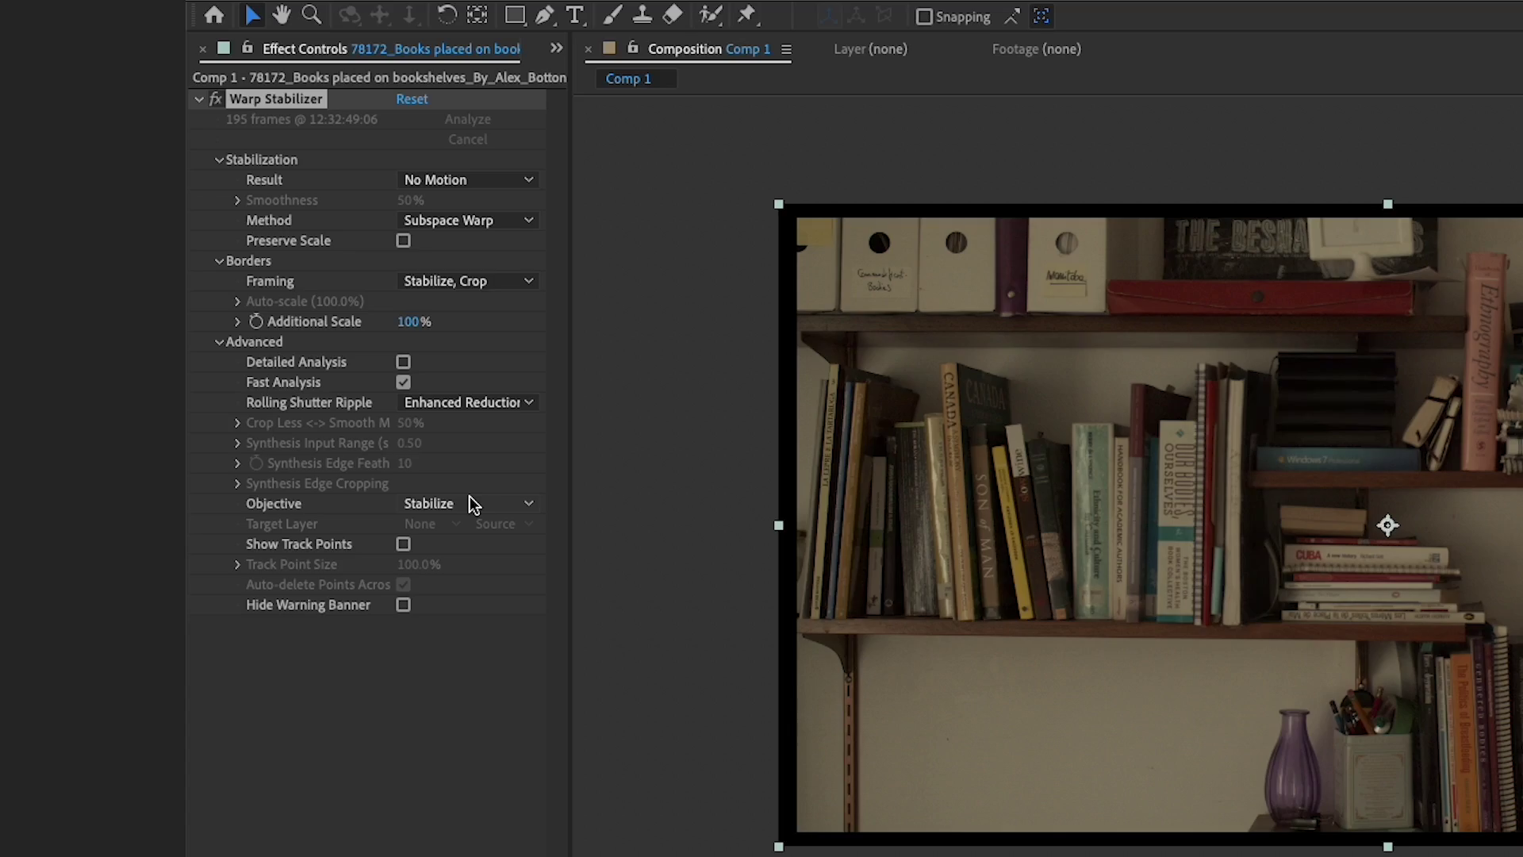
- Set the Warp Stabilizer's Objective to Reverse Stabilization and deselect the layer
click(475, 506)
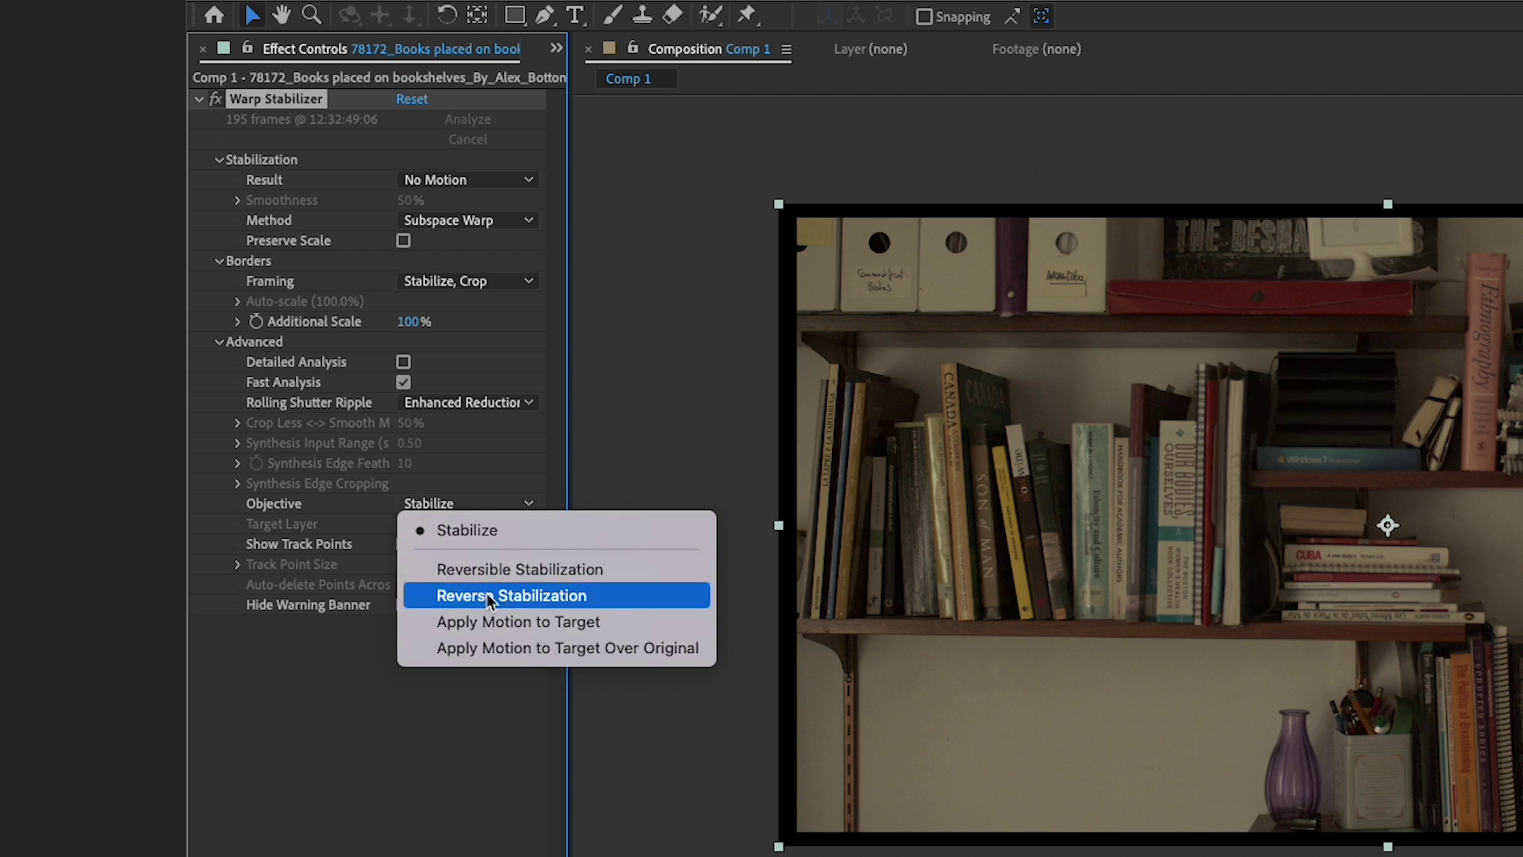
key(Escape)
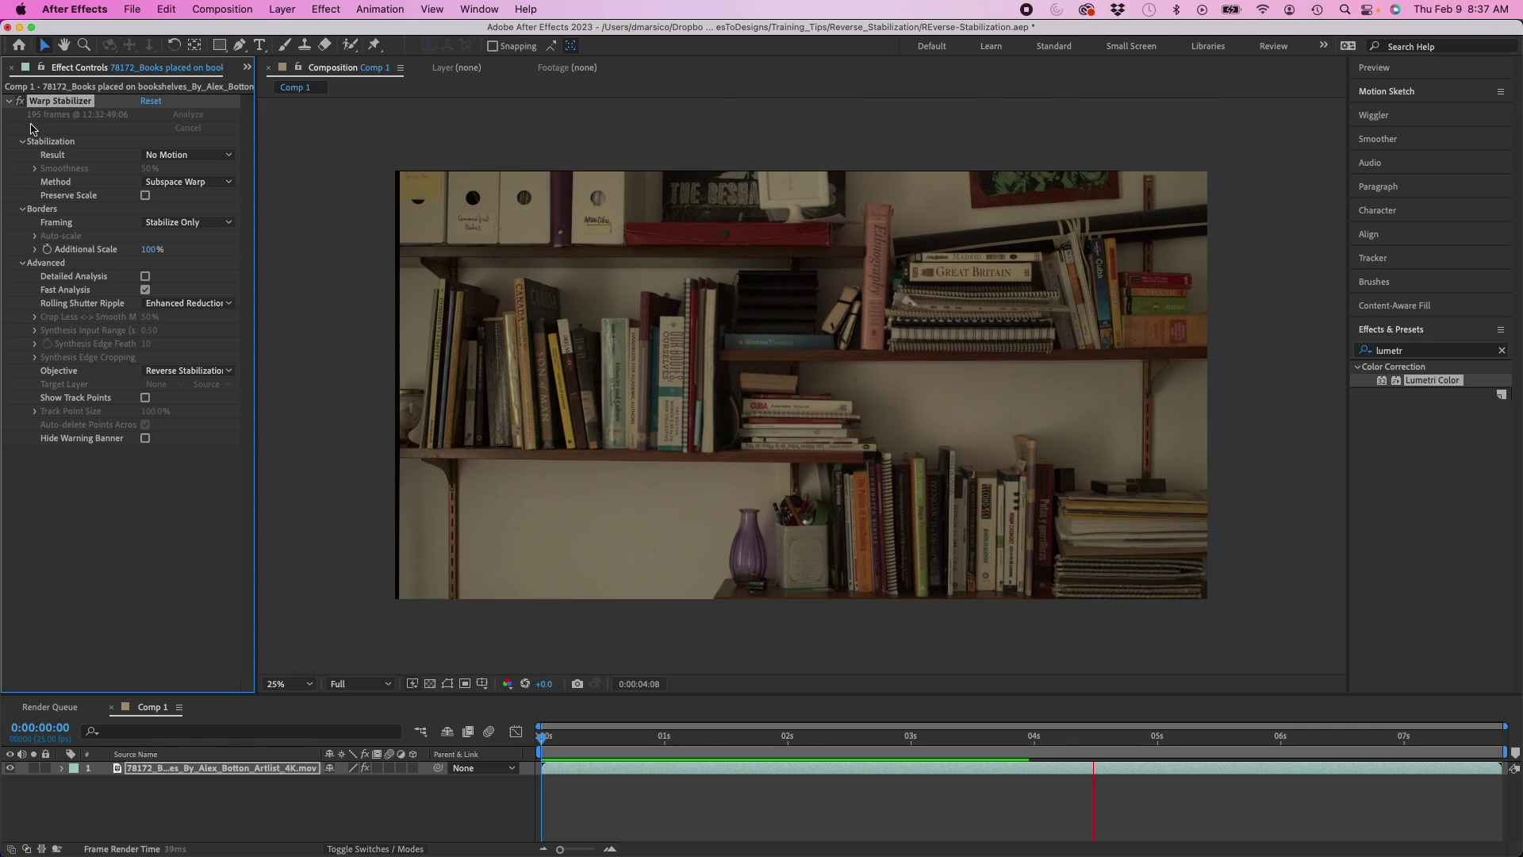
click(204, 797)
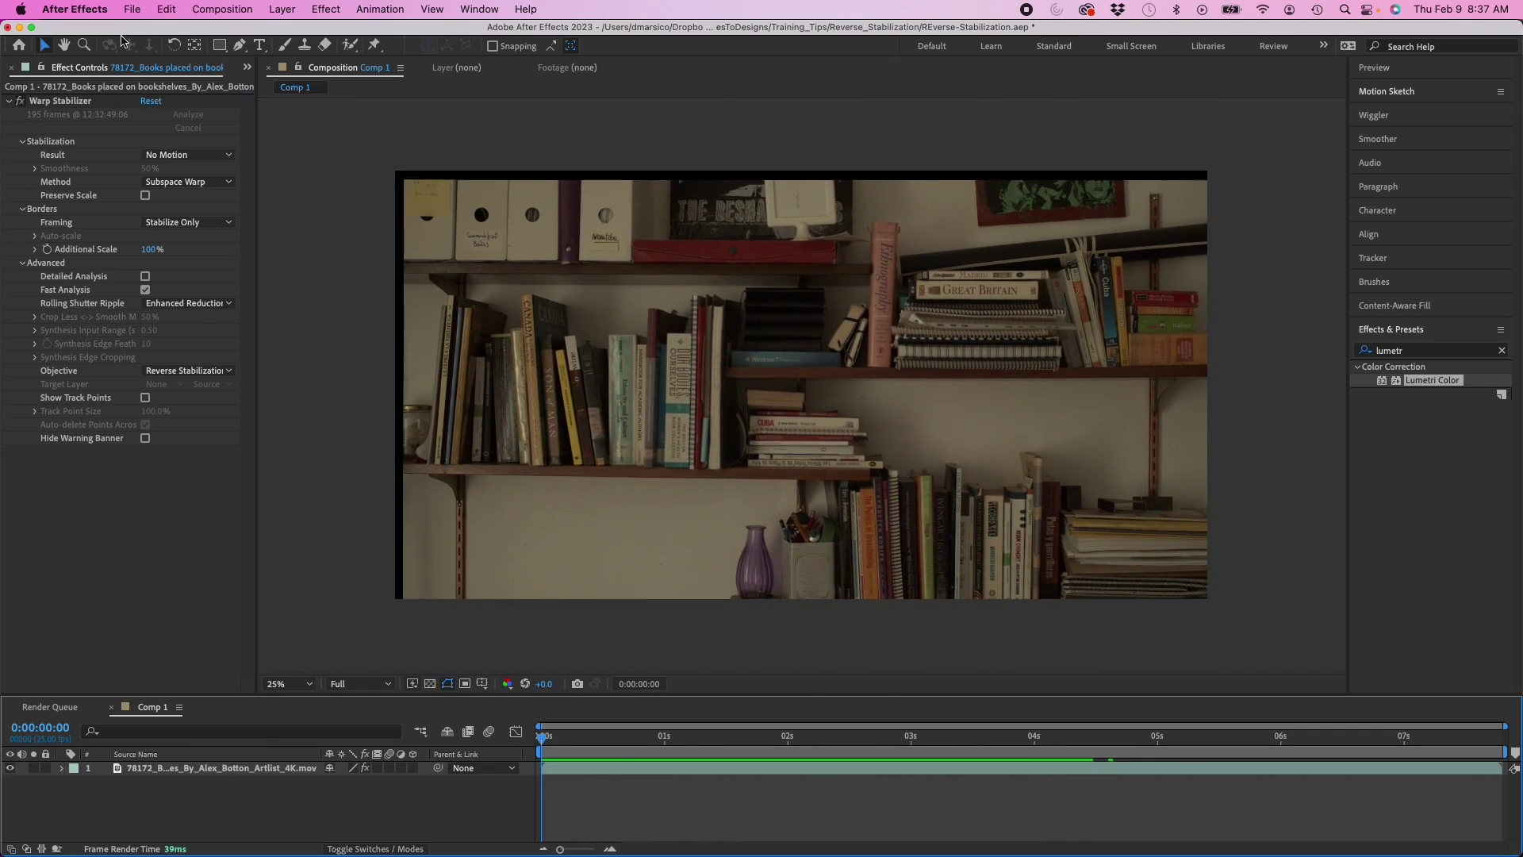
- Remove the chroma from-center-and-spread clip from the project's footage list
click(247, 67)
click(269, 95)
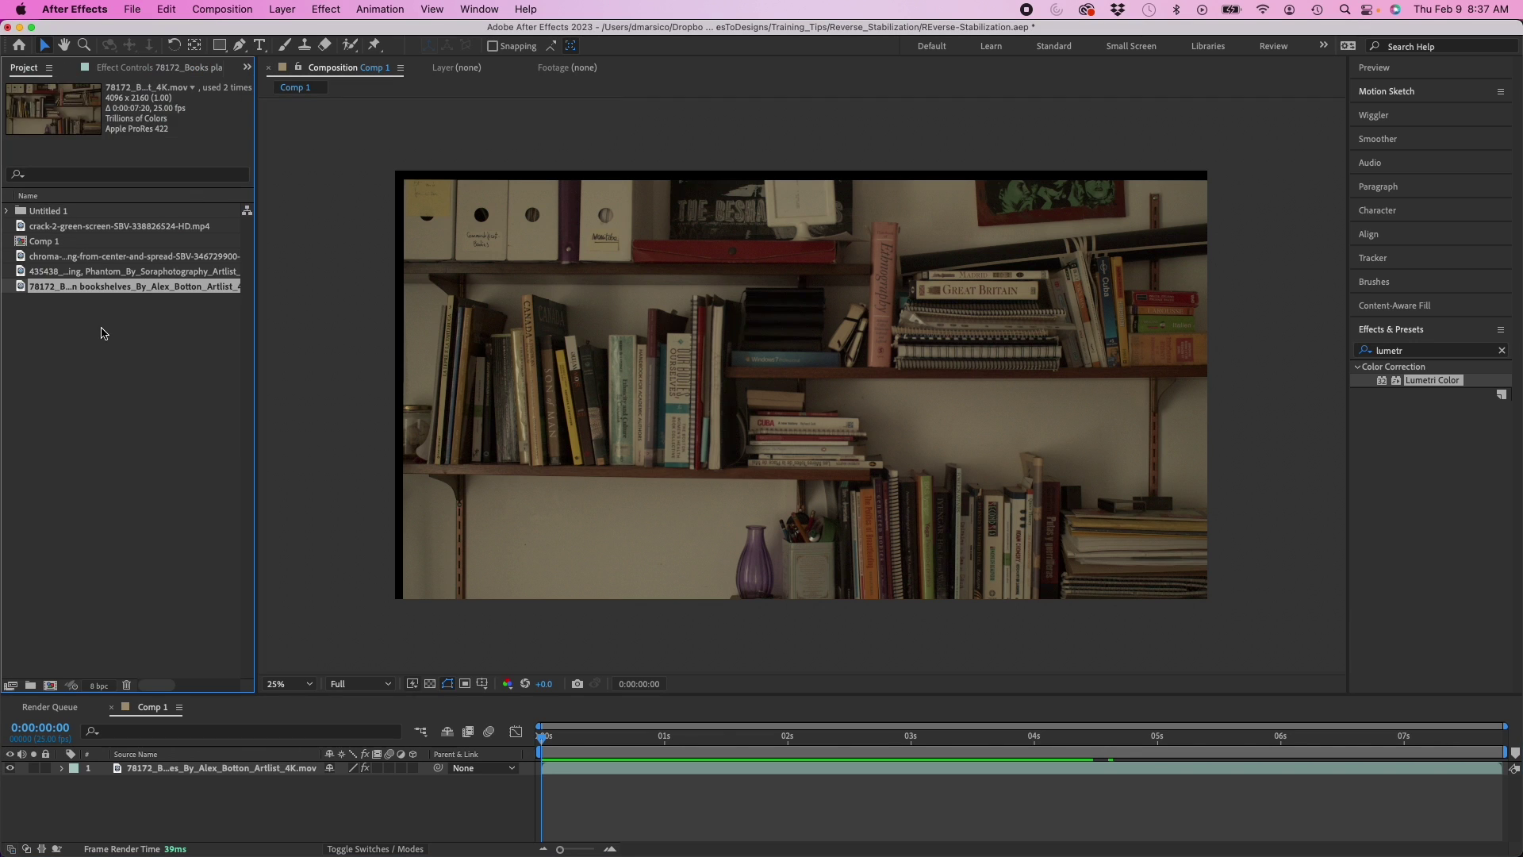
click(101, 328)
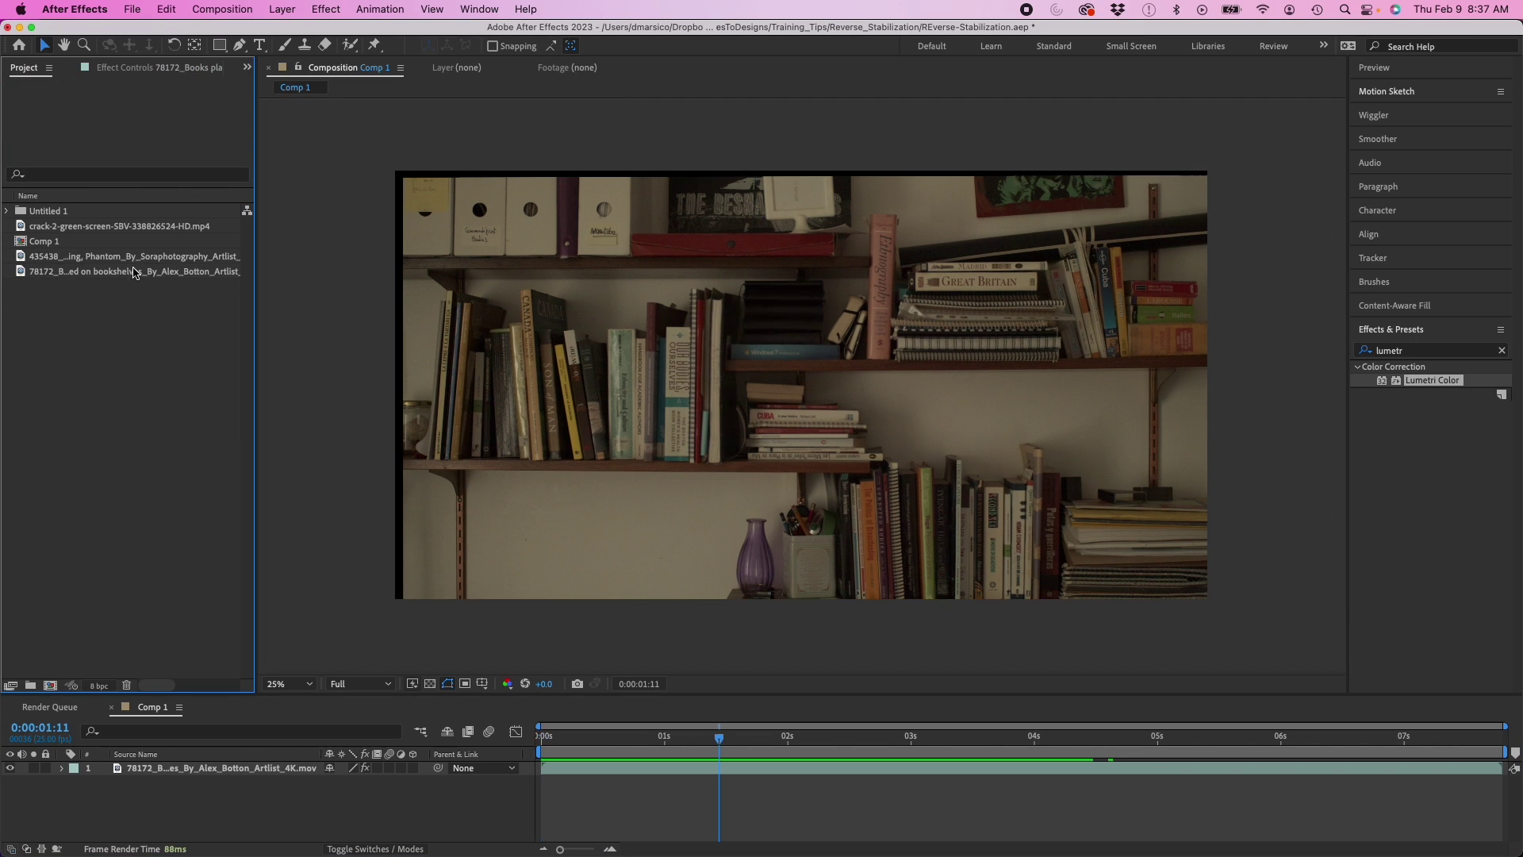
click(133, 272)
click(103, 256)
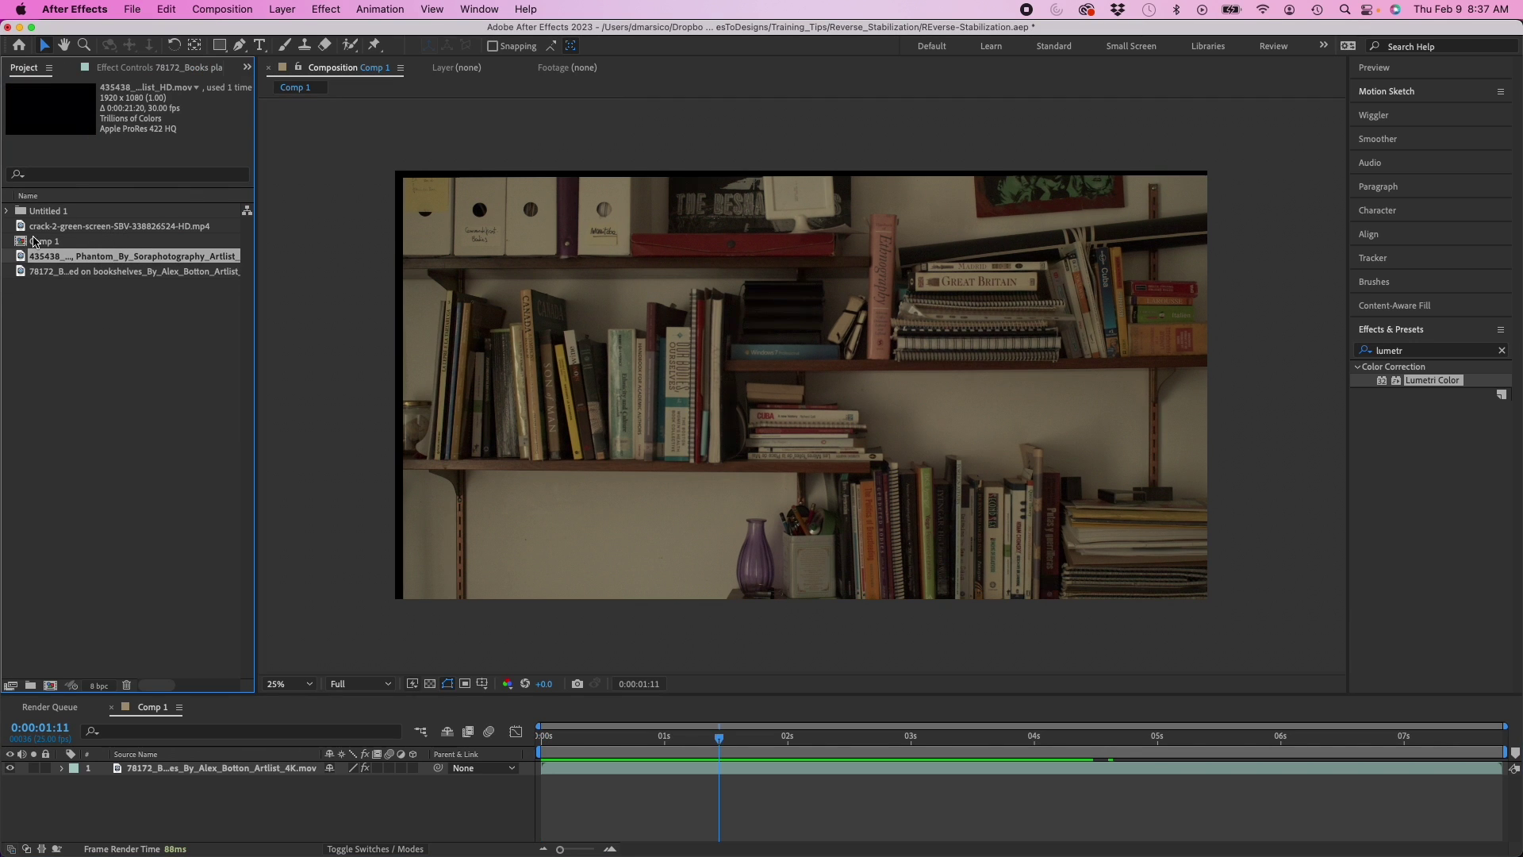
- Add crack-2-green-screen-SBV-338826524-HD.mp4 above the bookshelf layer and move the current time to 0:00:03:02
click(51, 227)
drag(70, 230, 198, 766)
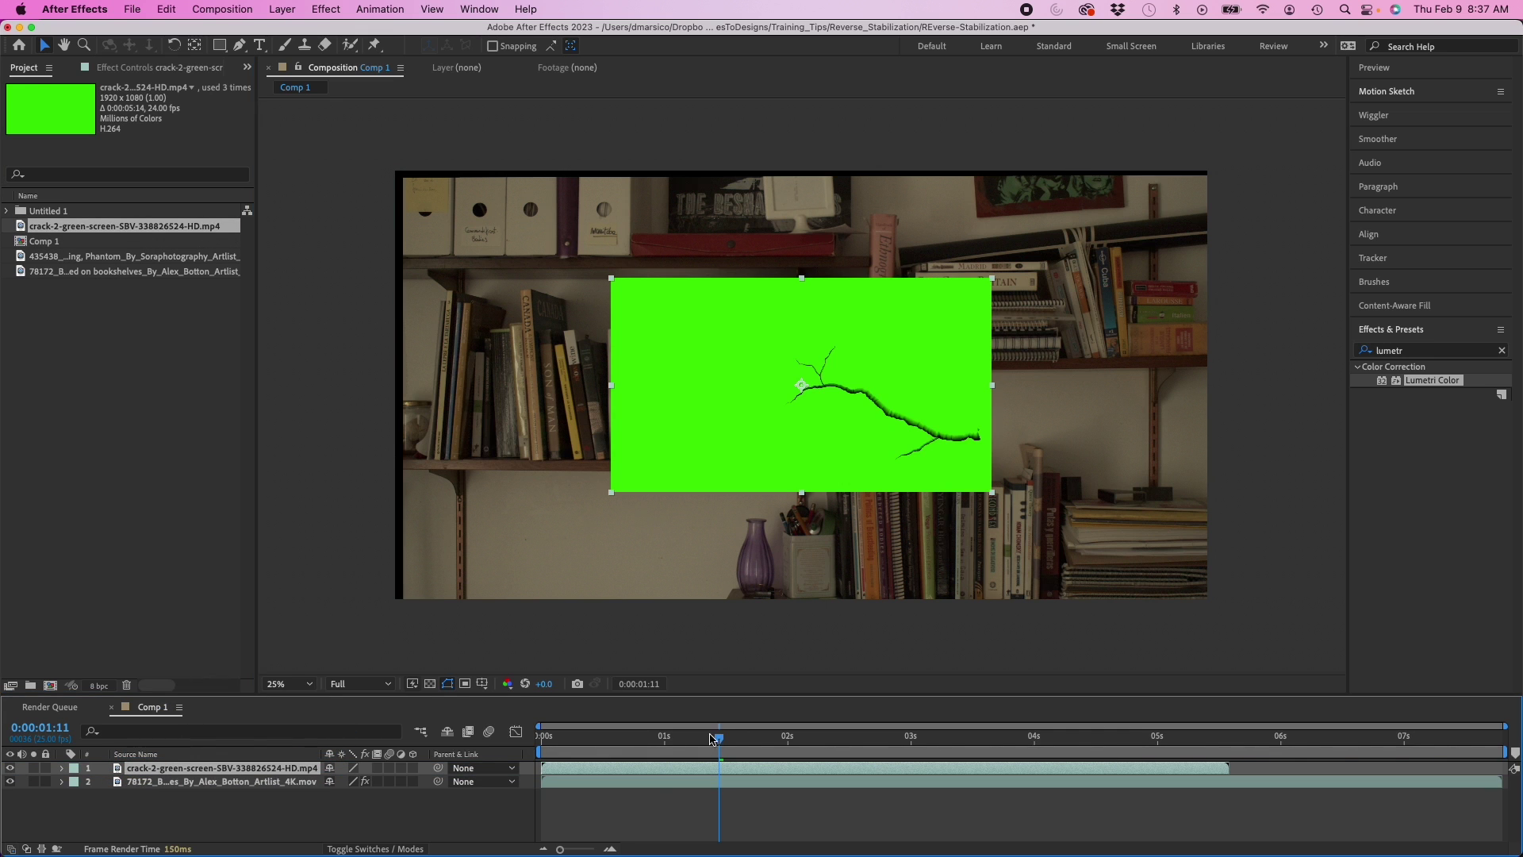
drag(714, 742, 921, 746)
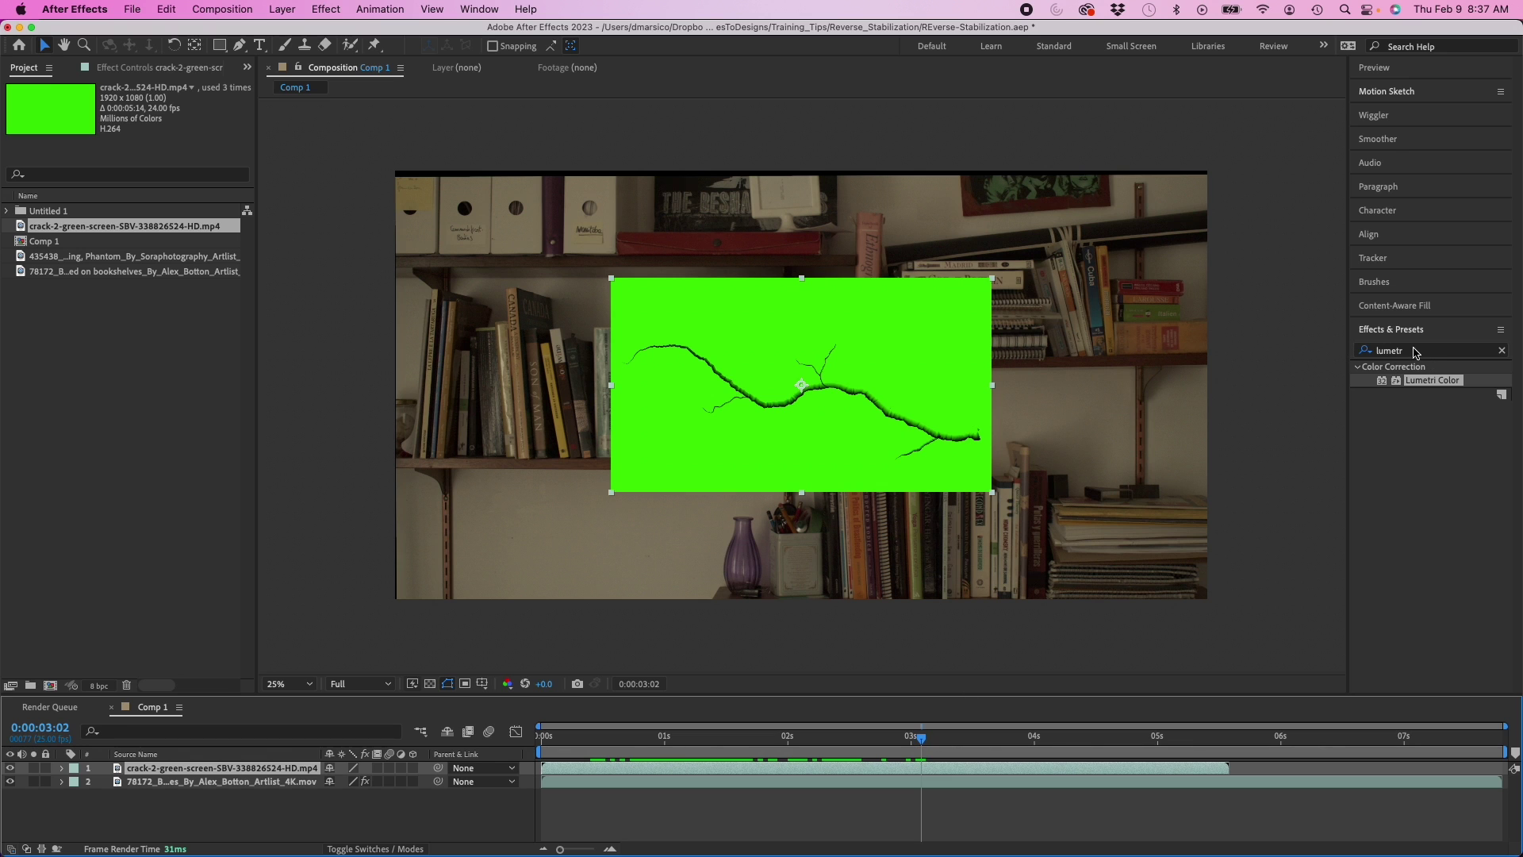
- Apply Keylight (1.2) to the crack clip and sample its green background as the Screen Colour
click(1417, 352)
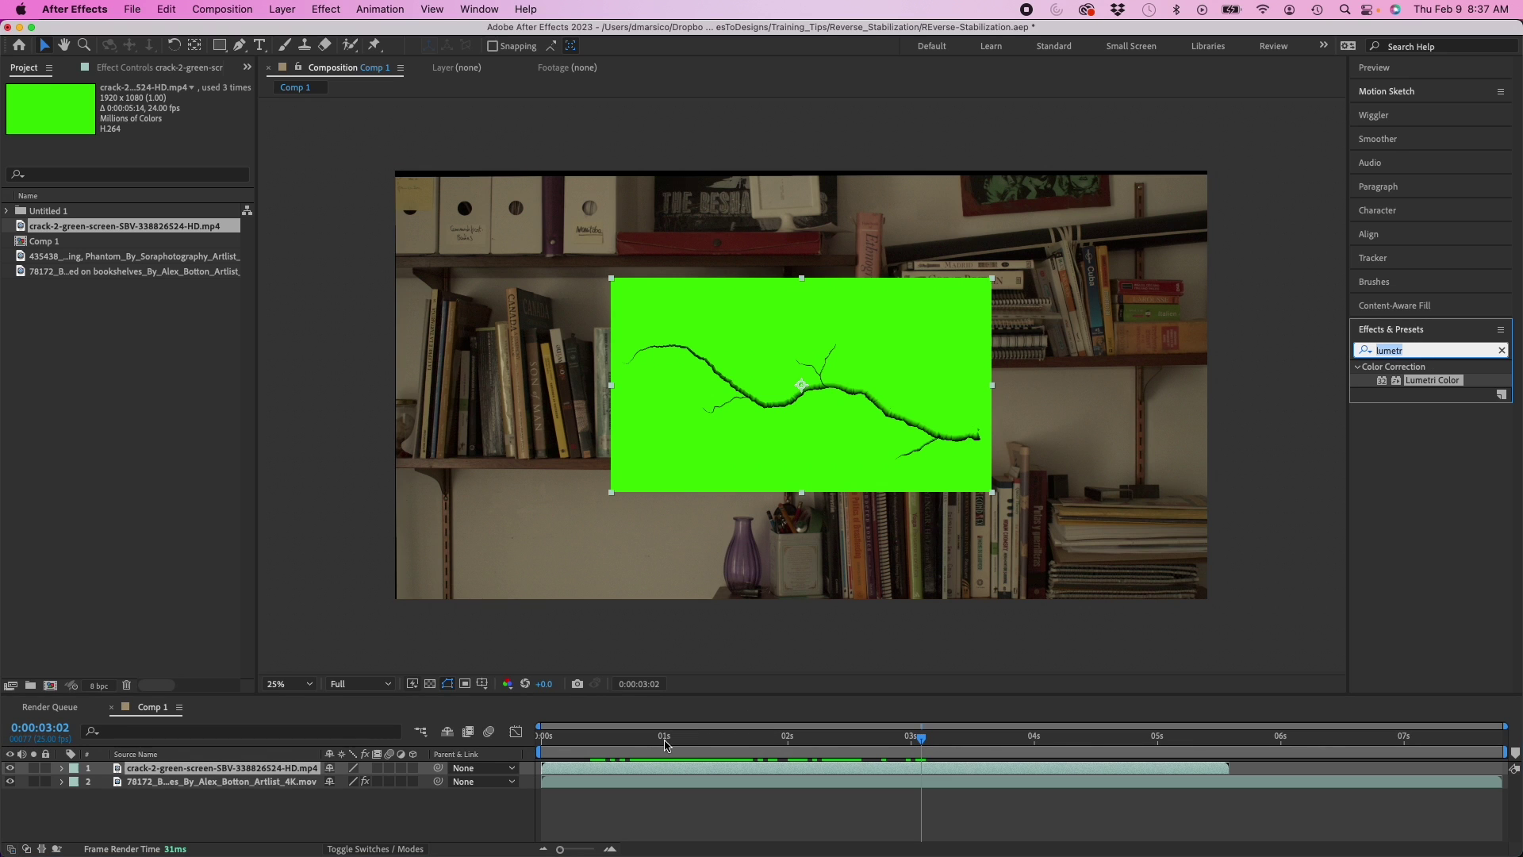
click(1501, 351)
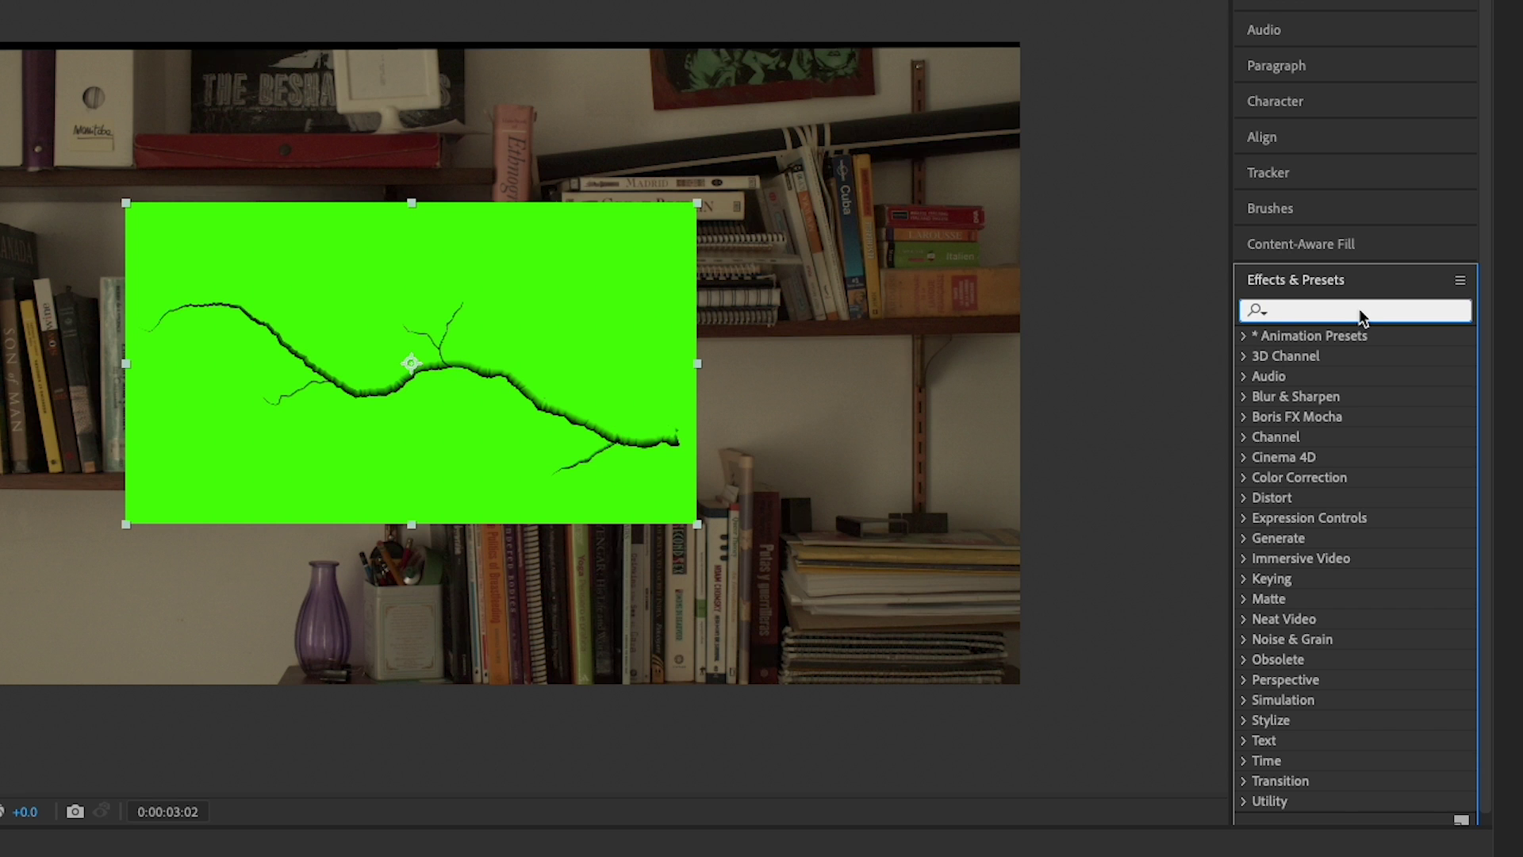
click(1361, 311)
text(keylig)
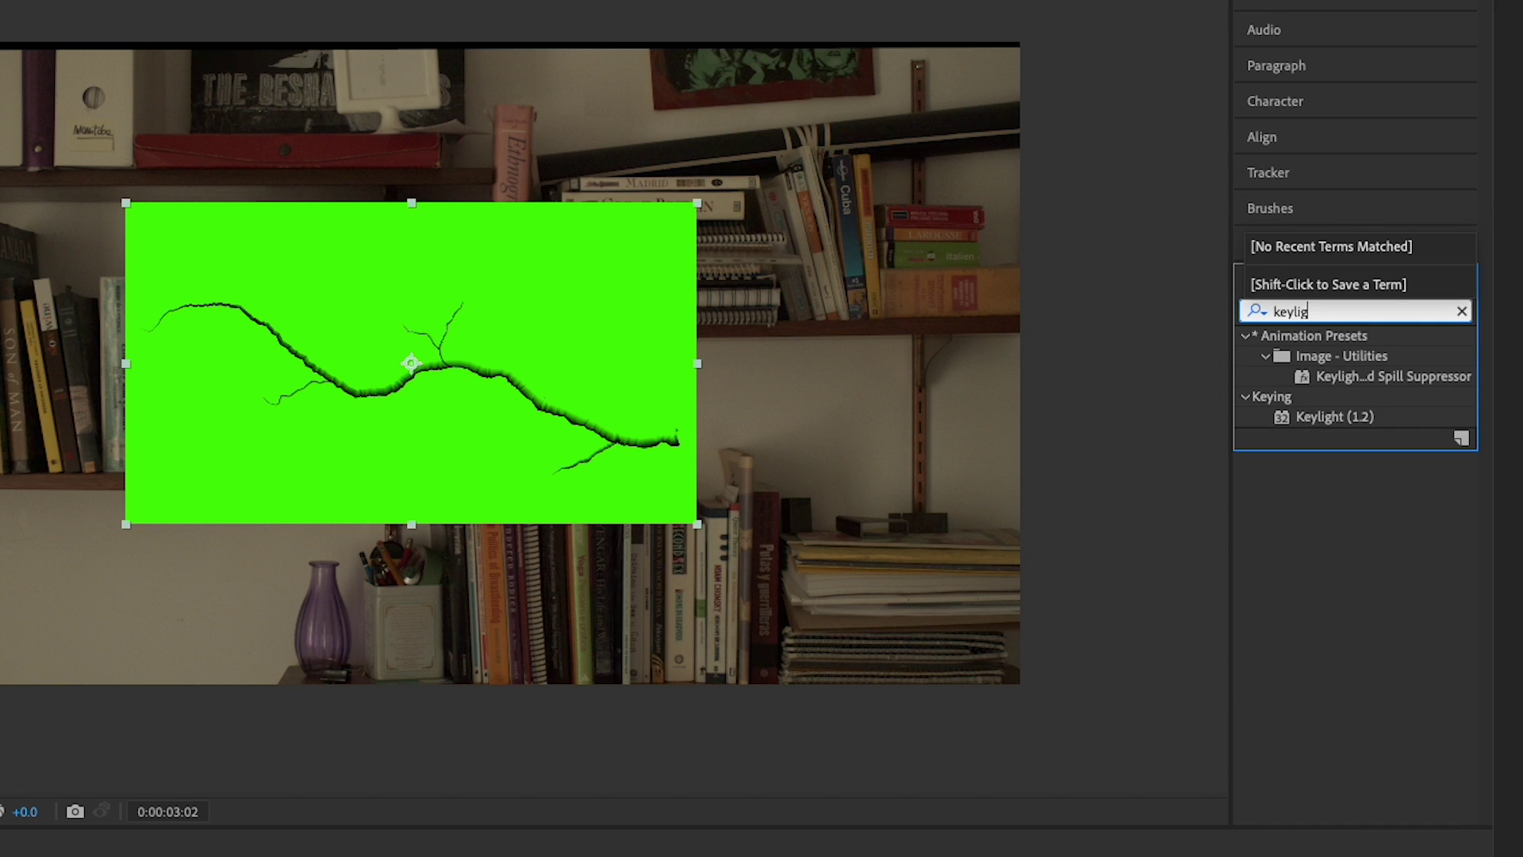
drag(1335, 417, 561, 348)
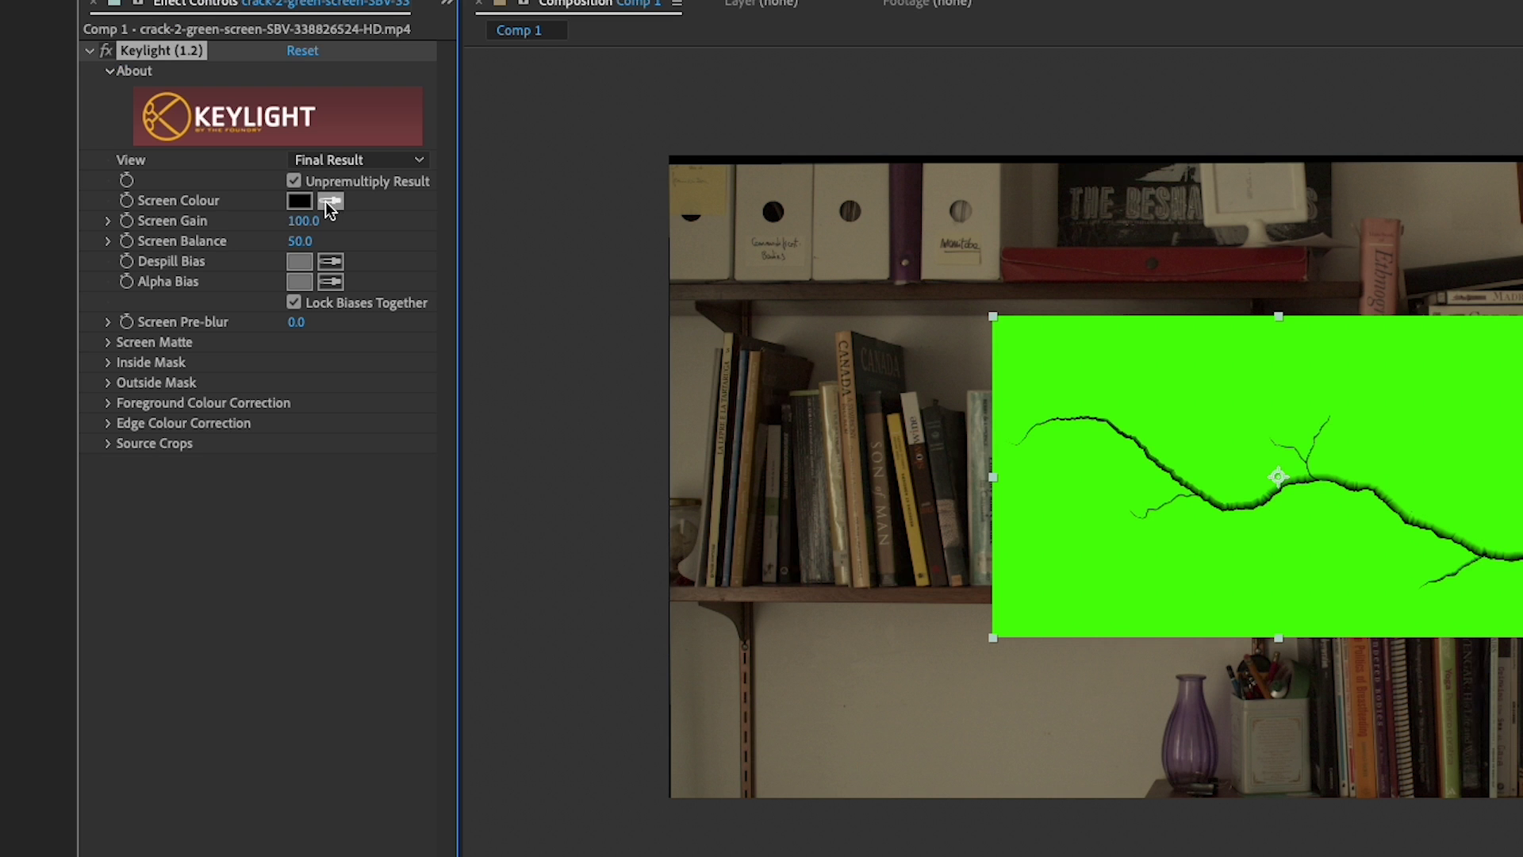
click(170, 200)
click(1186, 407)
- Move the crack onto the bare wall below the lowest shelf, beside the purple vase, and scale it to 79%
key(period)
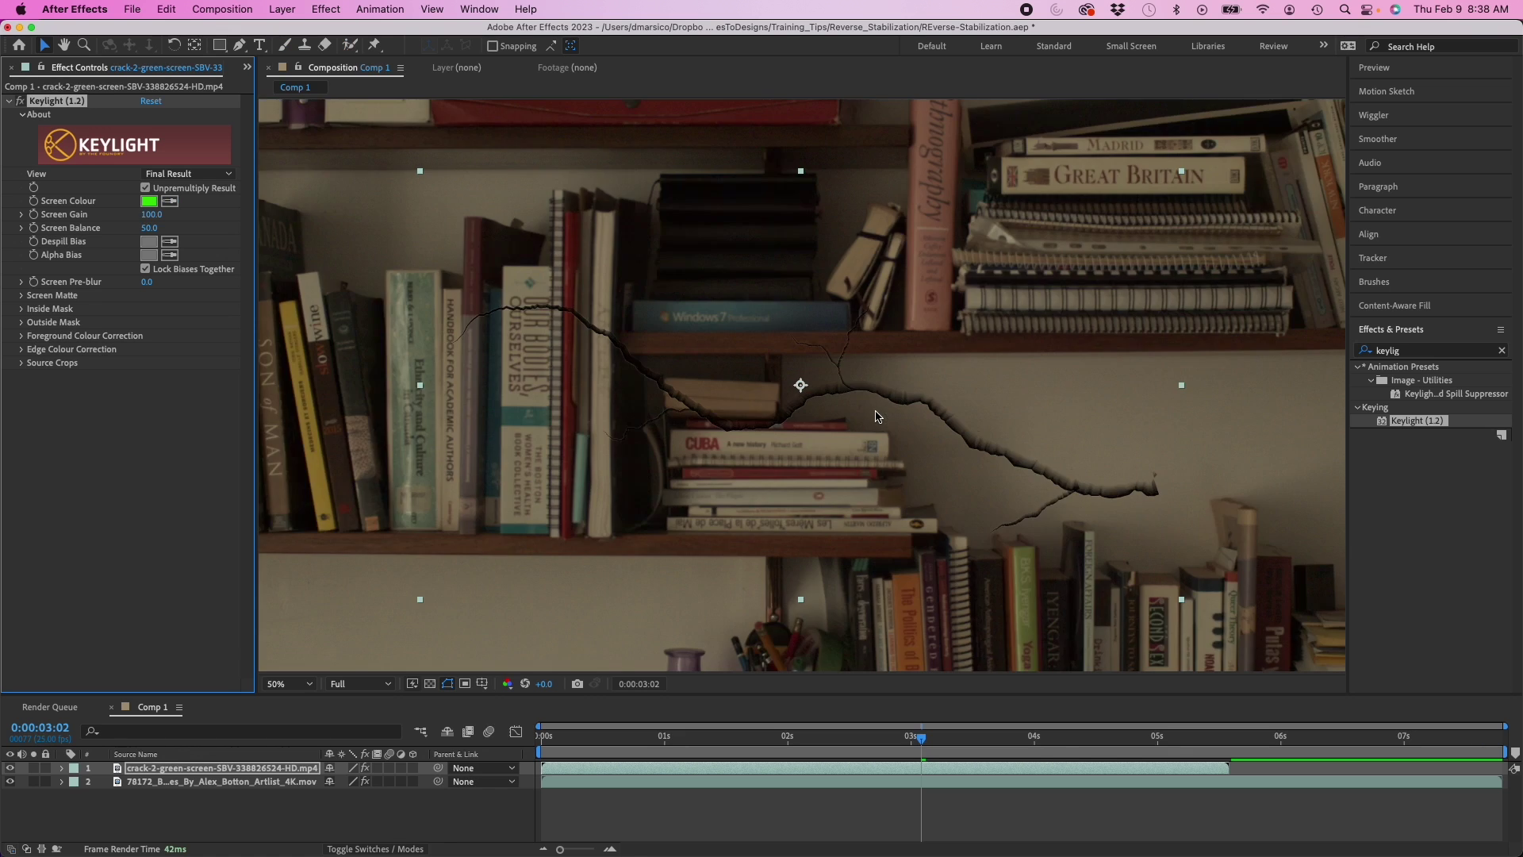
key(comma)
drag(928, 427, 712, 564)
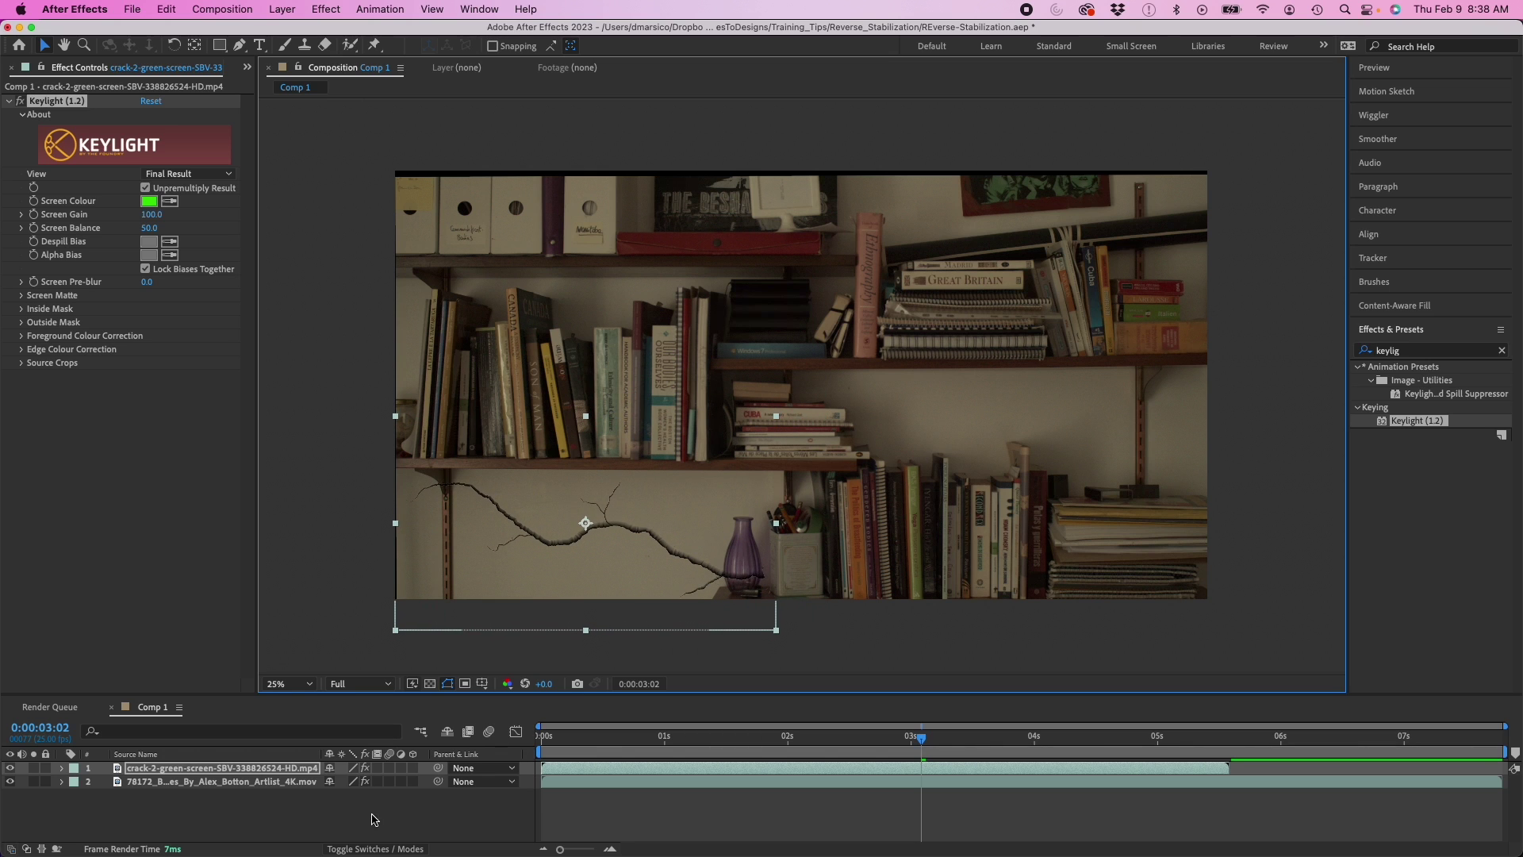
key(s)
drag(350, 789, 333, 788)
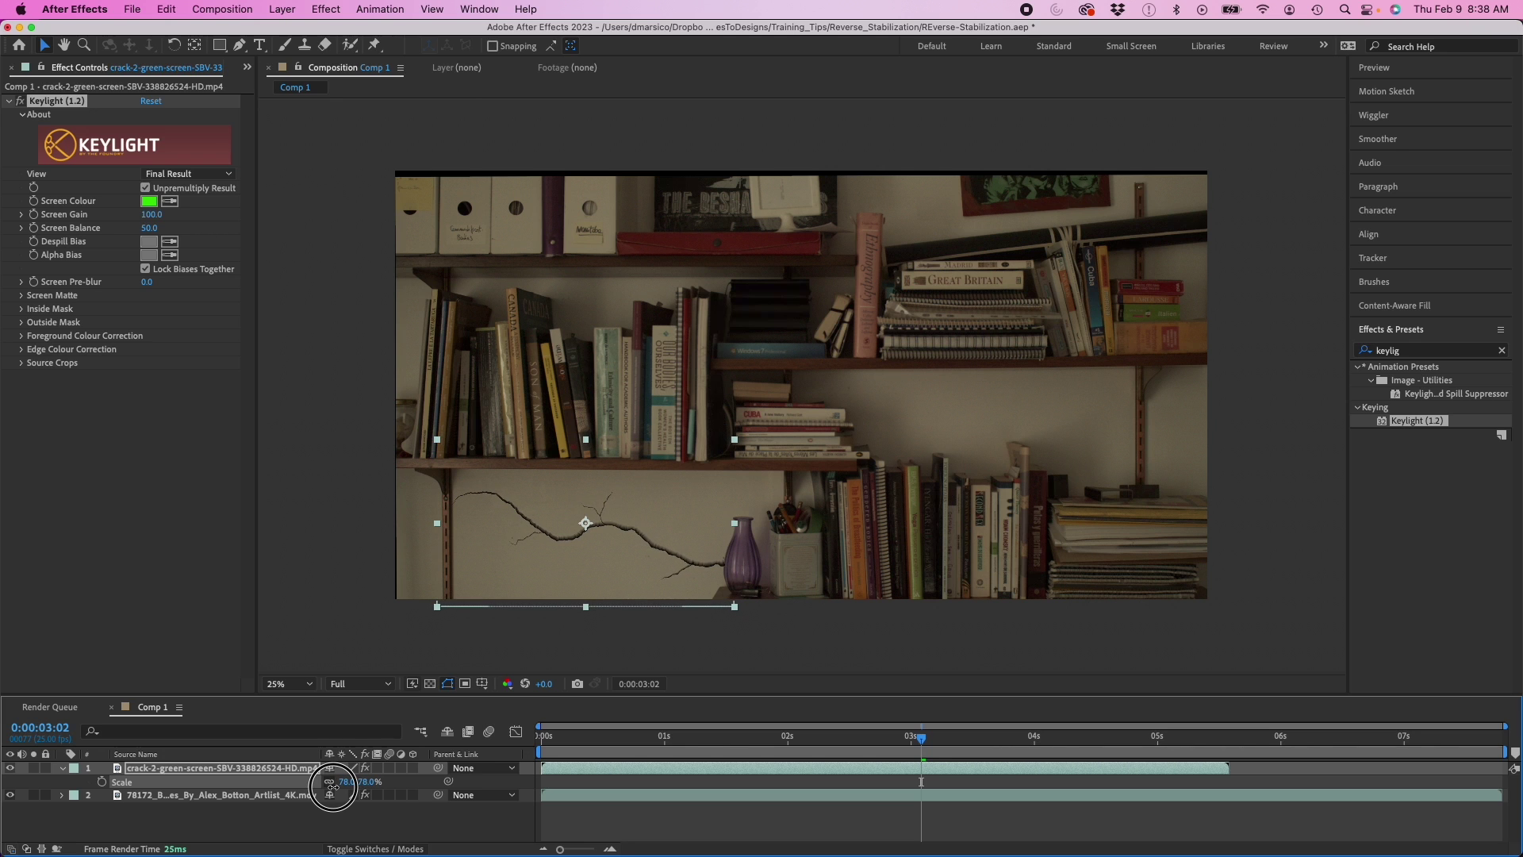
- At 0:00:03:03, draw a rectangular mask on the crack layer over the vertical shelf rail and set it to Subtract
drag(1001, 767, 919, 767)
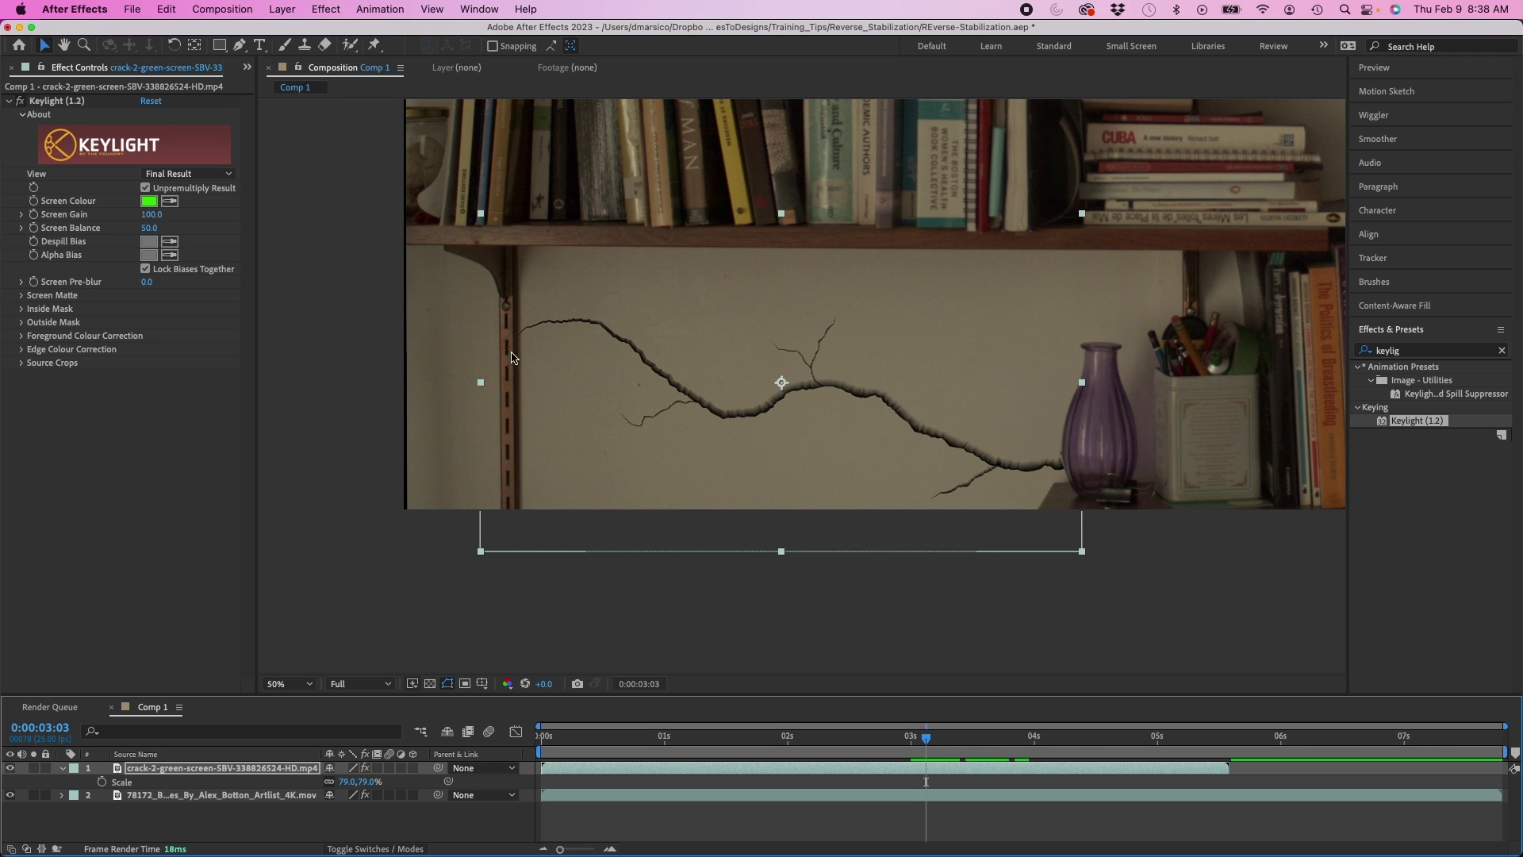
click(219, 45)
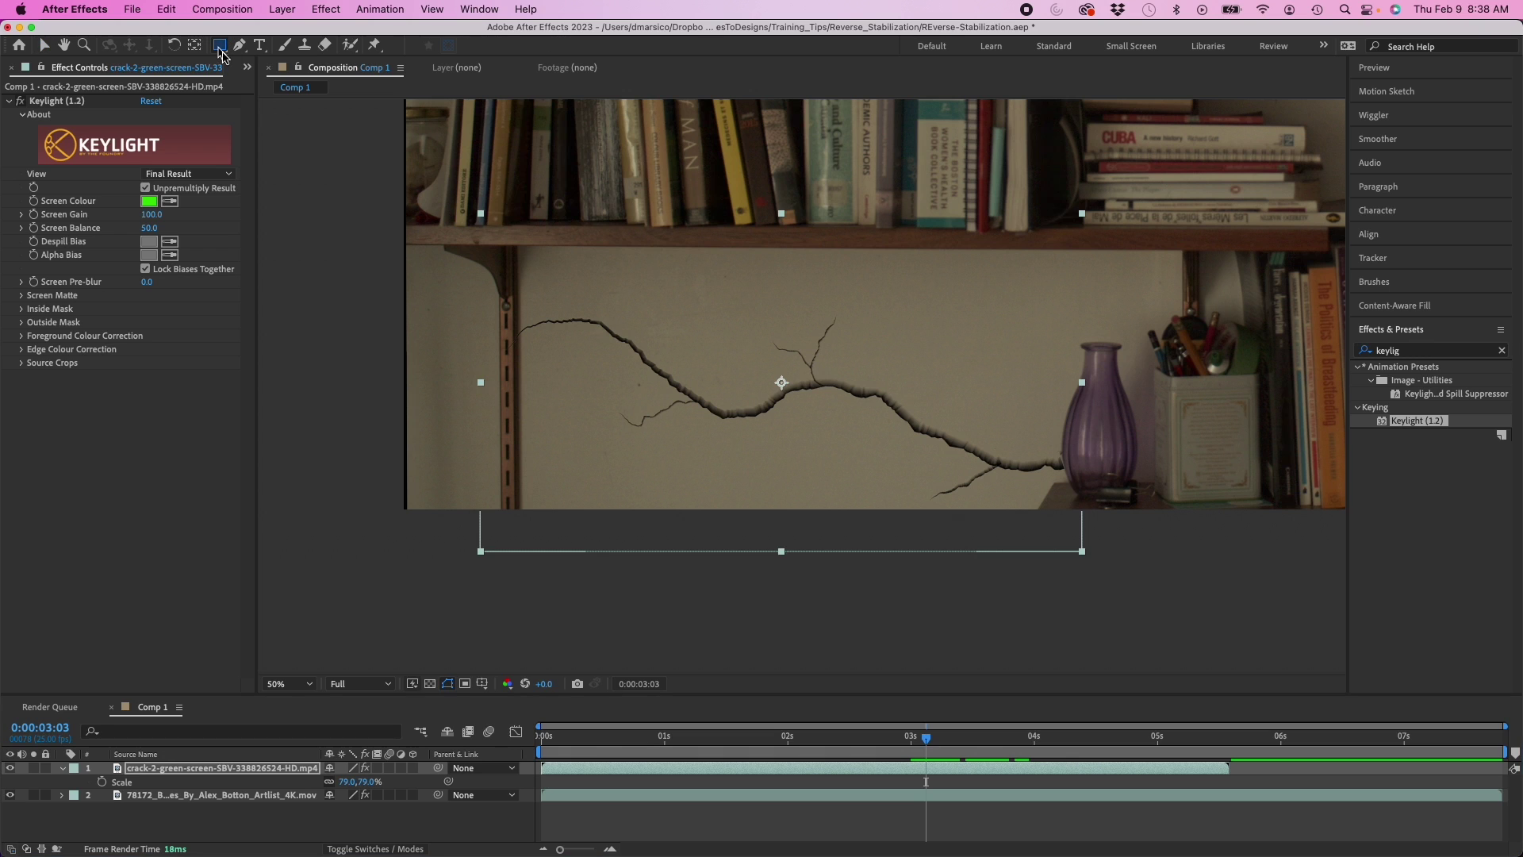
drag(521, 322, 498, 424)
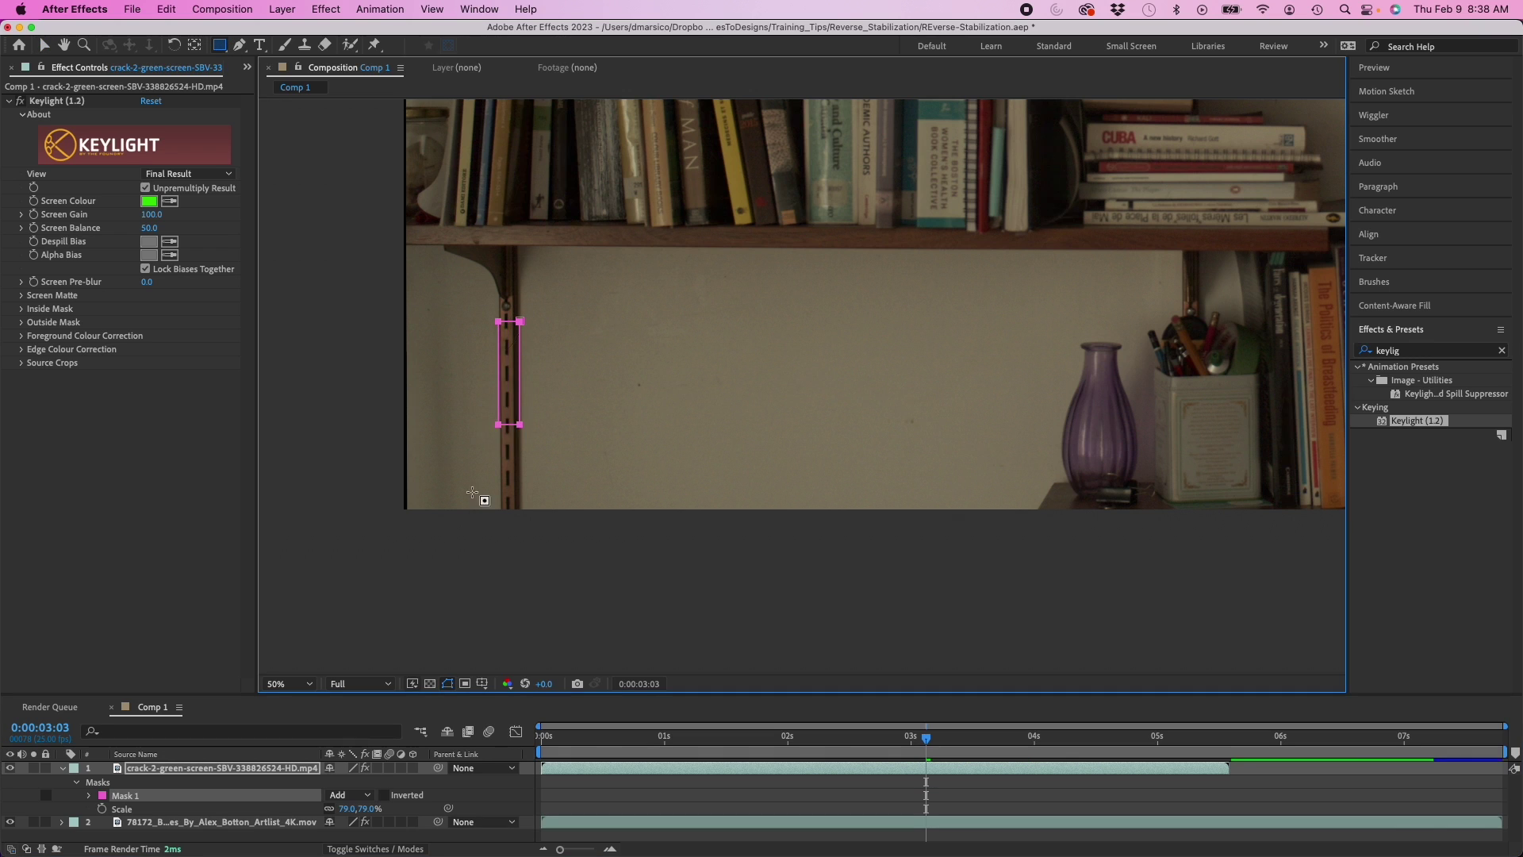
click(363, 795)
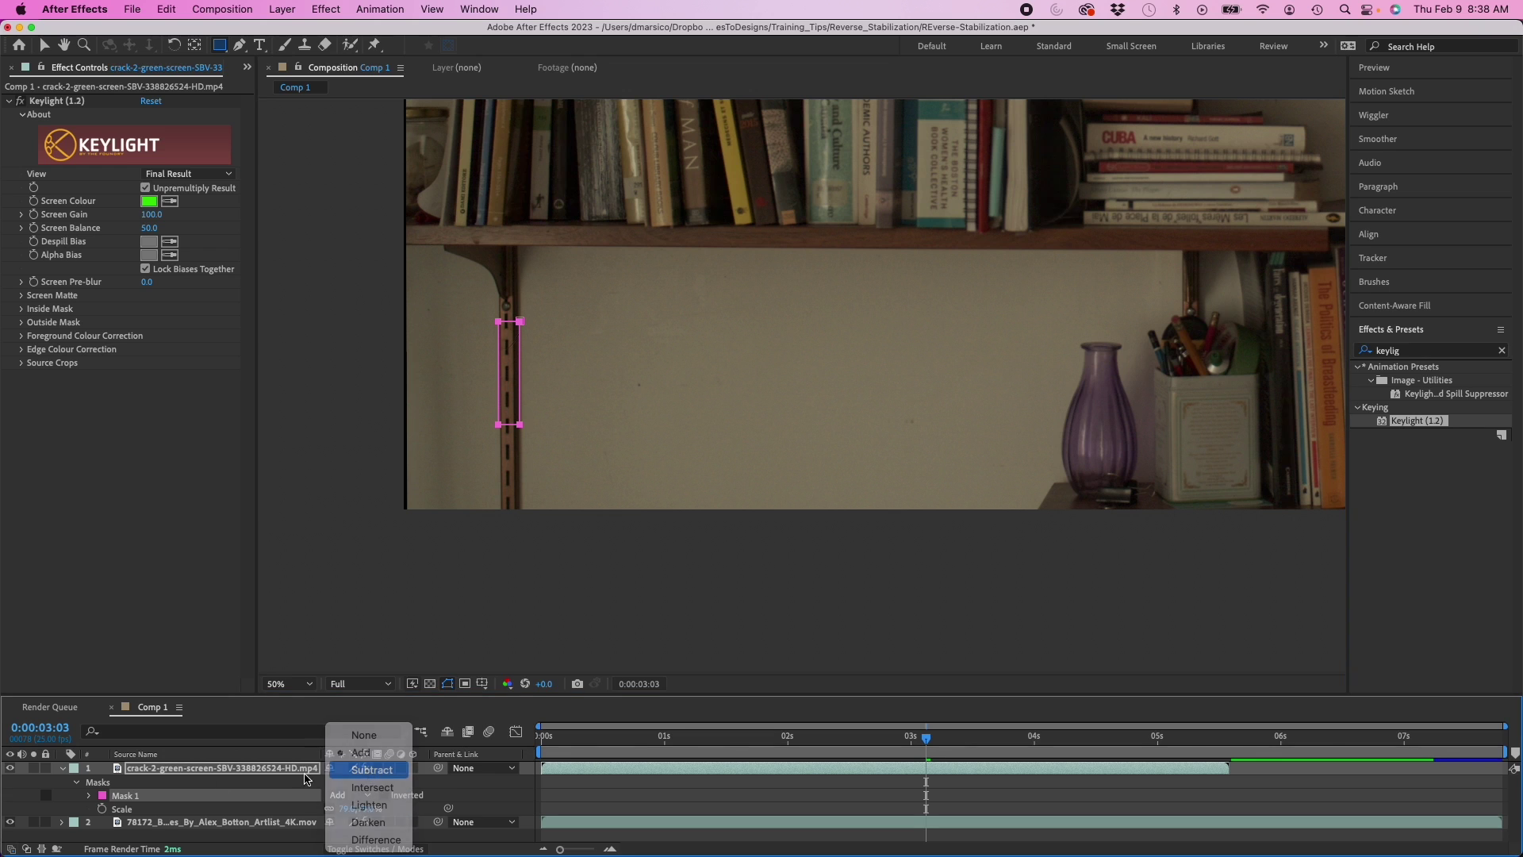
click(361, 770)
click(617, 795)
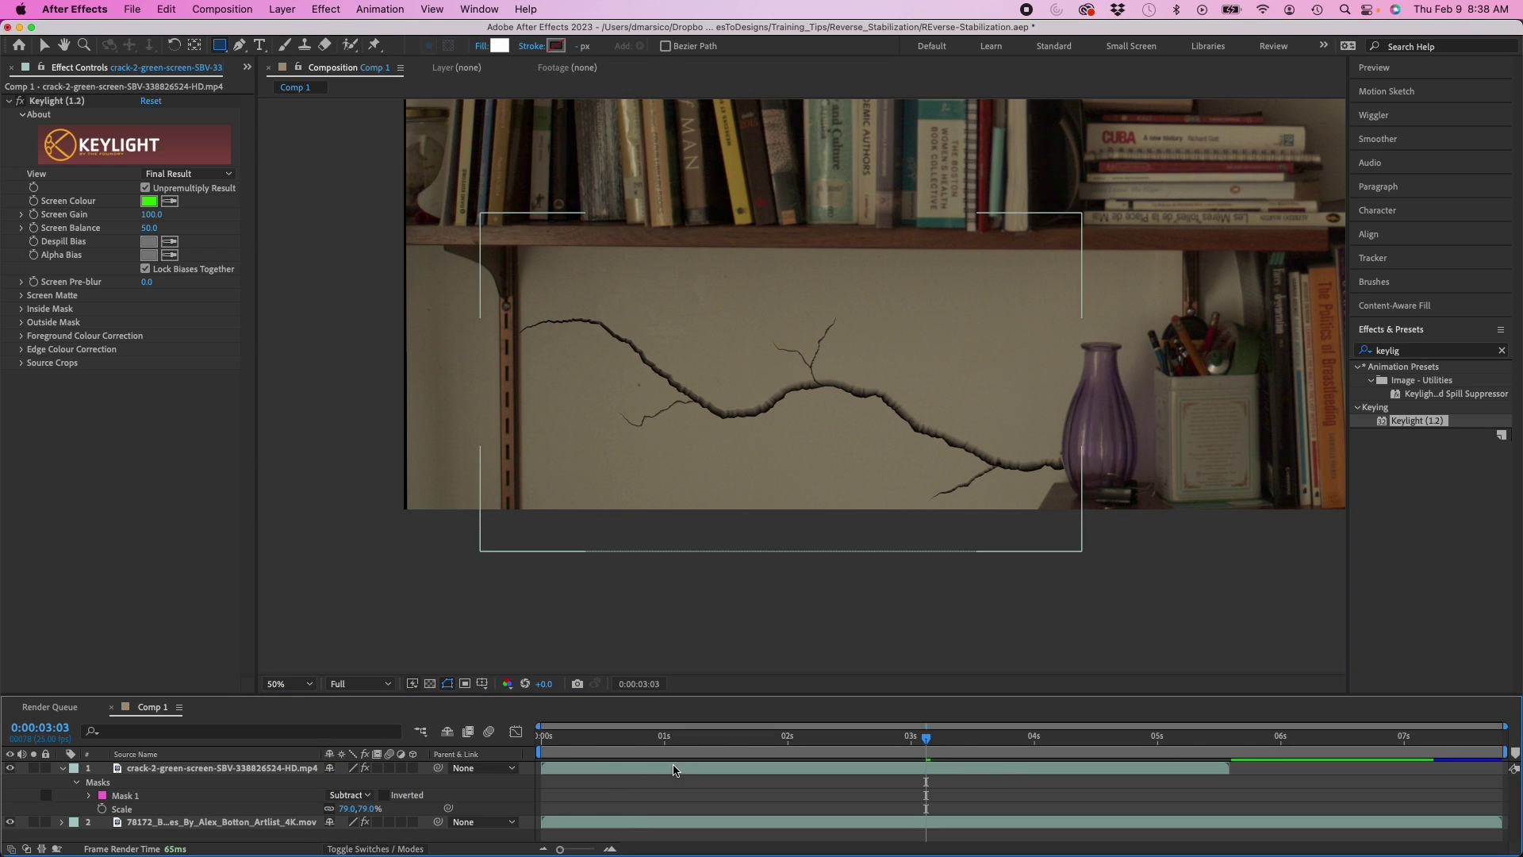
- Draw a closed Pen mask on the crack layer following the purple vase's edge and set it to Subtract
click(566, 408)
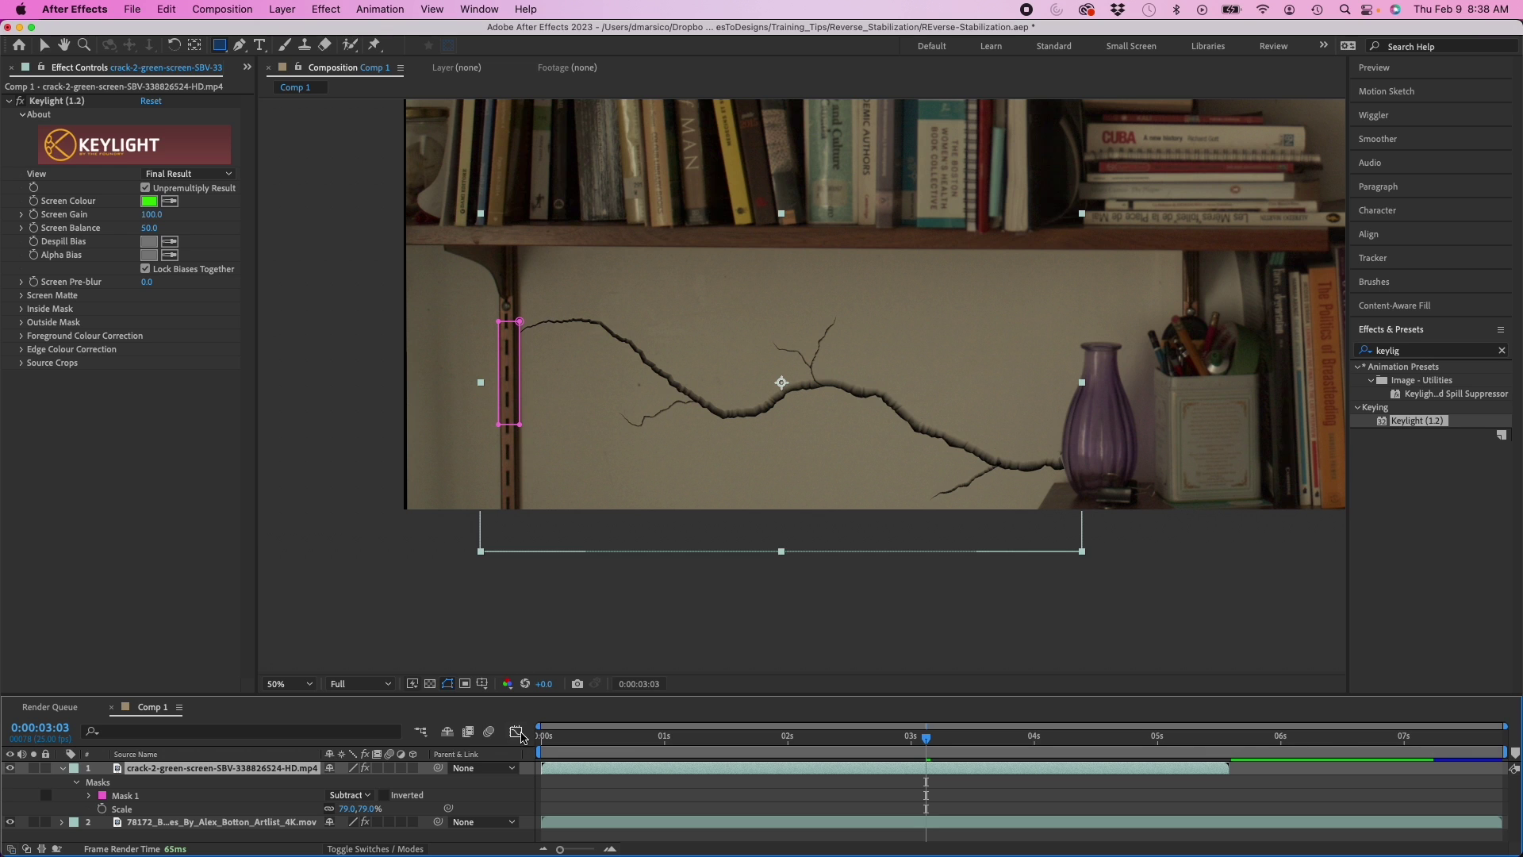
key(period)
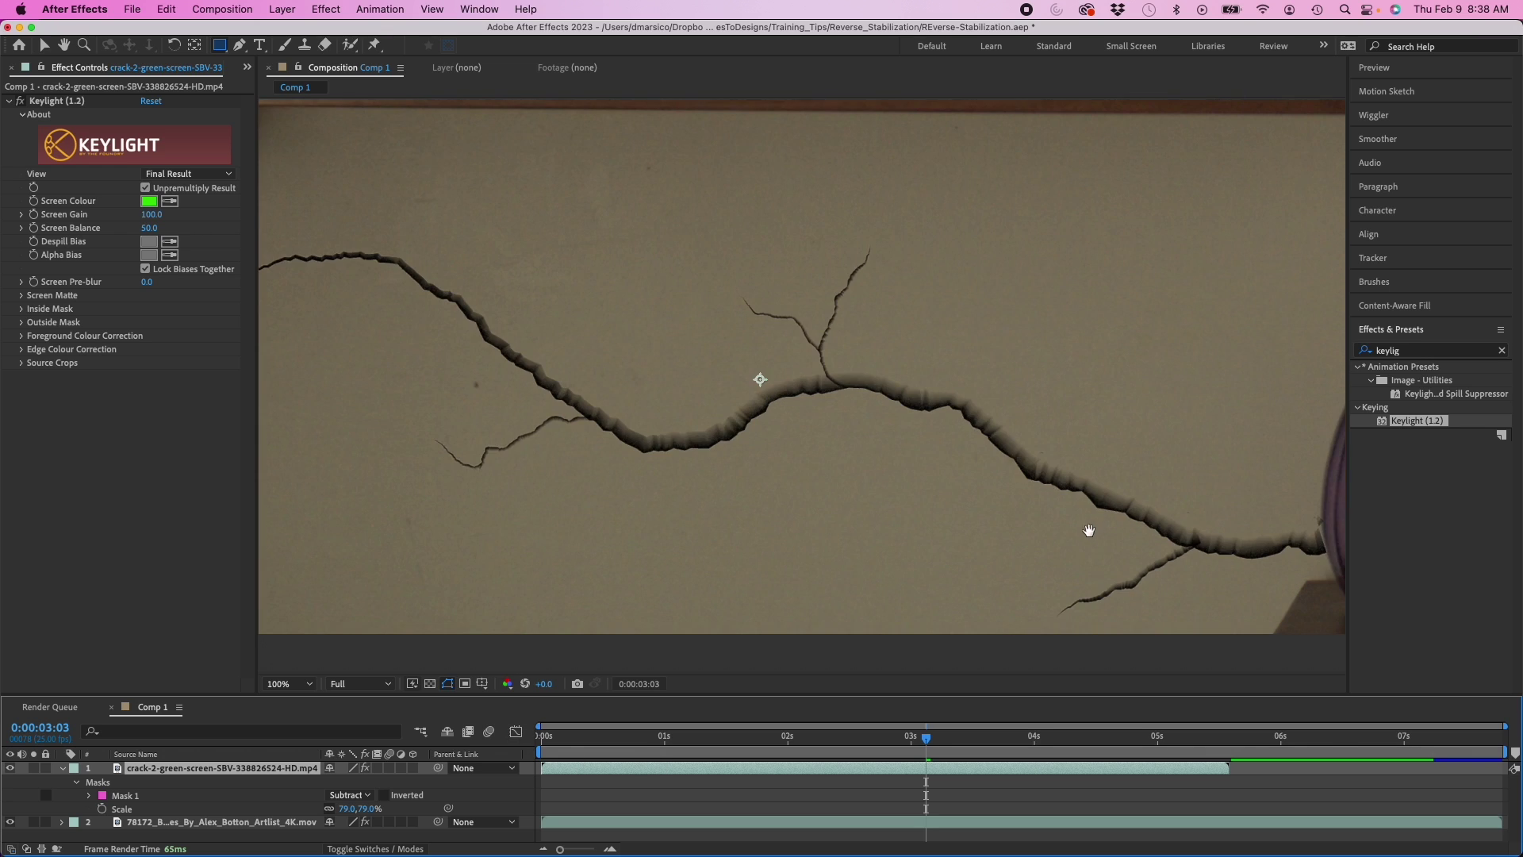
drag(1088, 527, 689, 443)
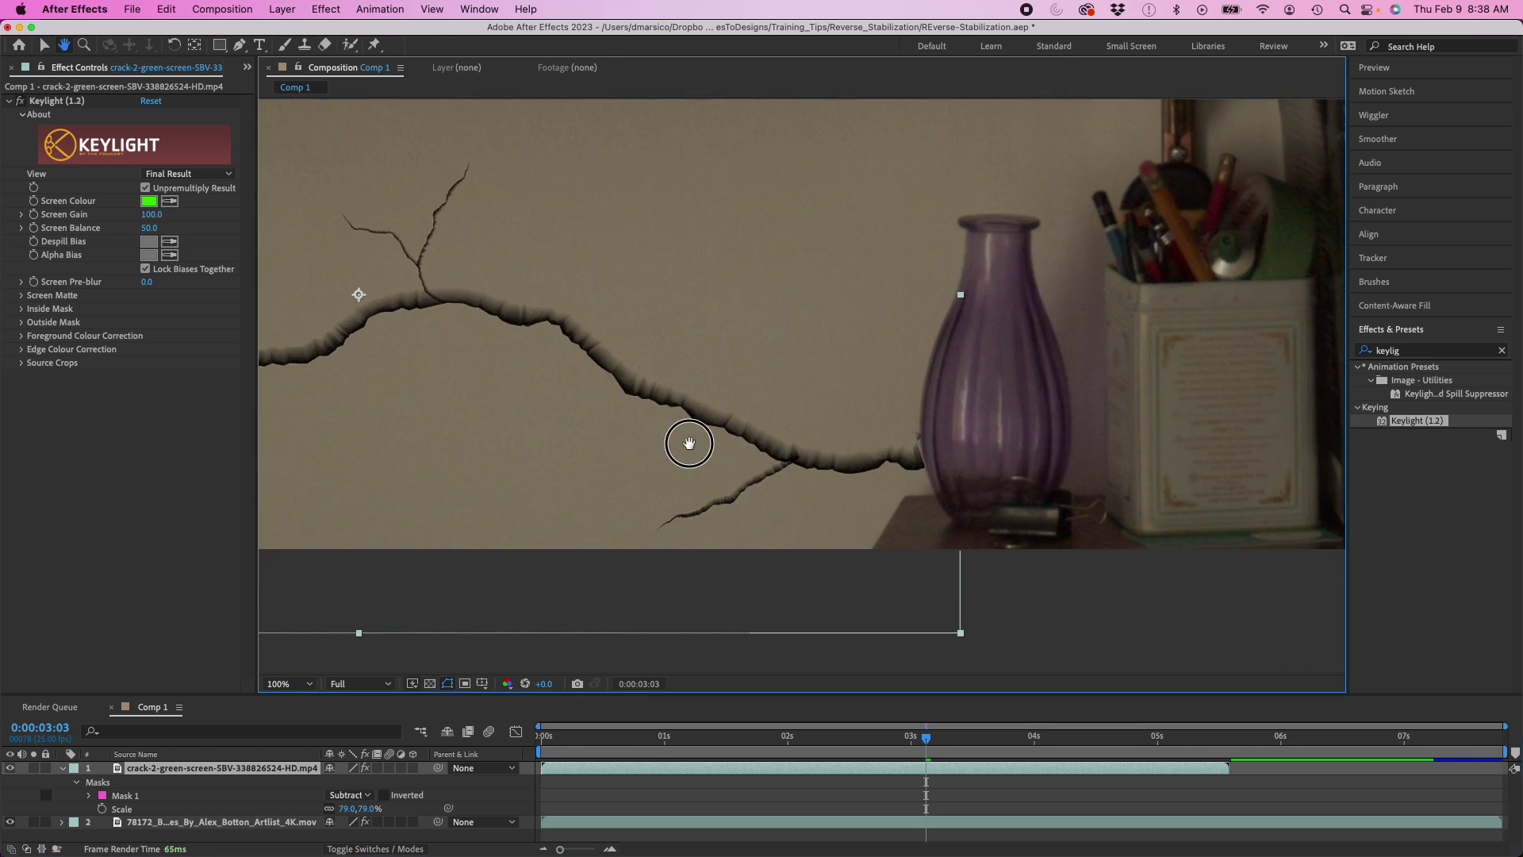
click(239, 45)
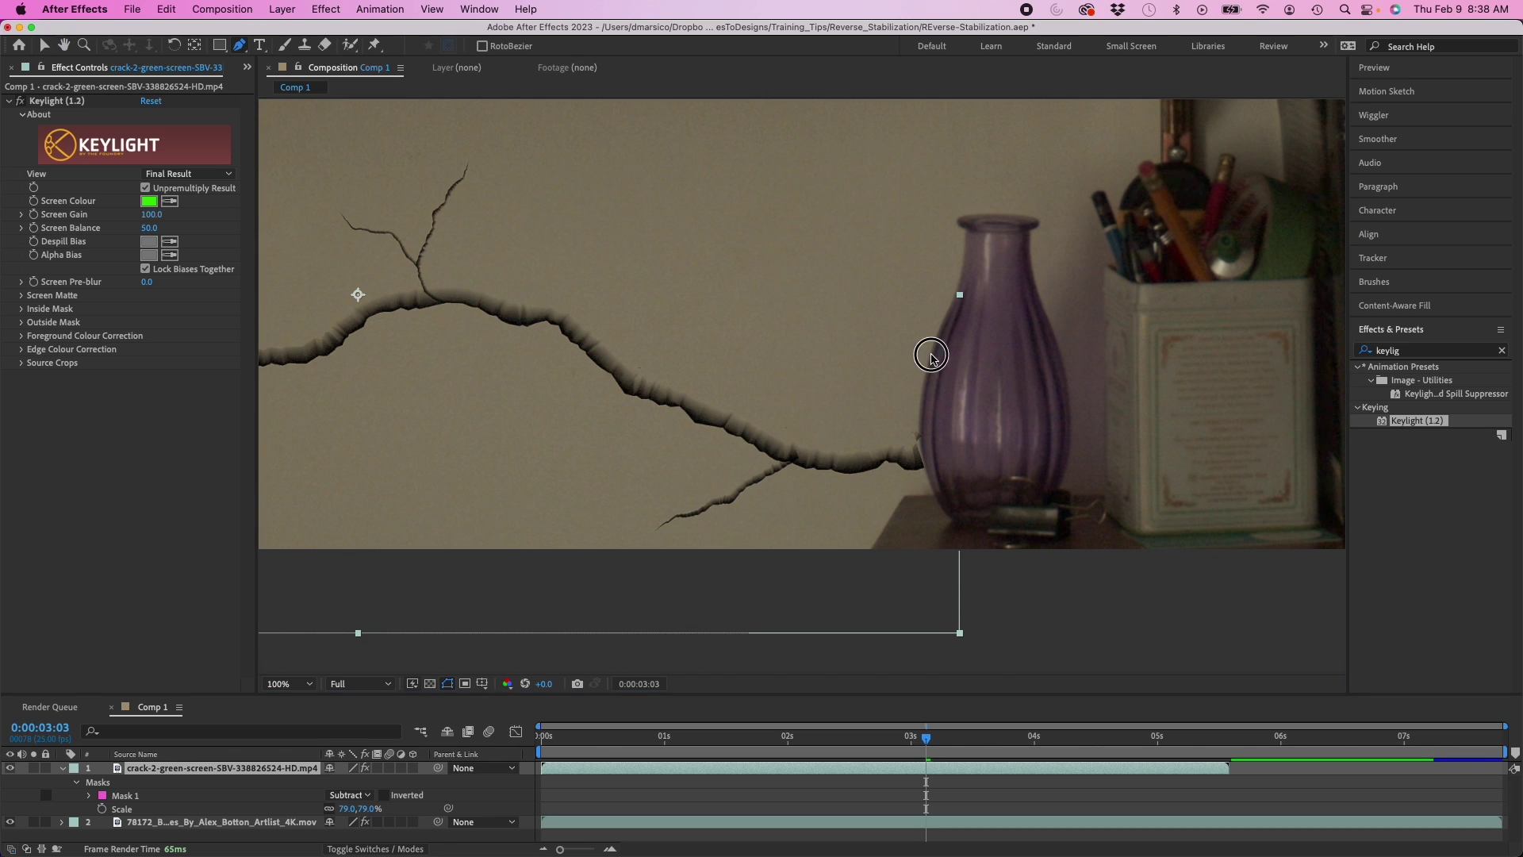
drag(930, 354, 927, 477)
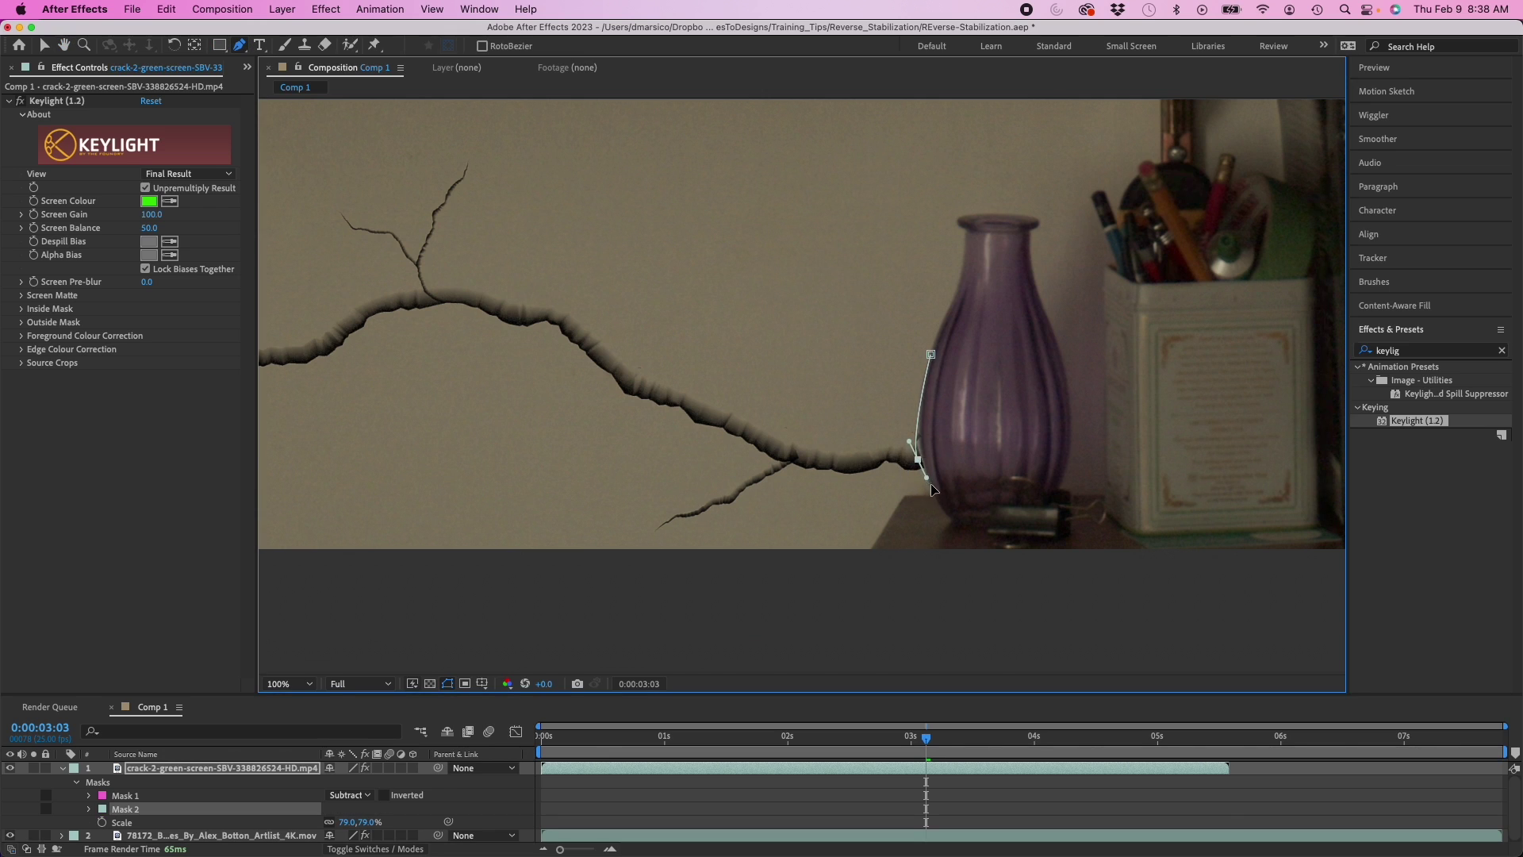
click(944, 518)
click(1028, 515)
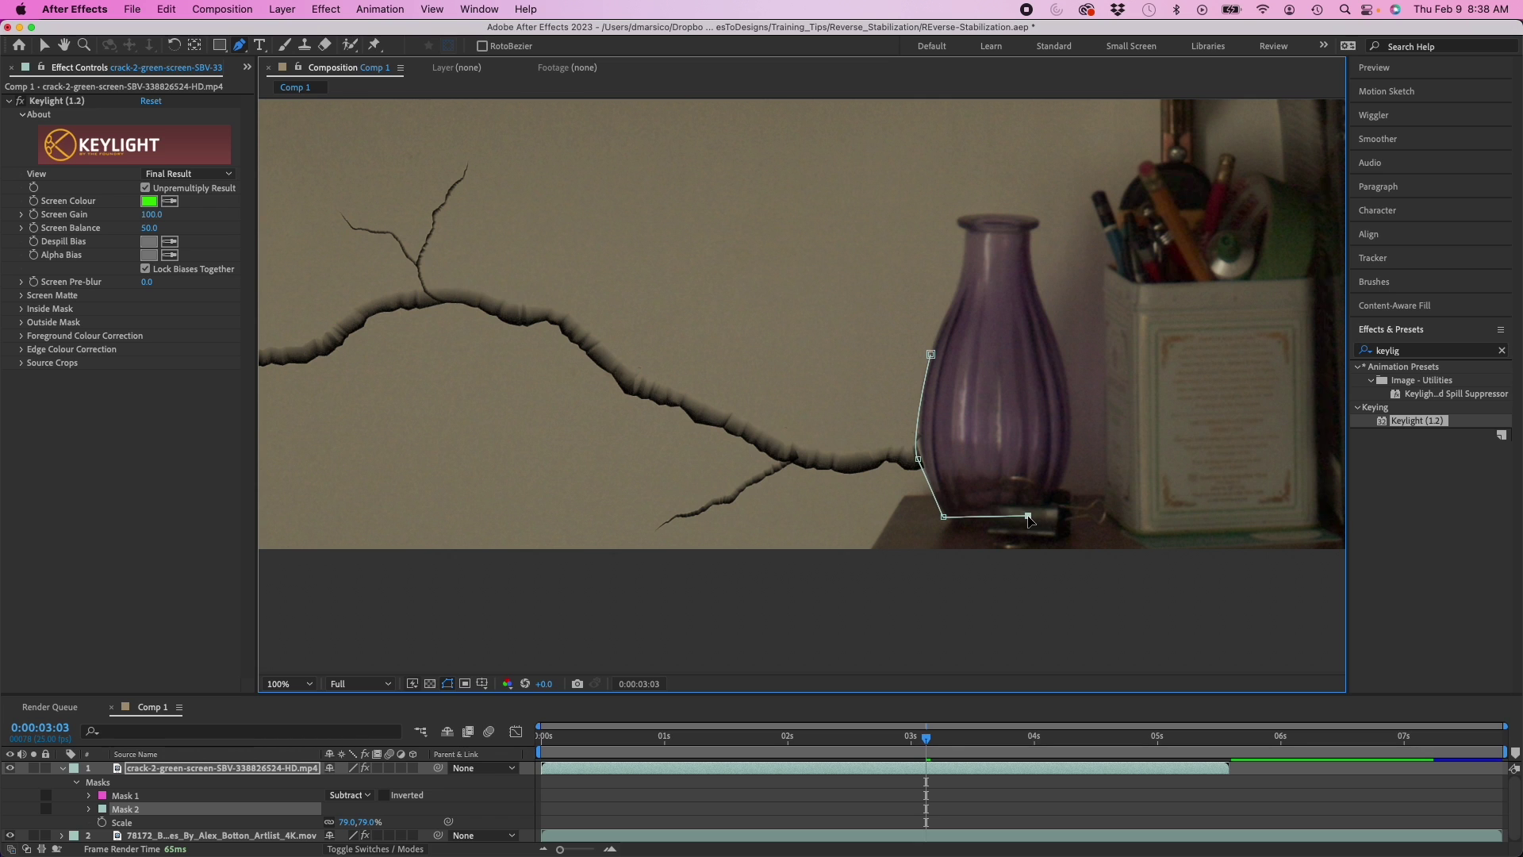
click(1024, 357)
click(931, 356)
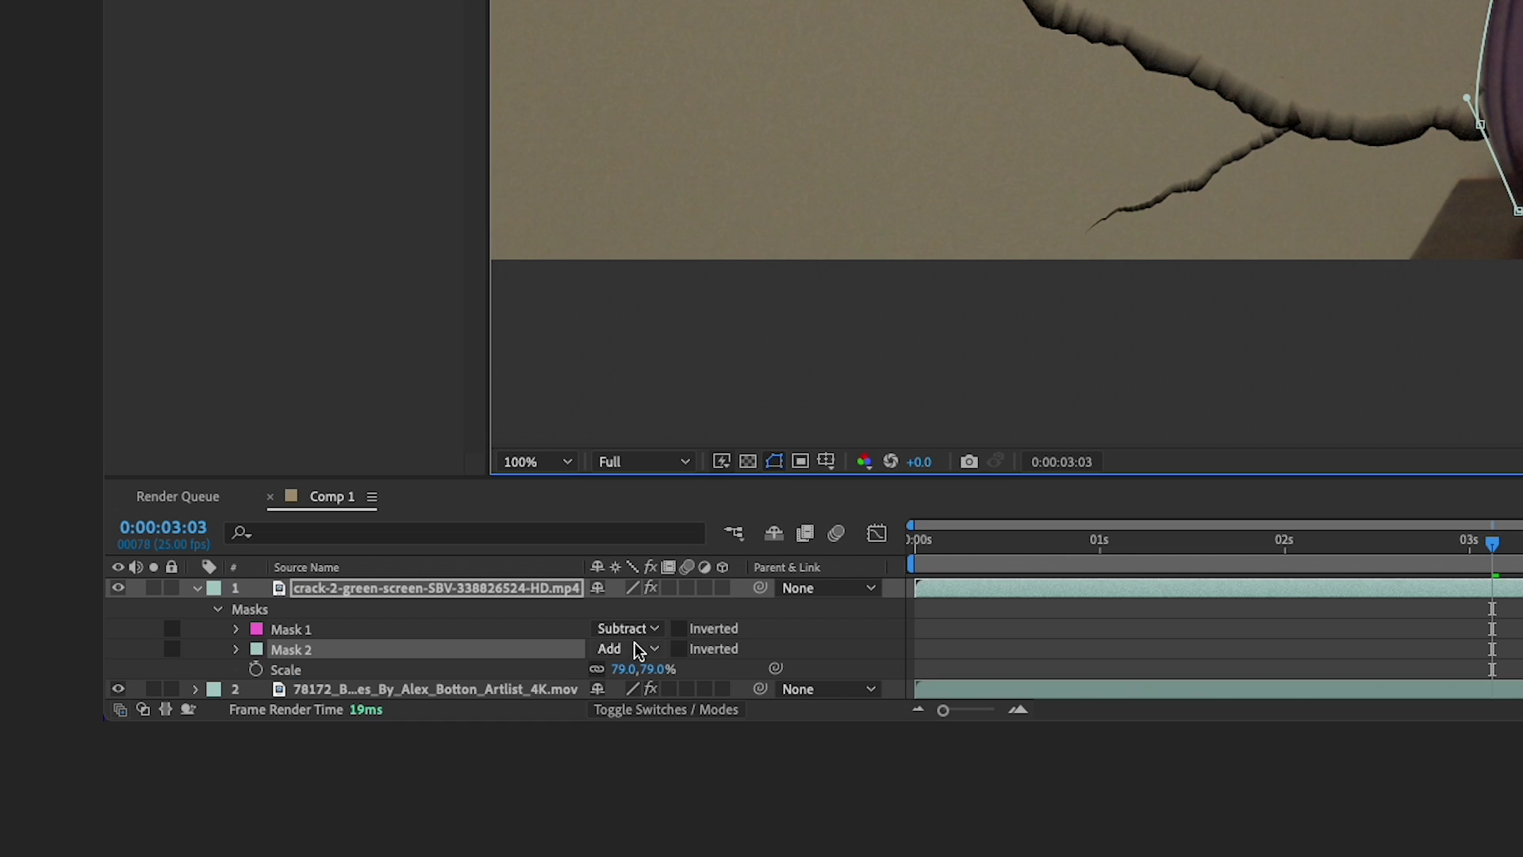
click(349, 809)
click(649, 593)
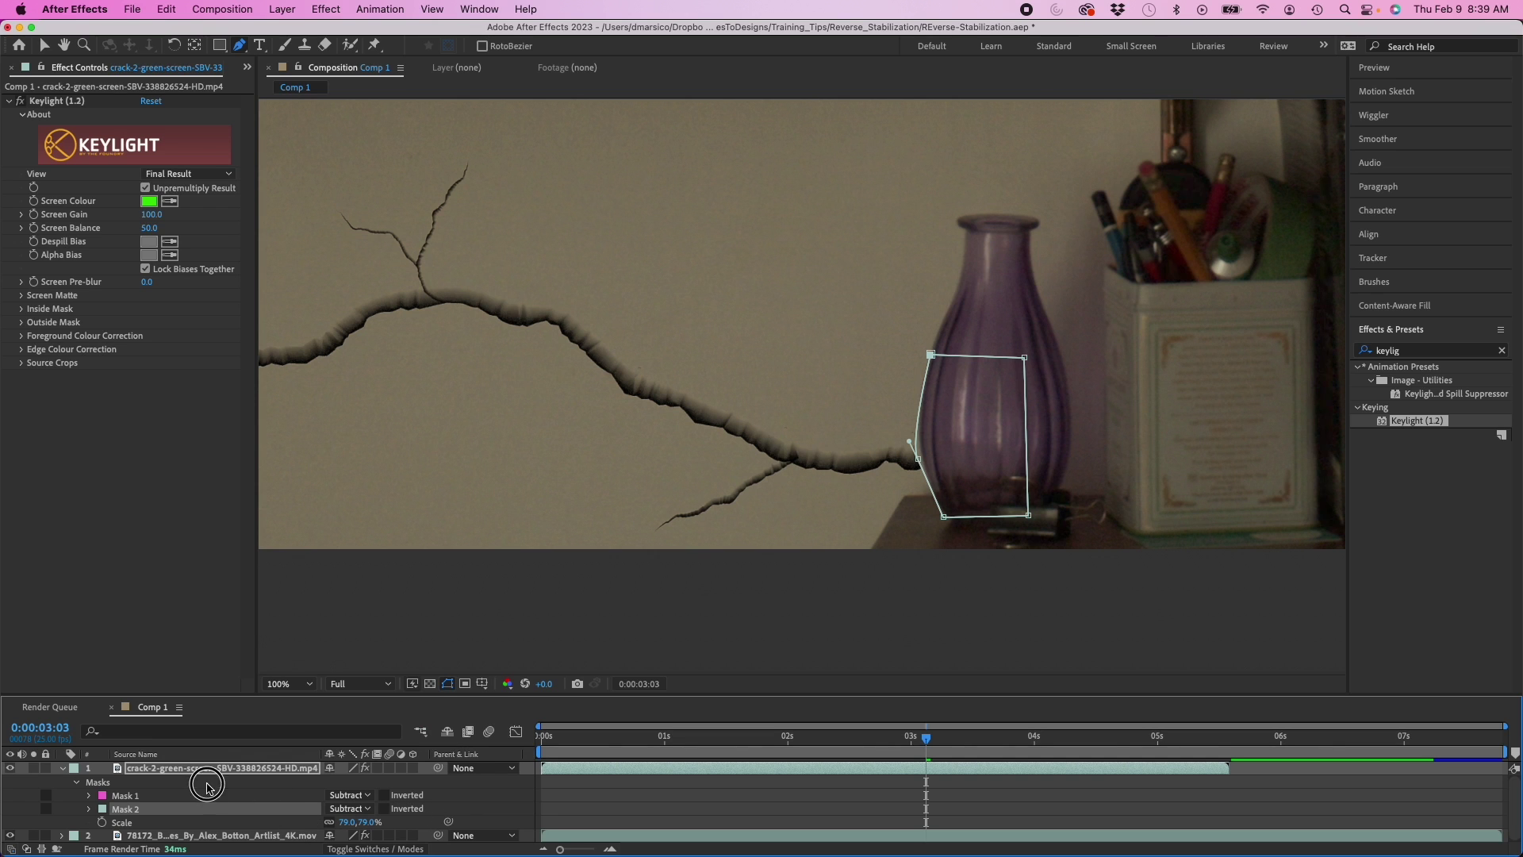
- Set the Mask Feather of both Mask 1 and Mask 2 to 5 pixels
key(f)
click(346, 795)
text(5)
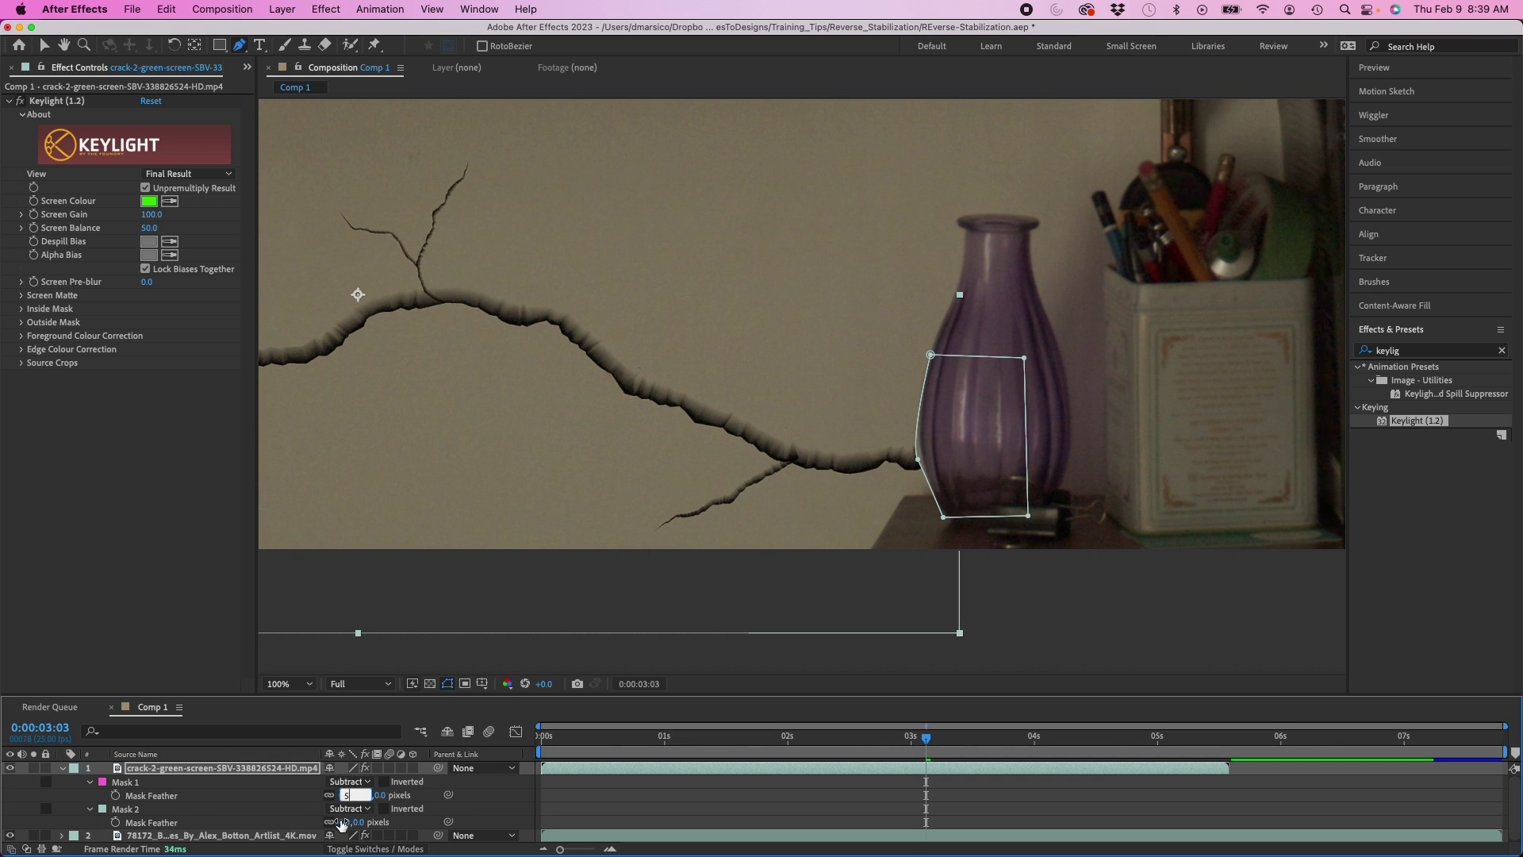
click(347, 822)
text(5)
click(564, 816)
scroll(774, 538, down, 1)
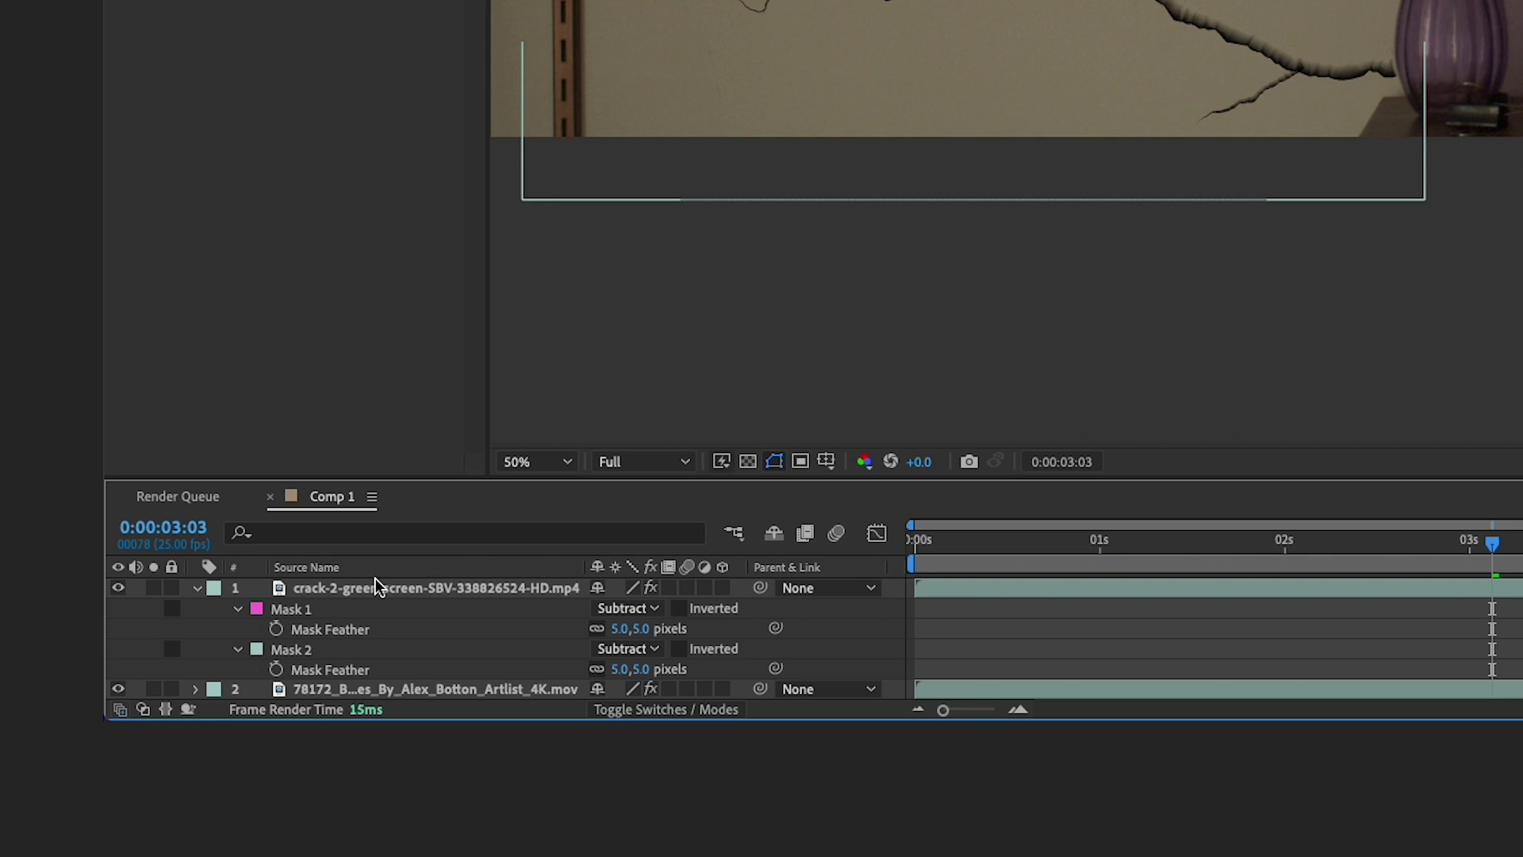
- Set the crack layer's Scale to 82%
click(187, 769)
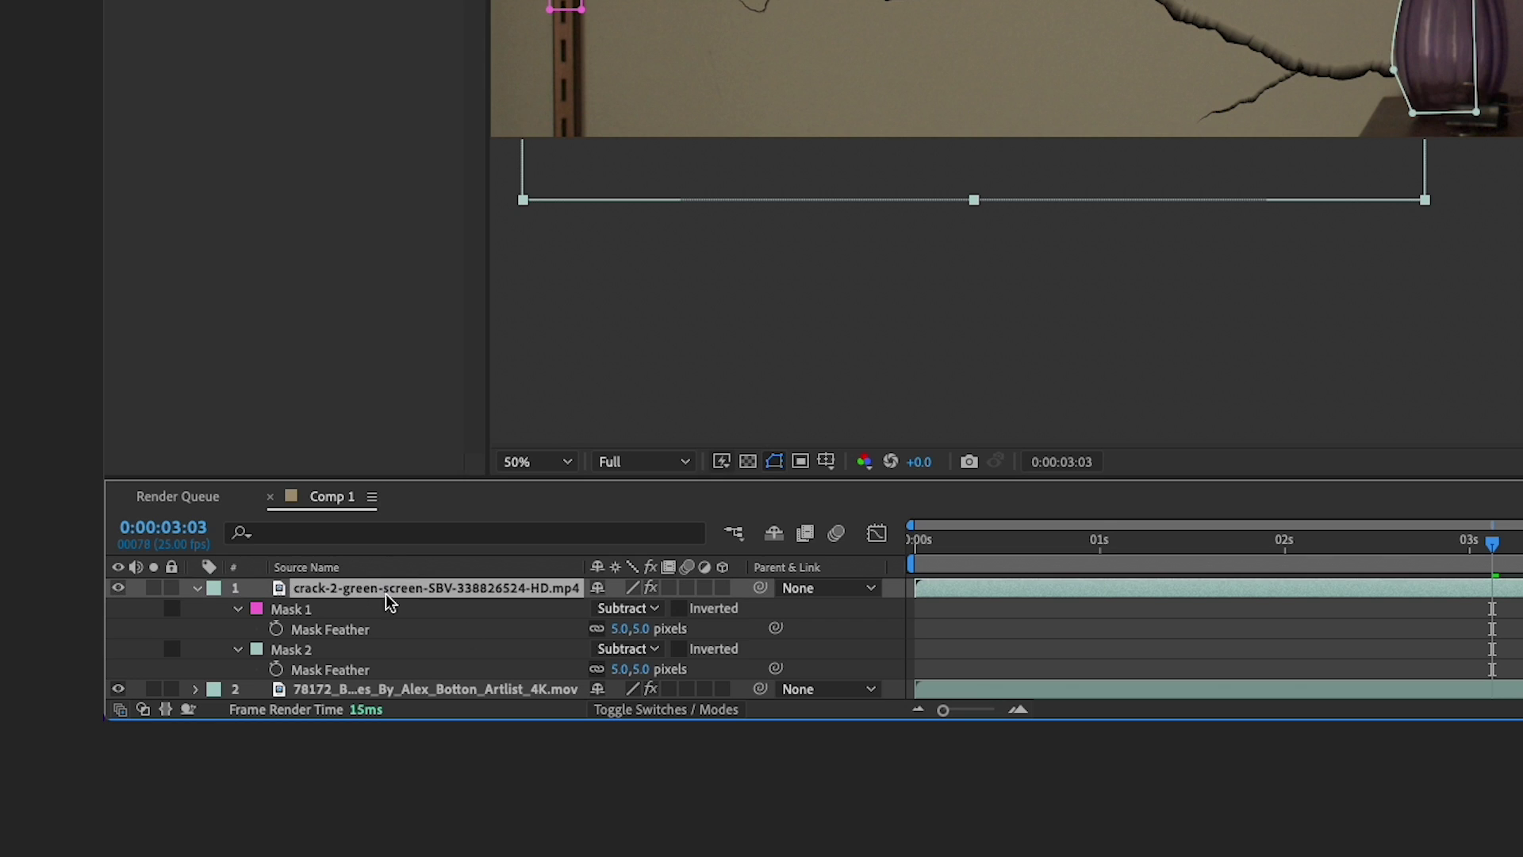
key(s)
click(623, 608)
text(82)
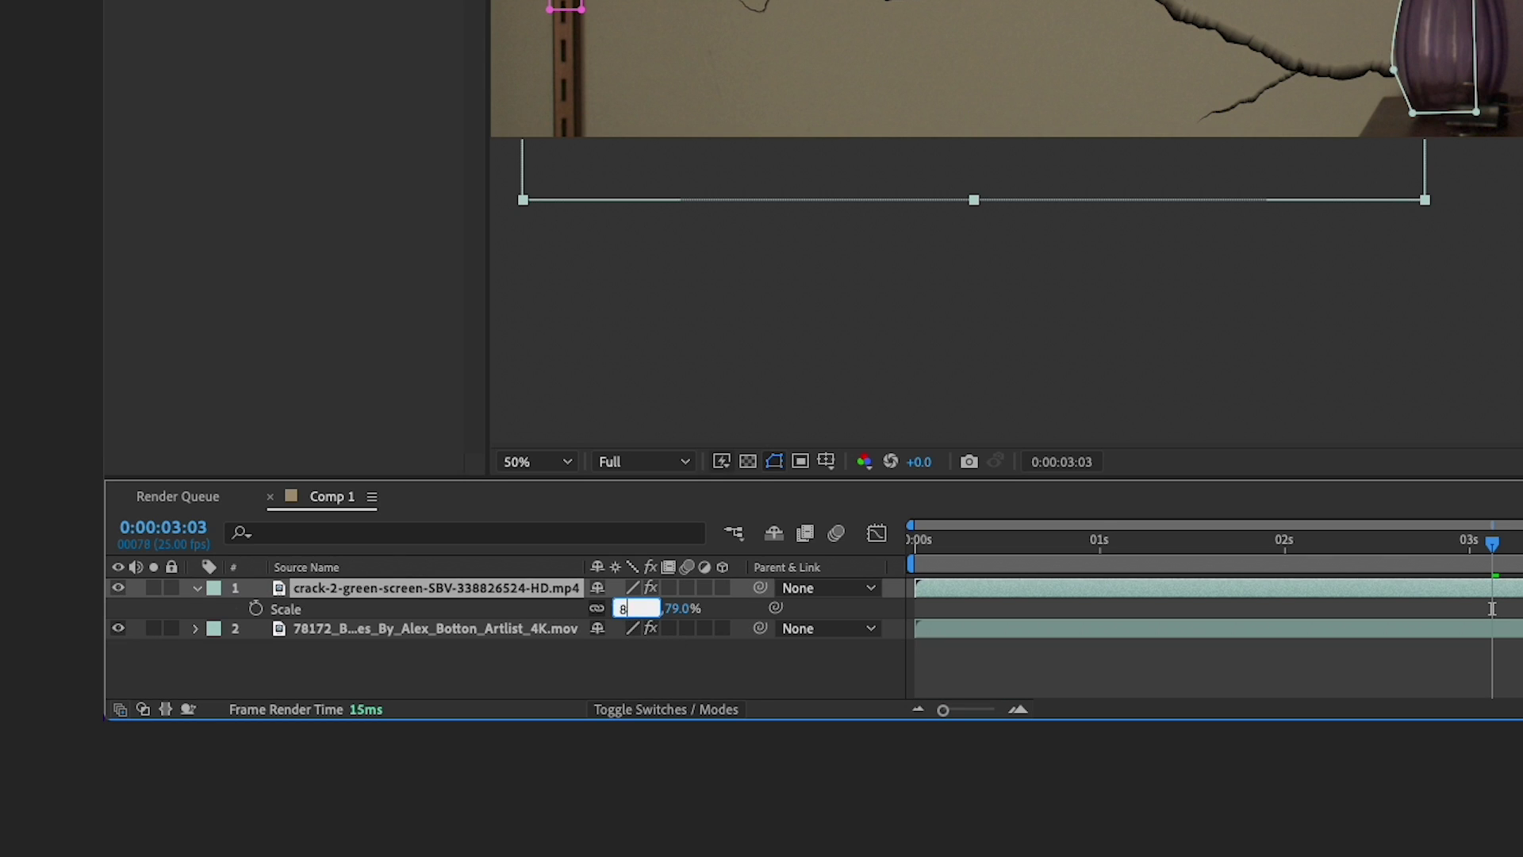
key(Return)
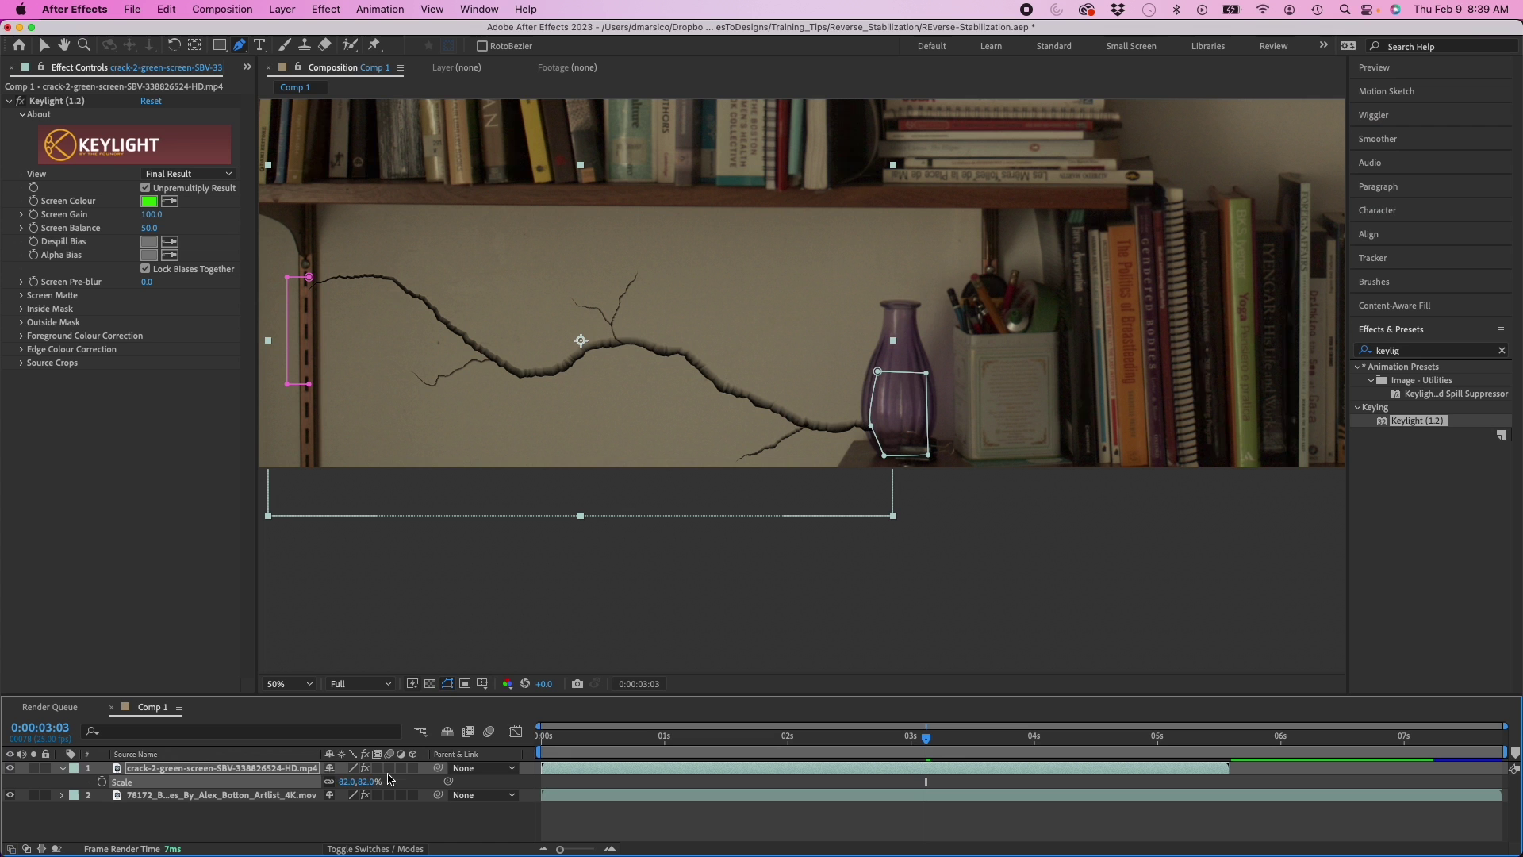
- Set the horizontal Anchor Point value of the crack layer to 982 so the crack meets the vase
key(a)
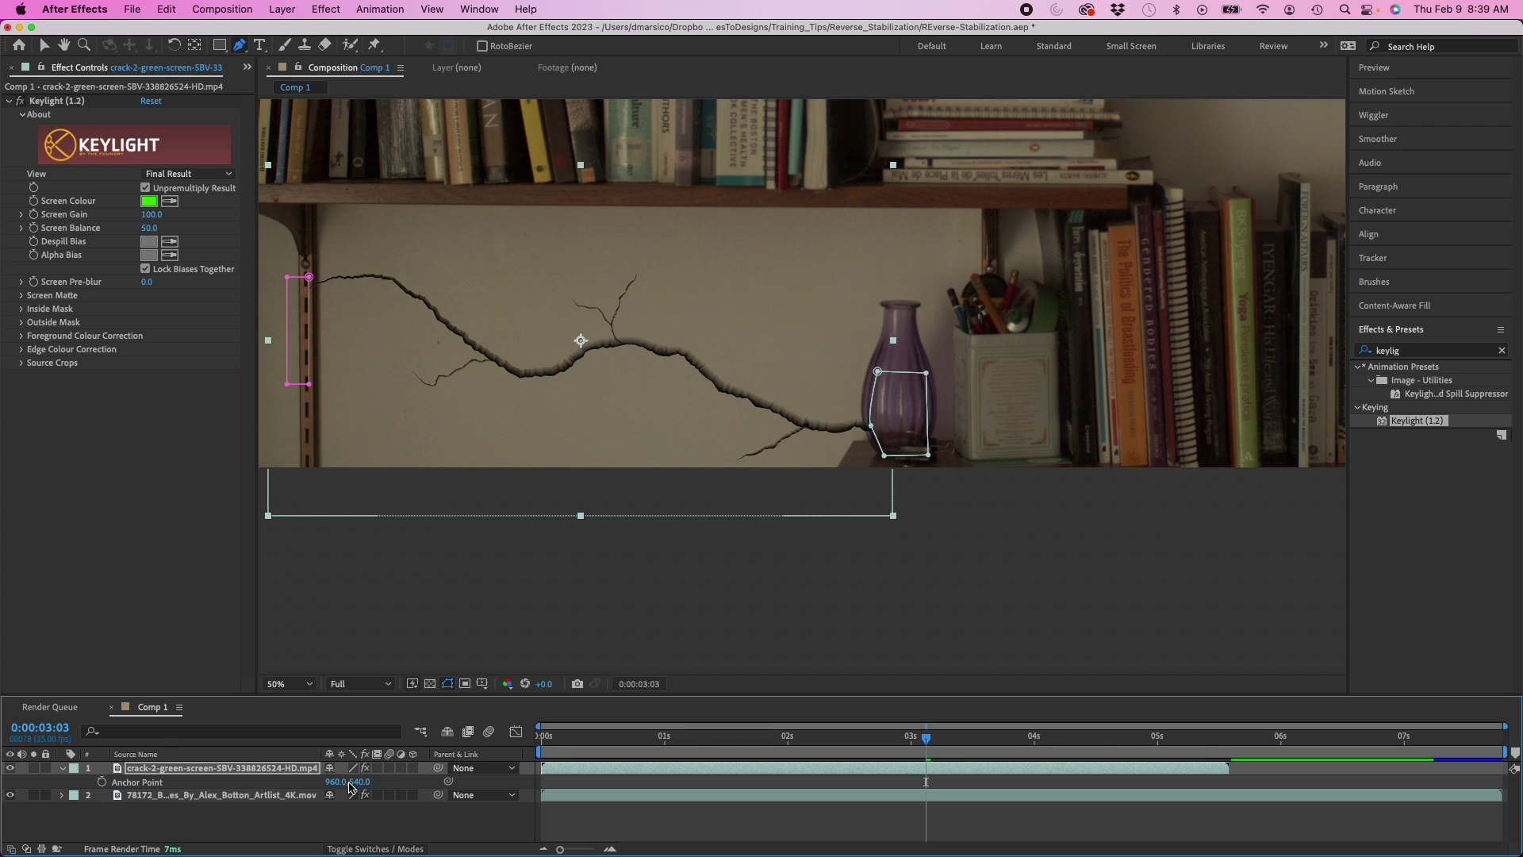
drag(357, 782, 363, 782)
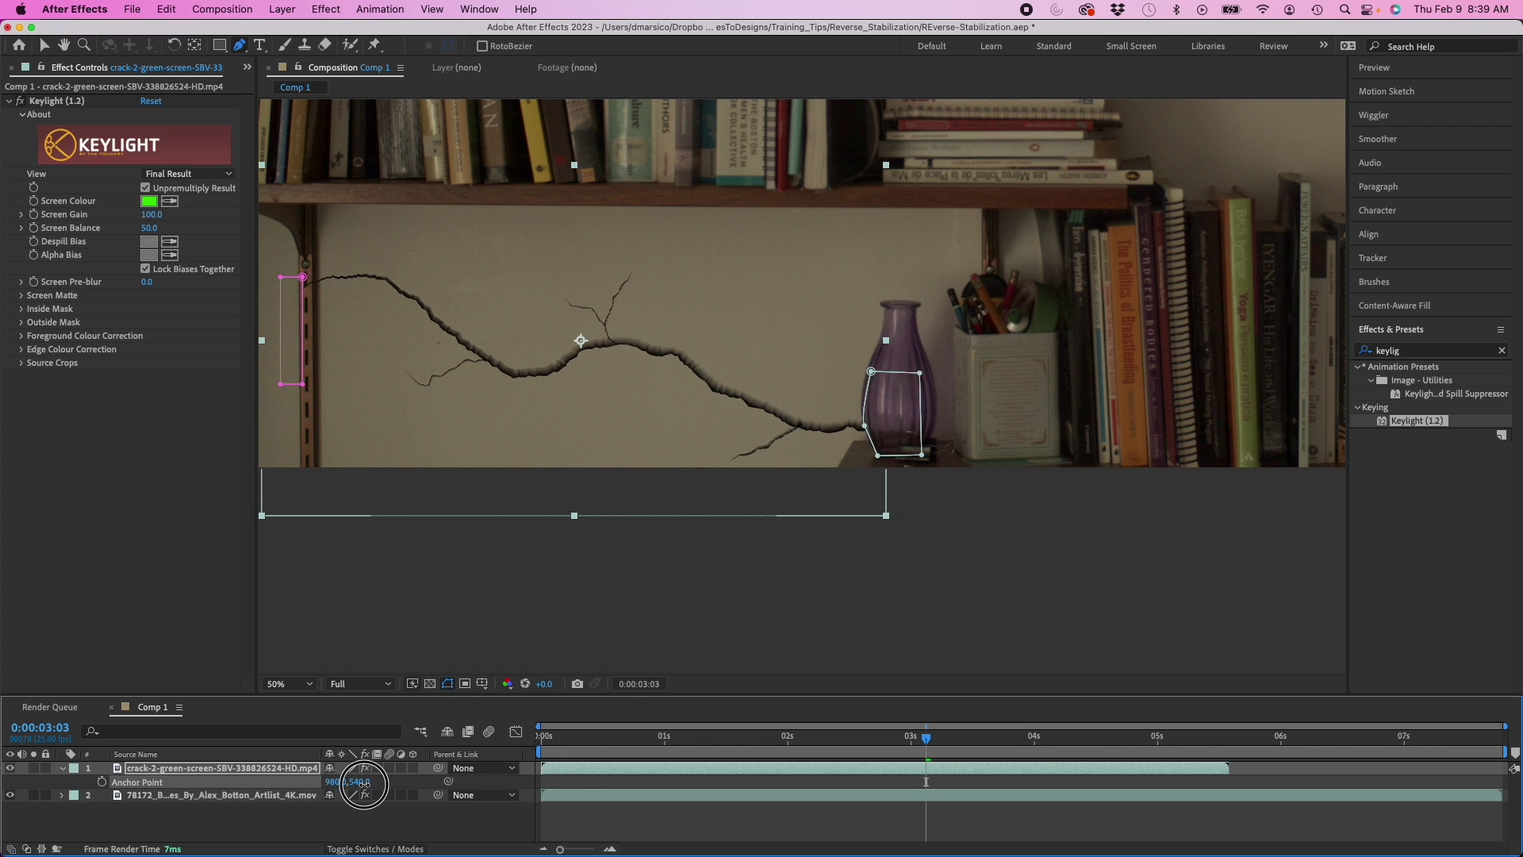
click(595, 809)
key(period)
drag(635, 493, 726, 521)
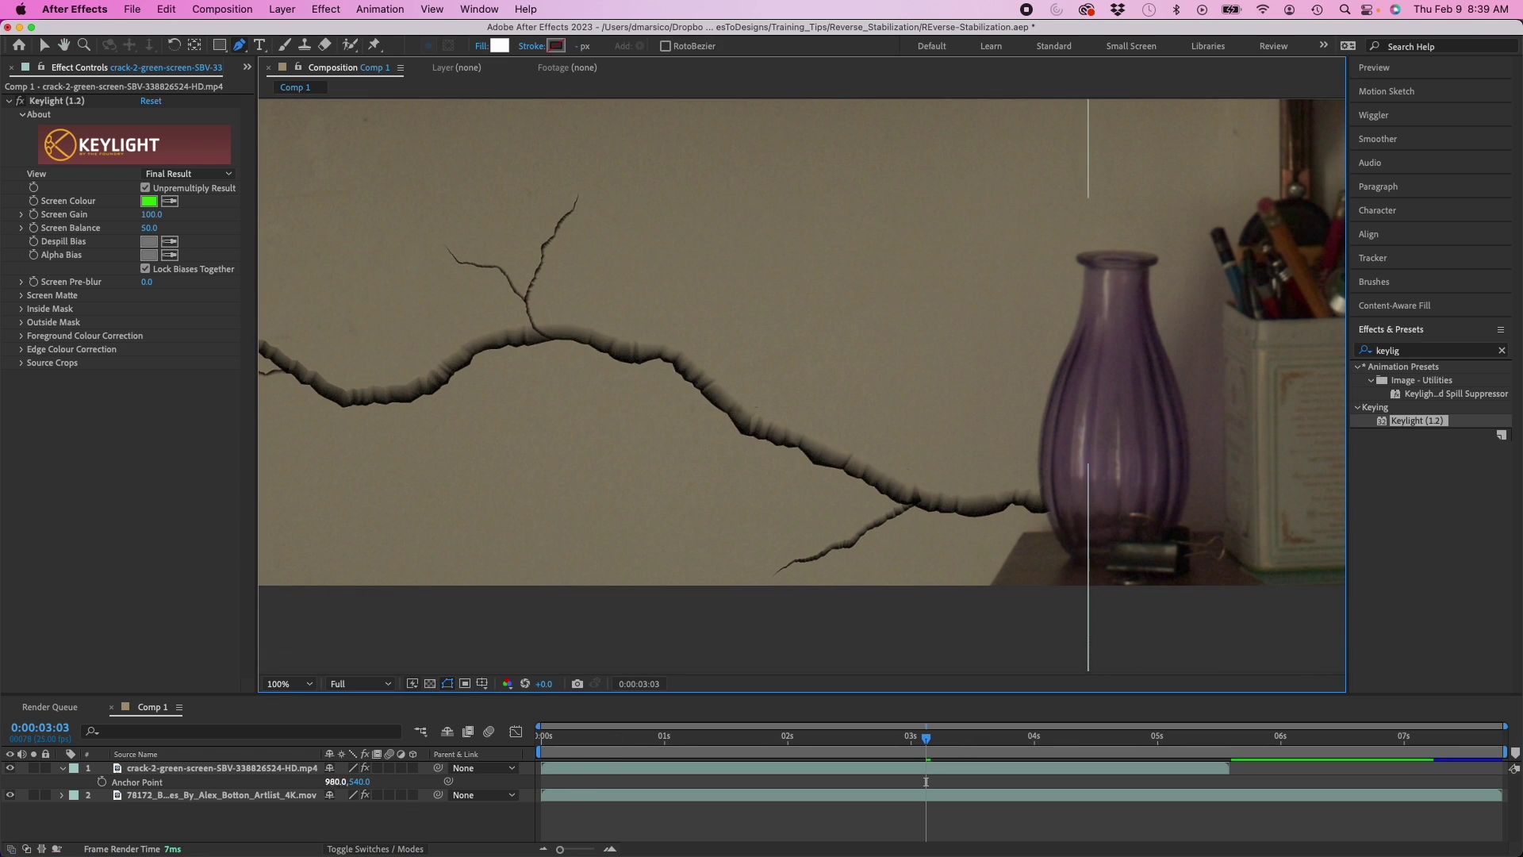
drag(333, 783, 335, 782)
click(580, 815)
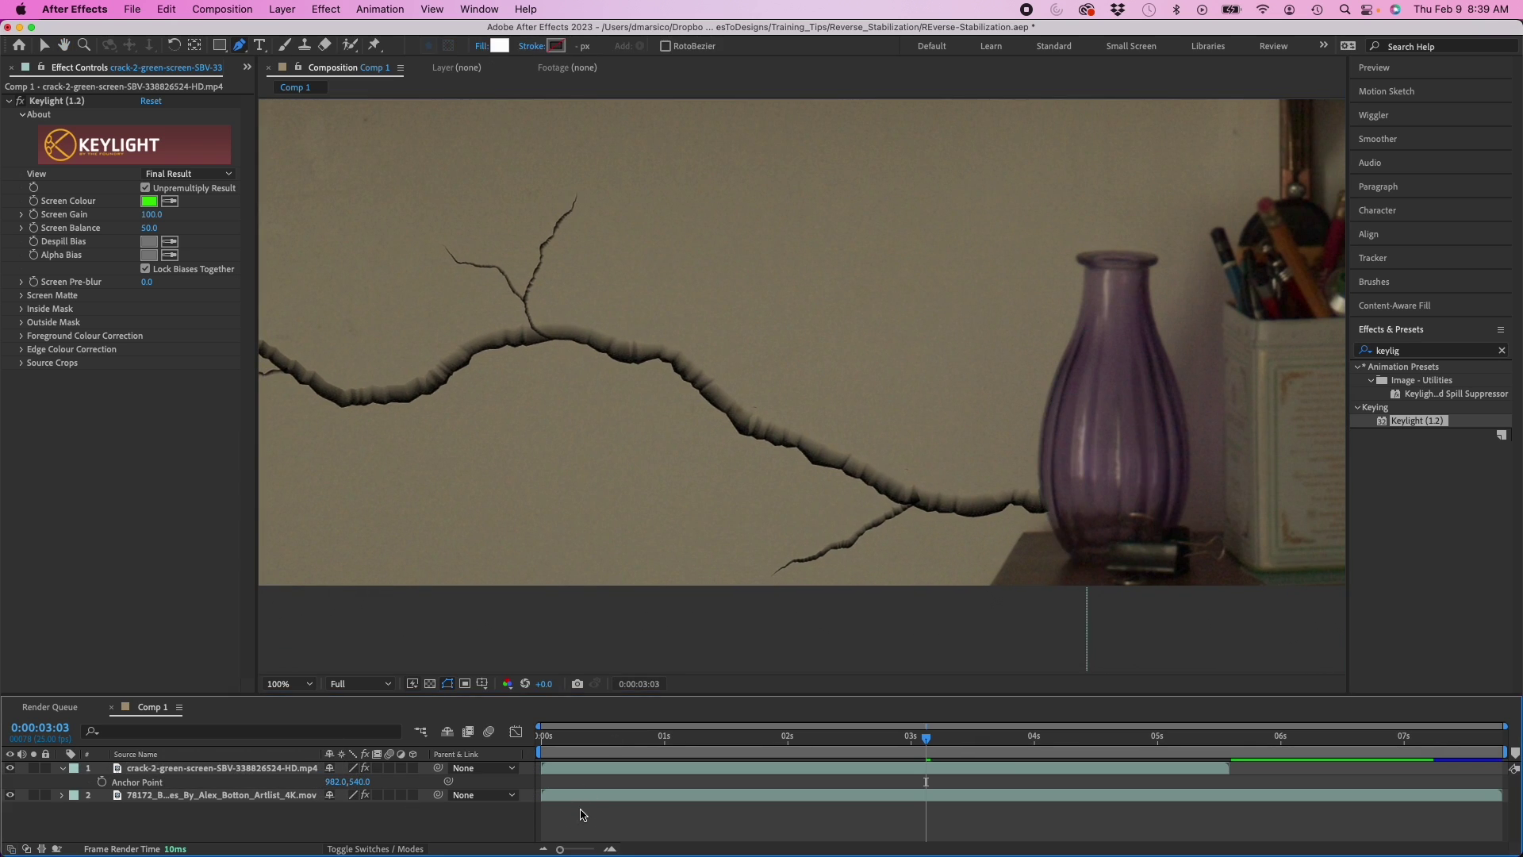
- Move Mask 1 back over the vertical shelf rail and pull its outer edge in to match the rail's width
drag(541, 454, 1051, 559)
drag(624, 438, 669, 439)
click(171, 771)
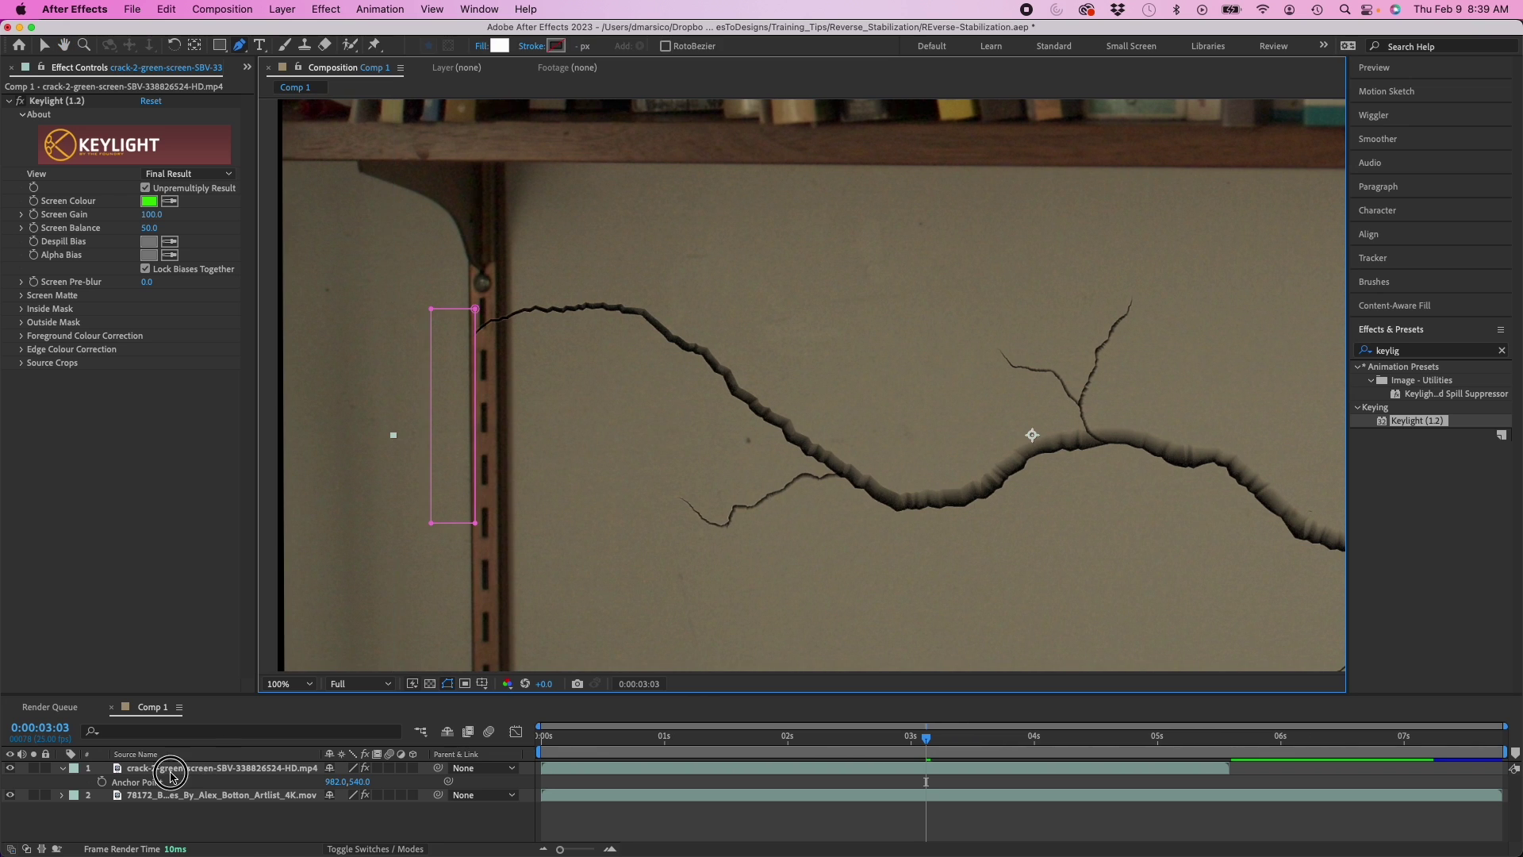
key(m)
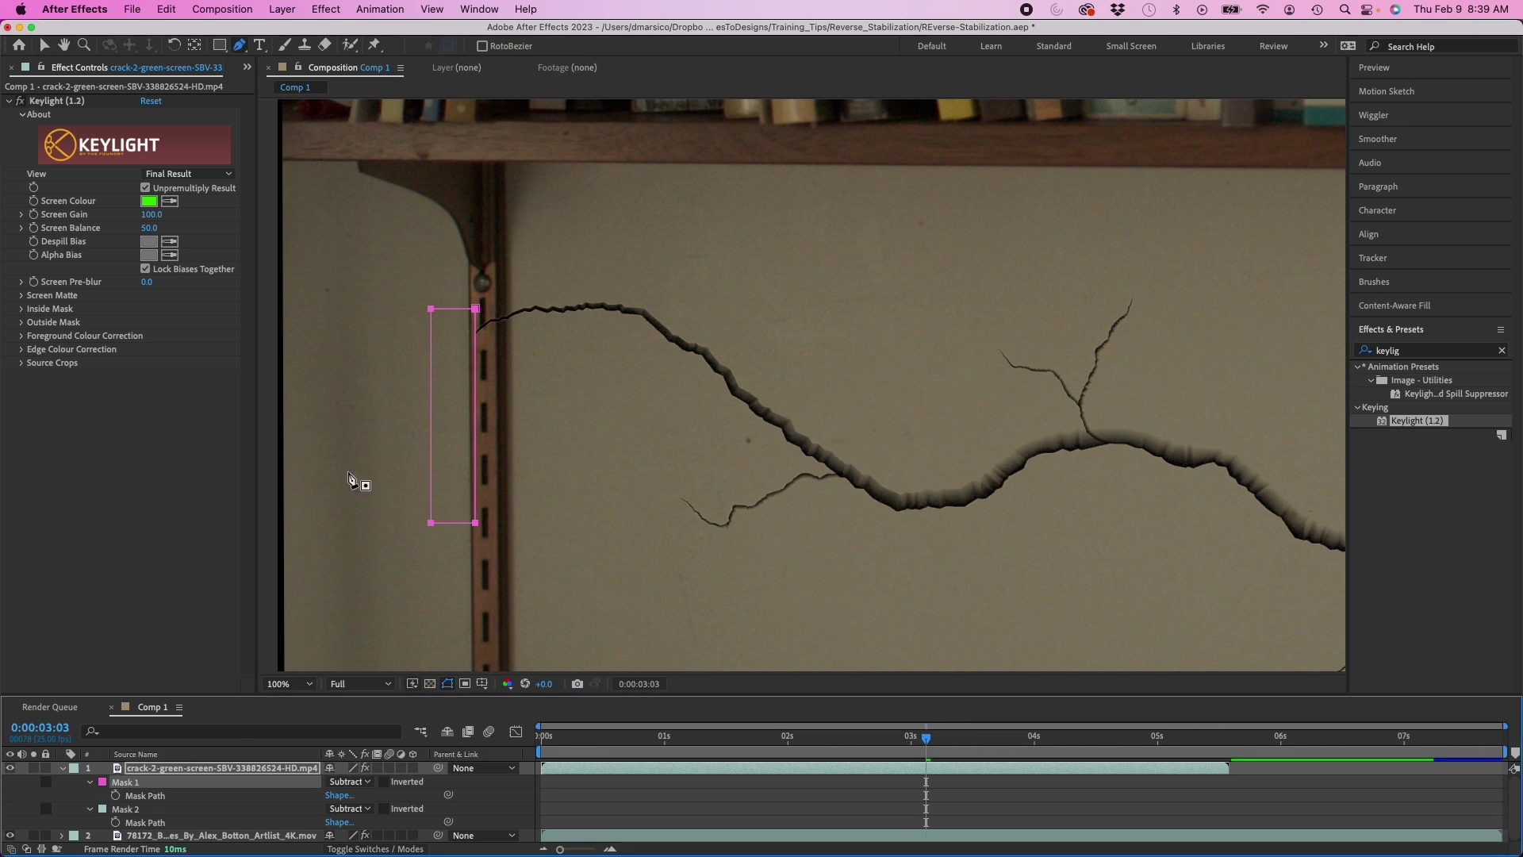
key(v)
drag(476, 309, 509, 306)
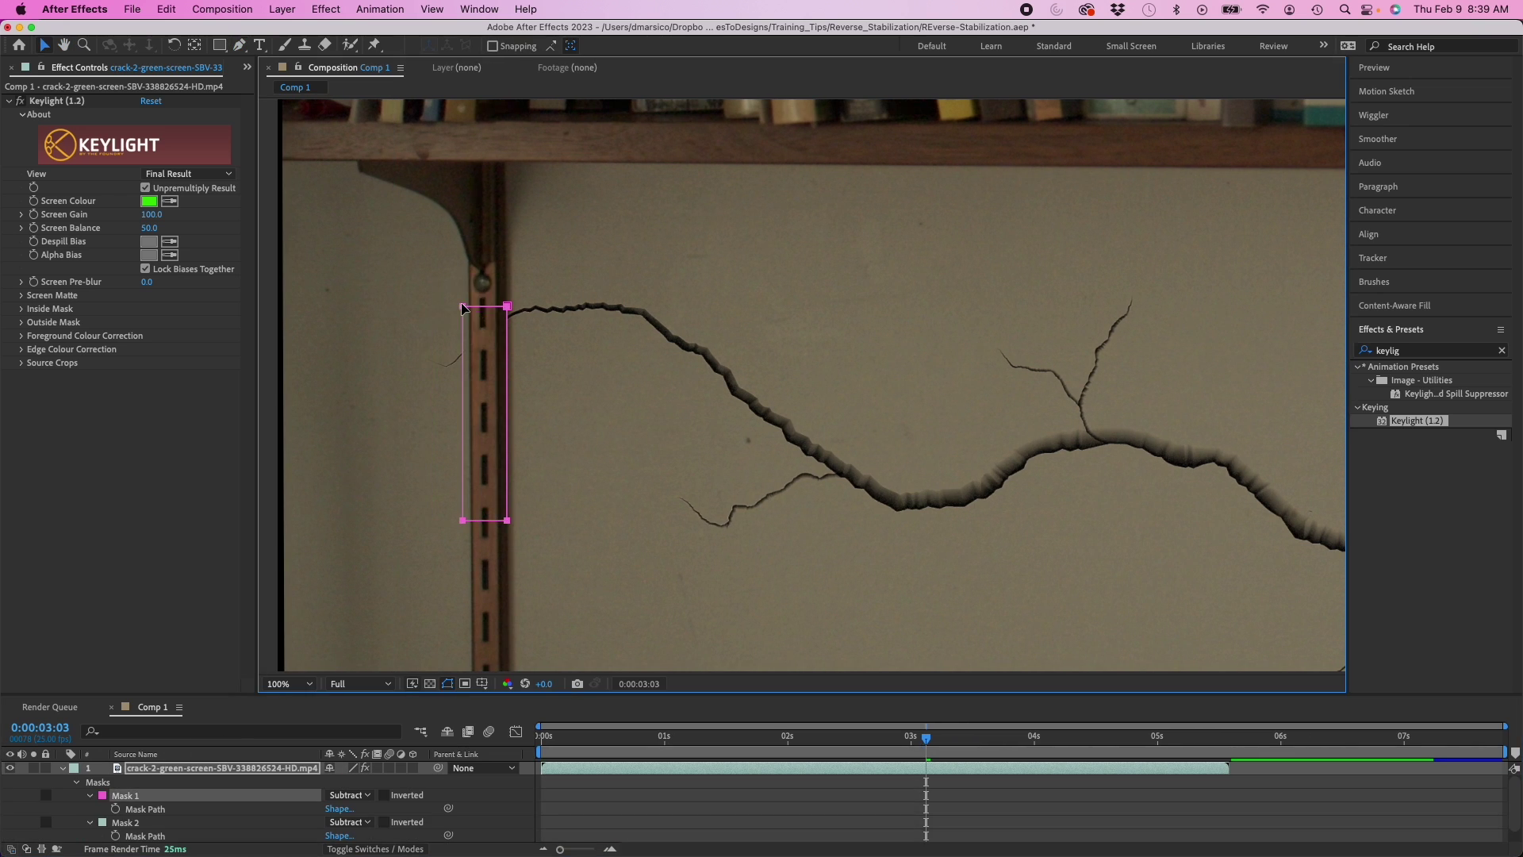
click(470, 284)
click(463, 306)
shift+click(464, 521)
drag(464, 521, 473, 521)
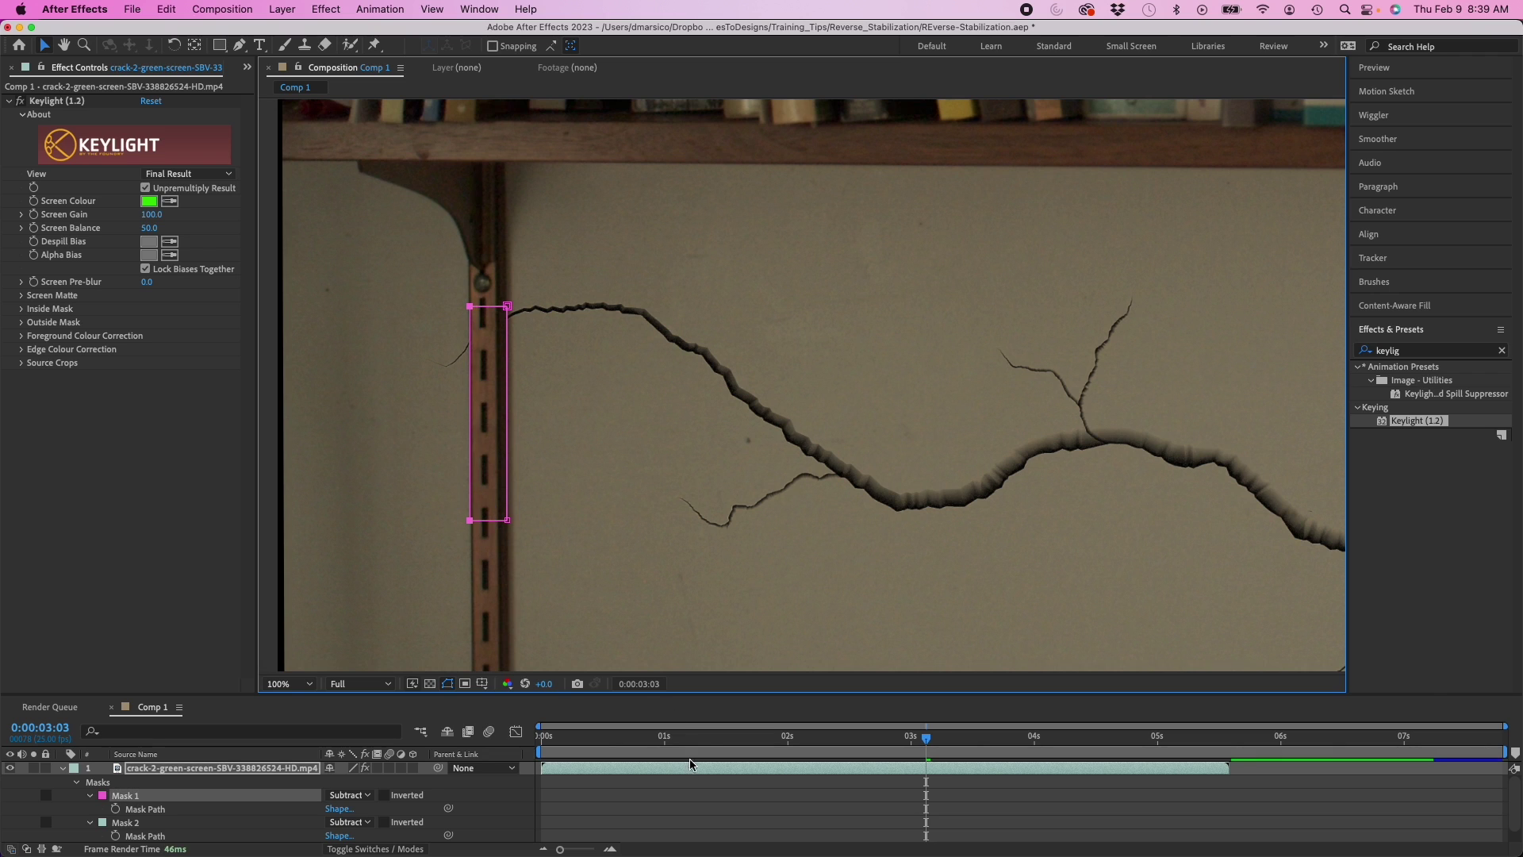
click(677, 789)
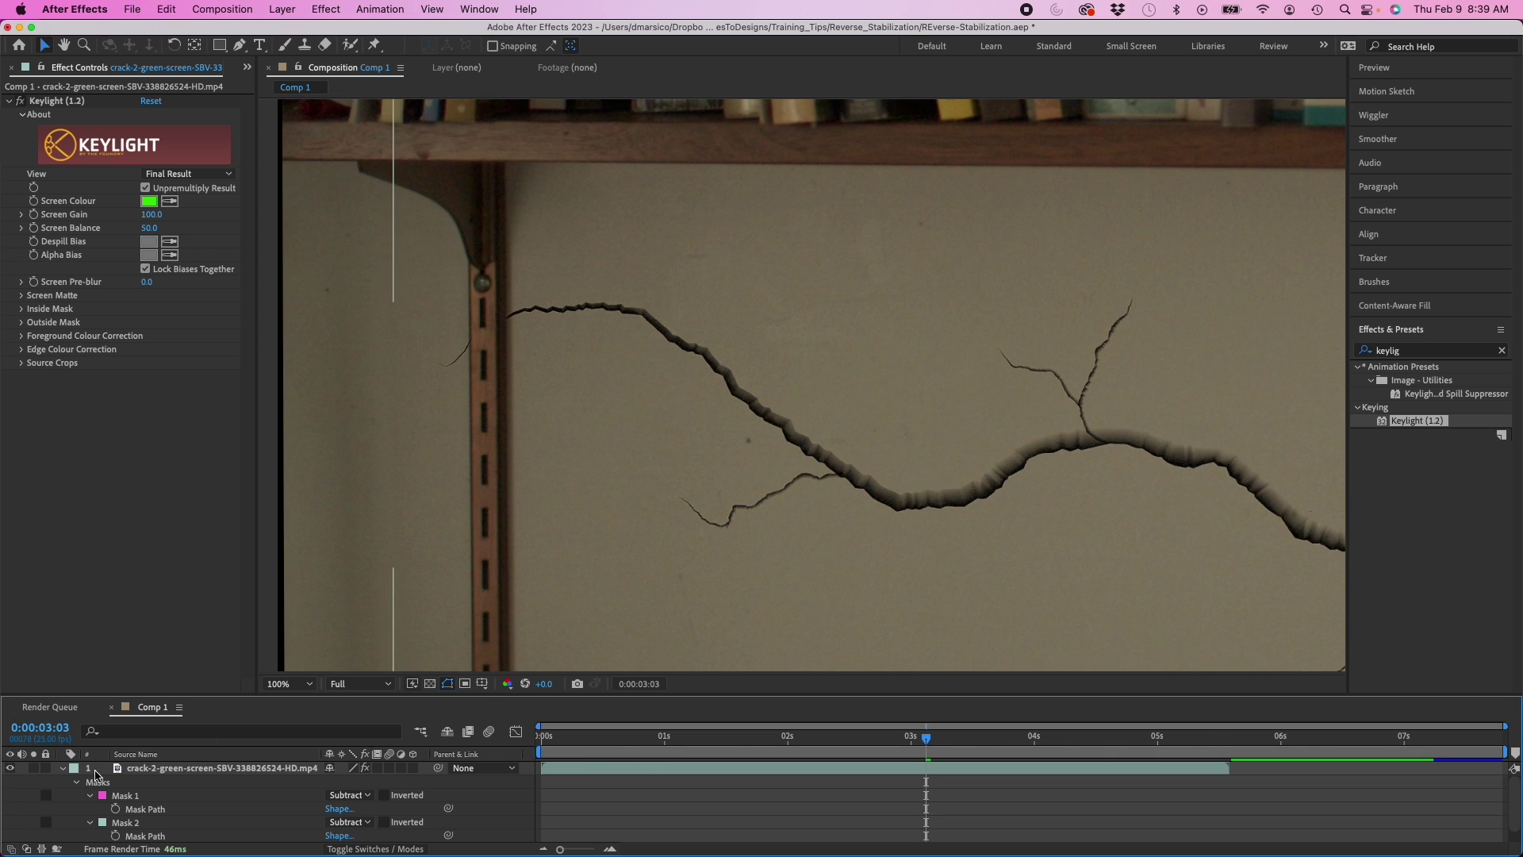
click(62, 769)
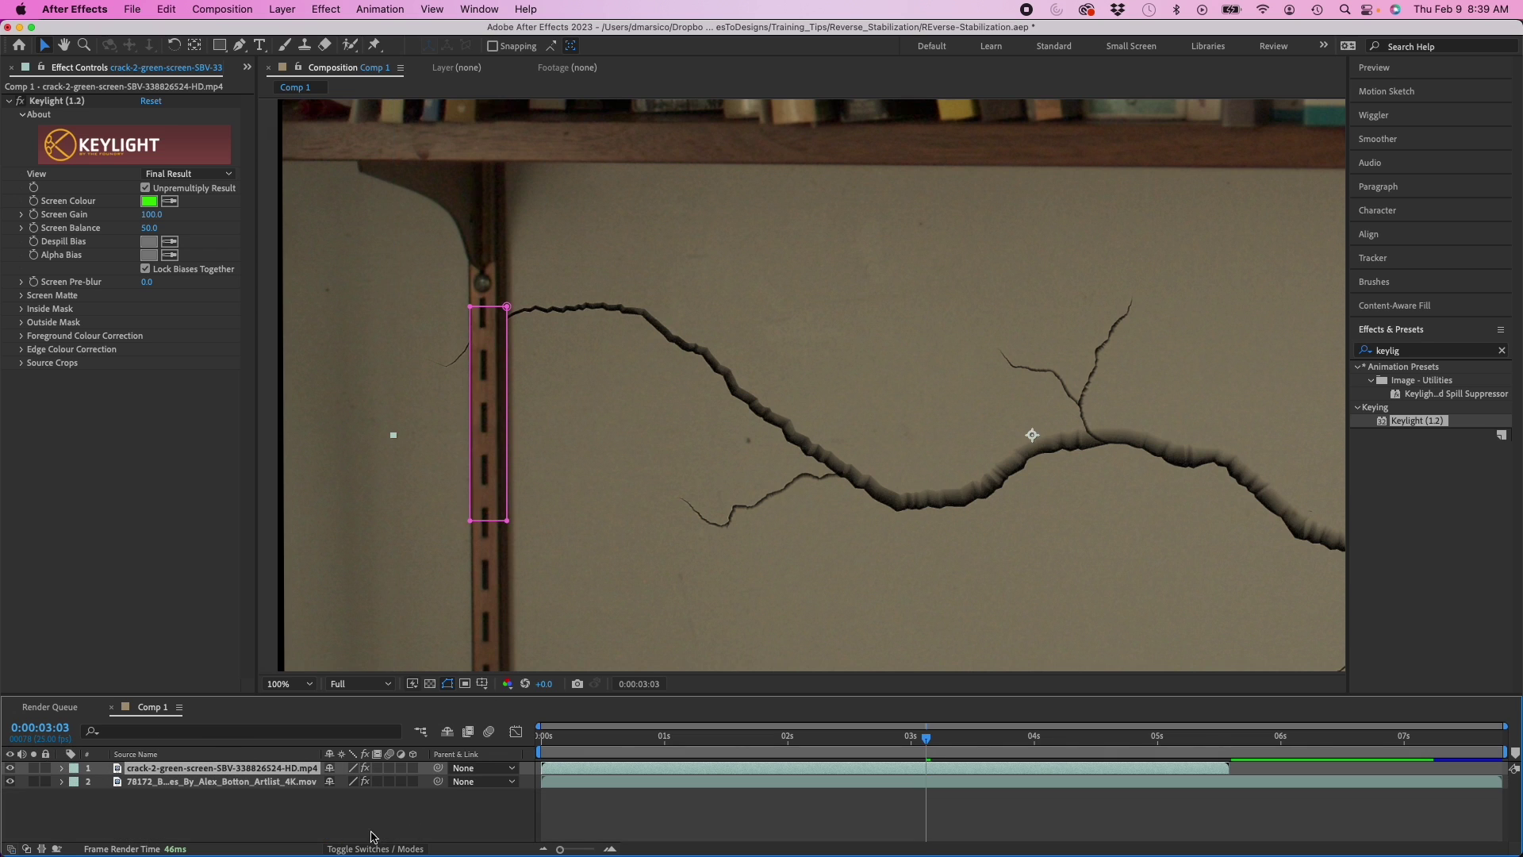
- Scrub the composition to 0:00:05:12 to check how the crack sits against the moving bookshelf footage
key(comma)
drag(902, 475, 666, 534)
key(v)
click(635, 796)
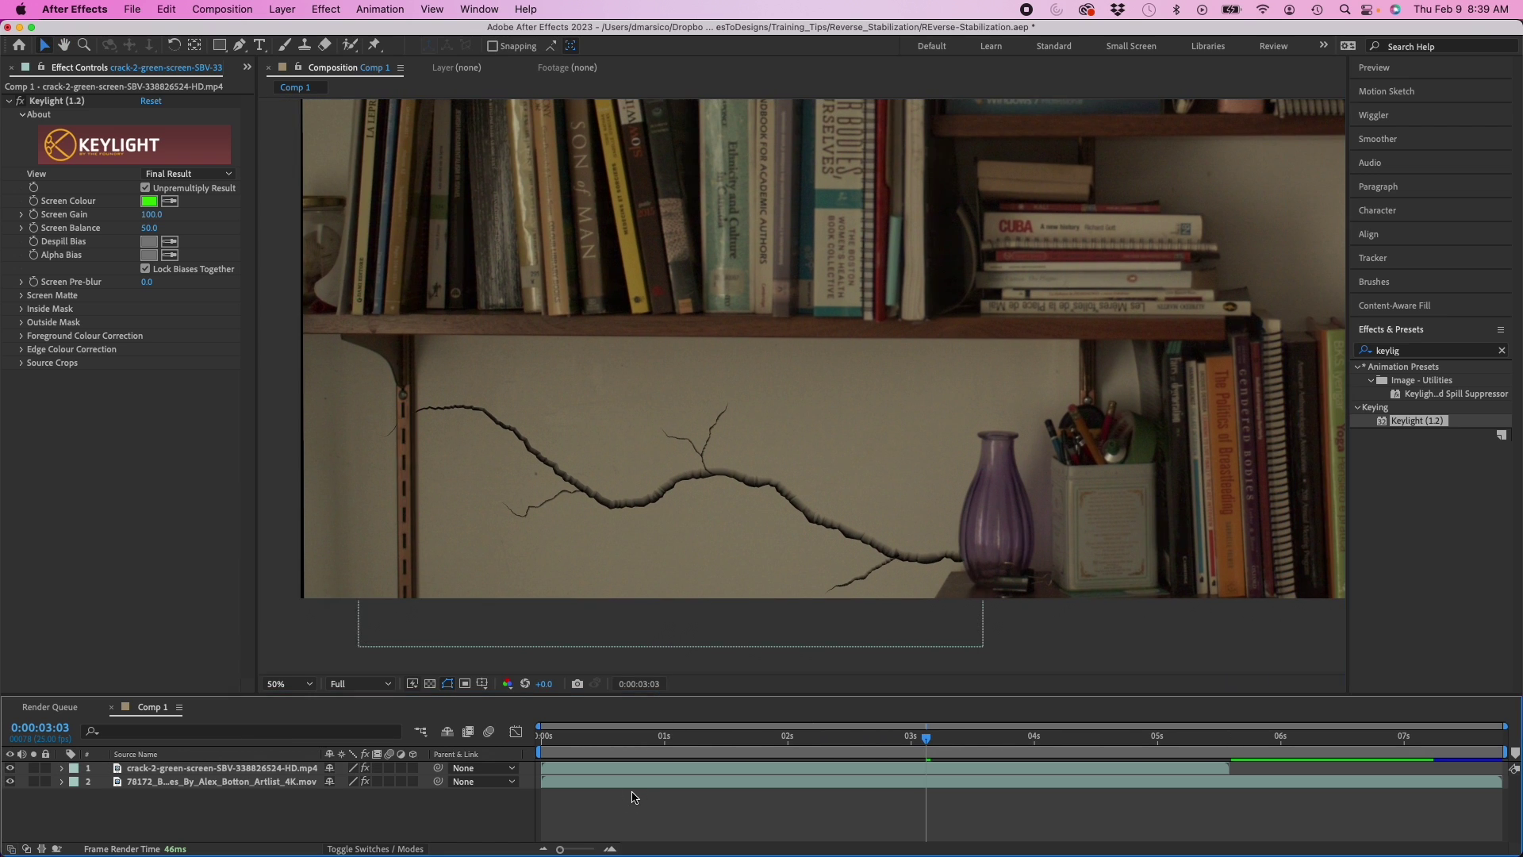
click(619, 740)
drag(620, 739, 1217, 741)
- Reveal and collapse the crack layer's mask paths, then select the Warp Stabilizer effect on the bookshelf layer
key(m)
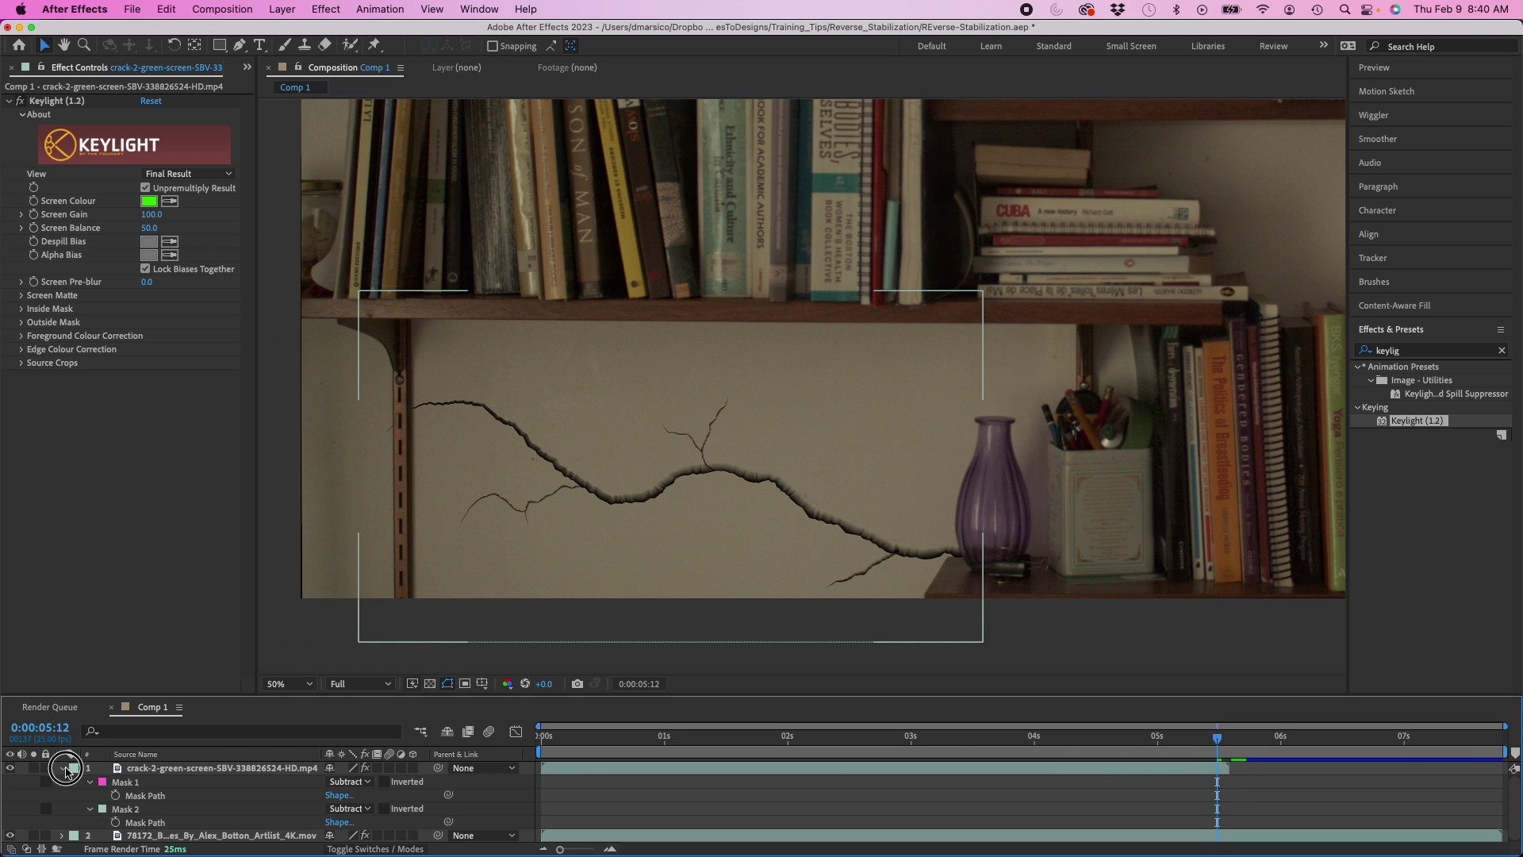
click(62, 768)
click(162, 782)
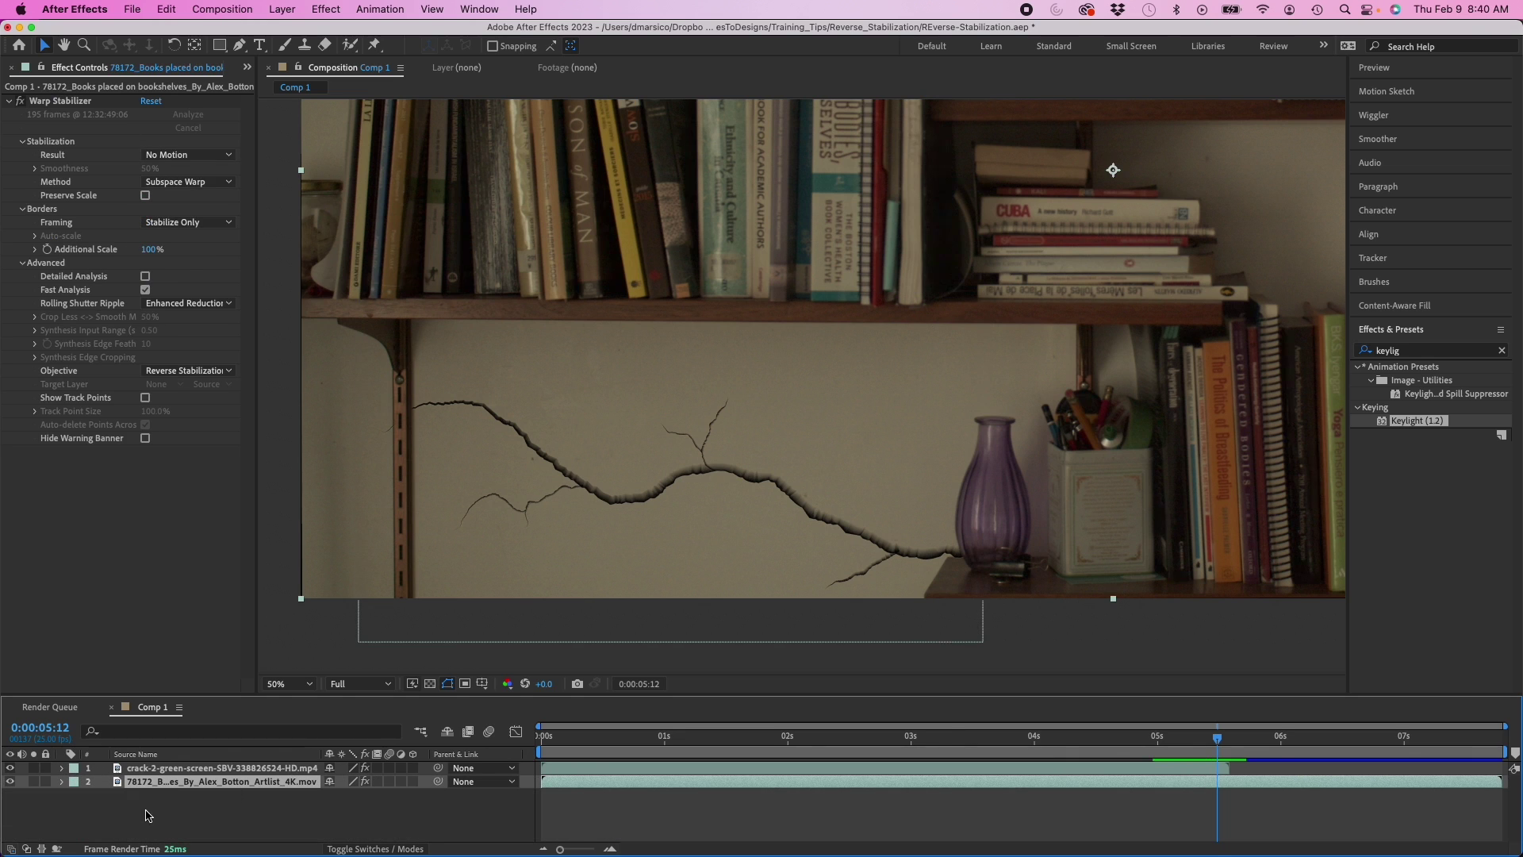
click(65, 101)
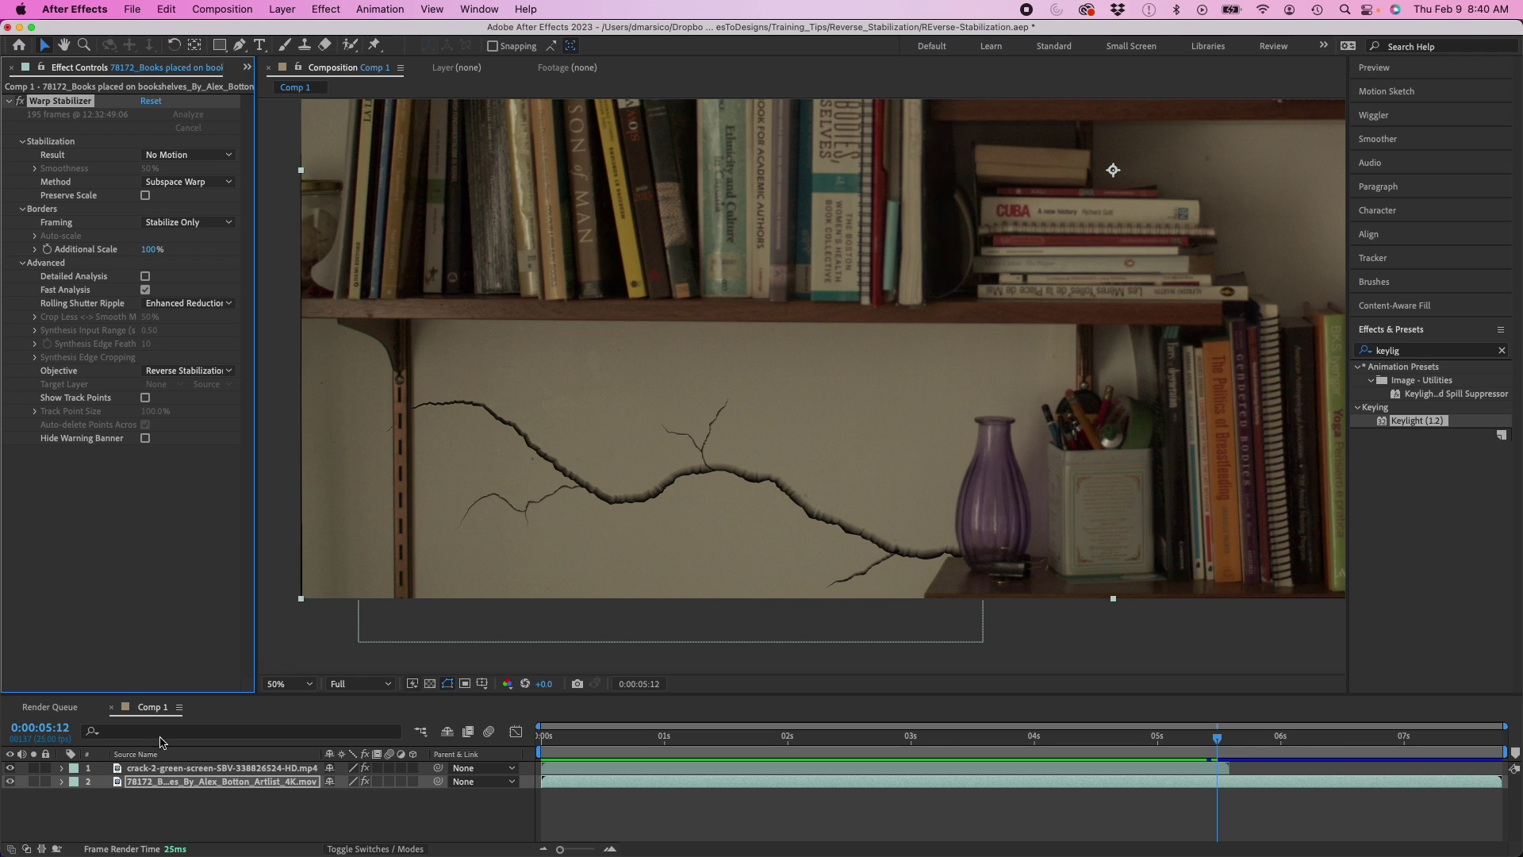
- Pre-compose the crack layer, moving all attributes into the new composition
click(163, 767)
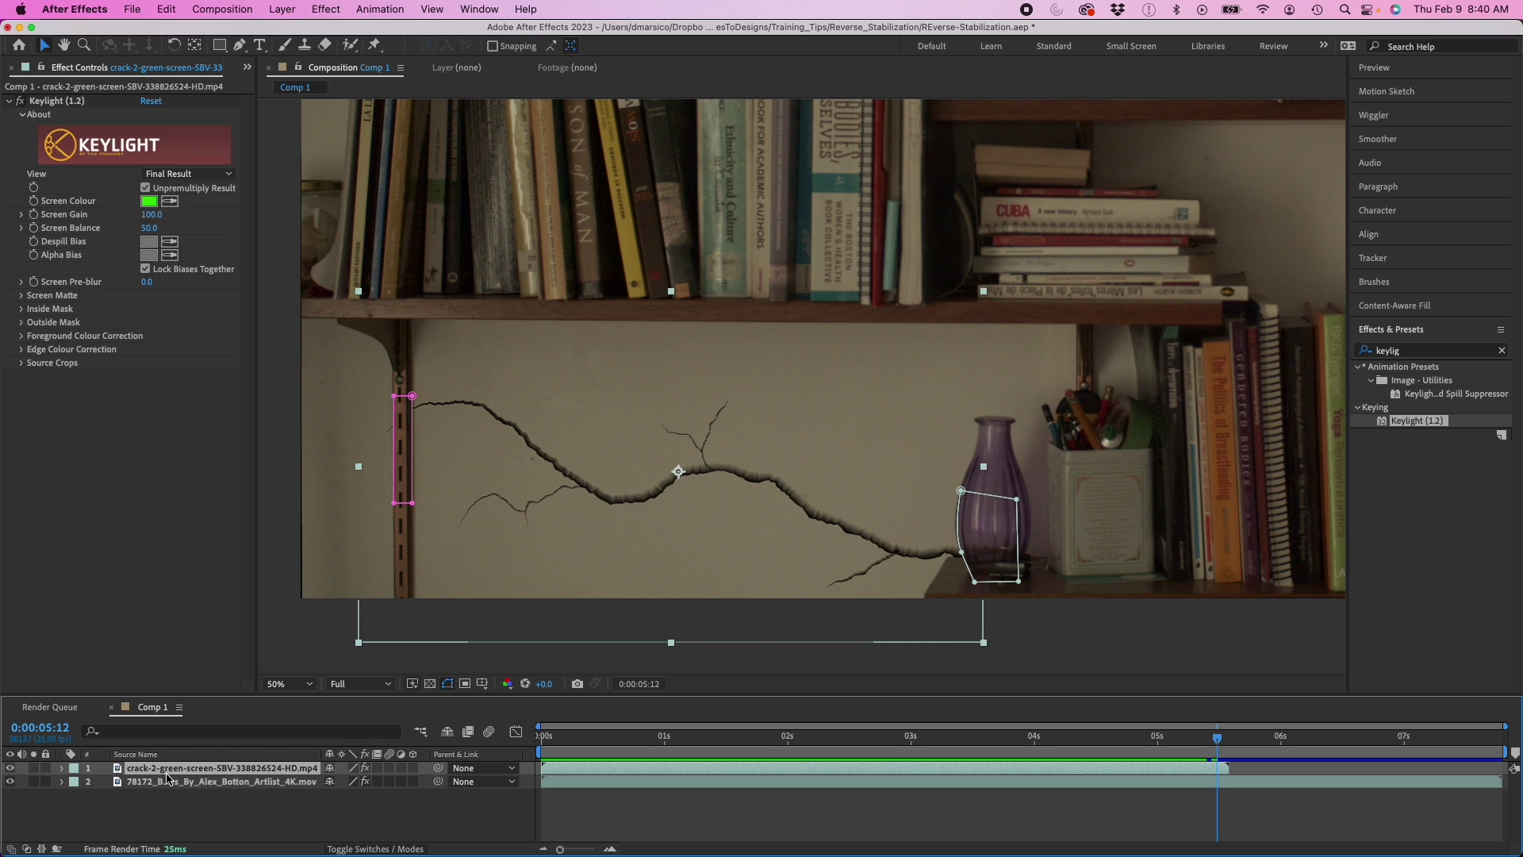
right_click(233, 765)
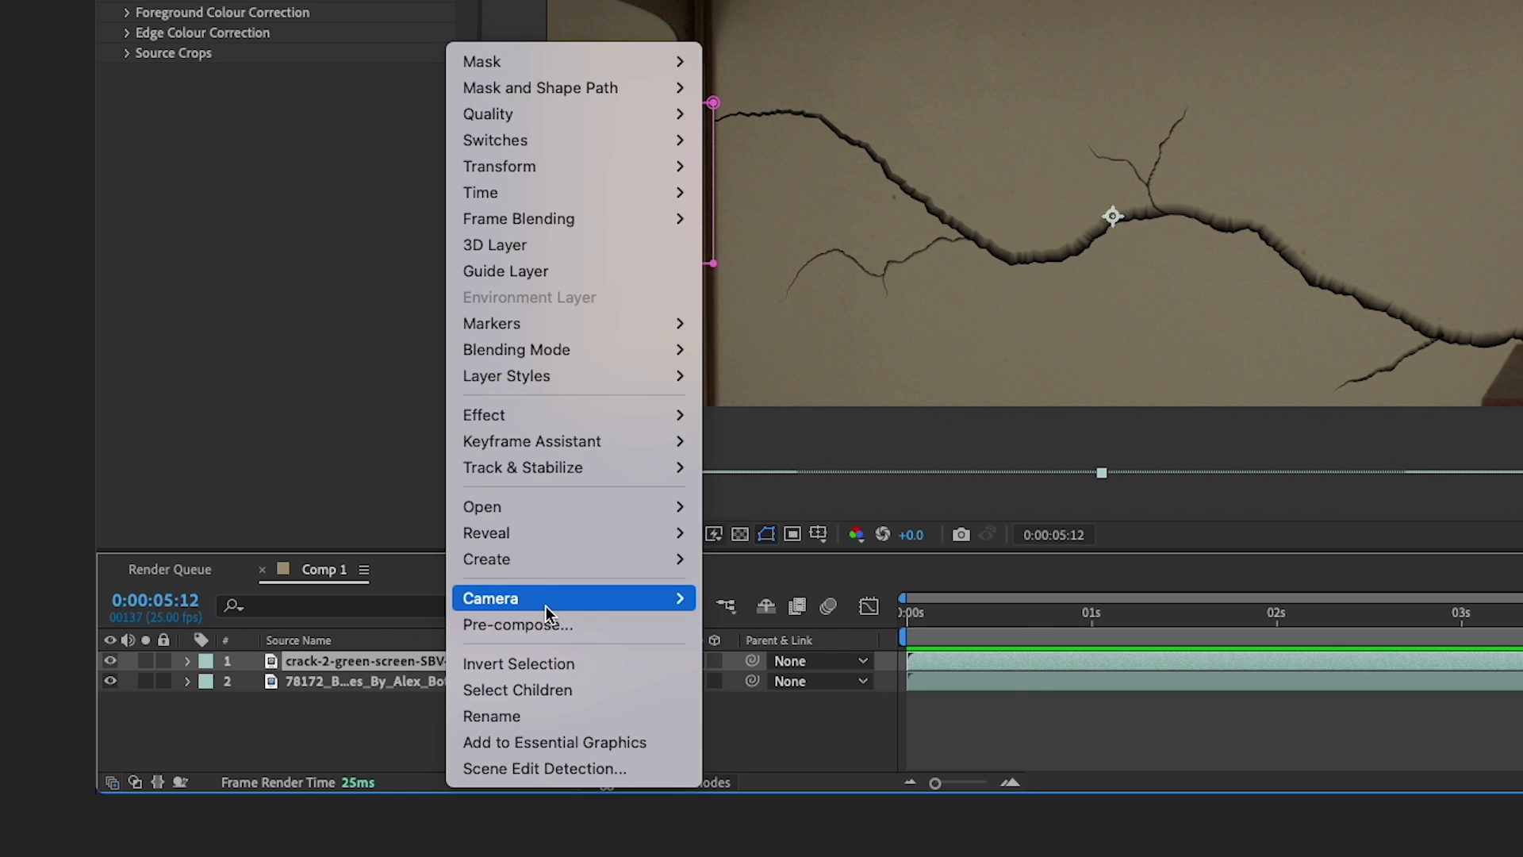
click(295, 741)
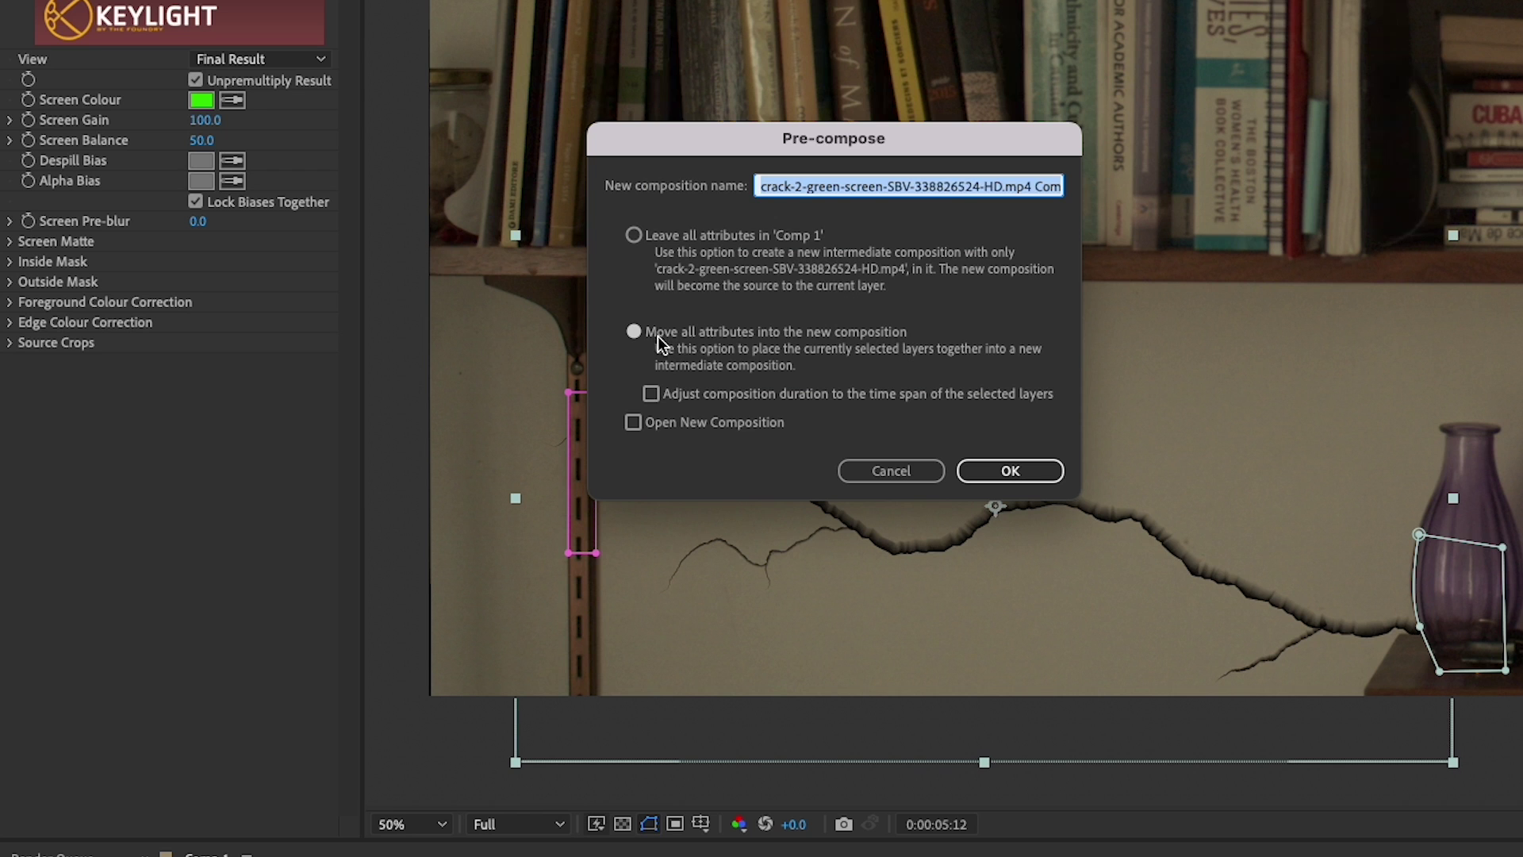
click(1002, 472)
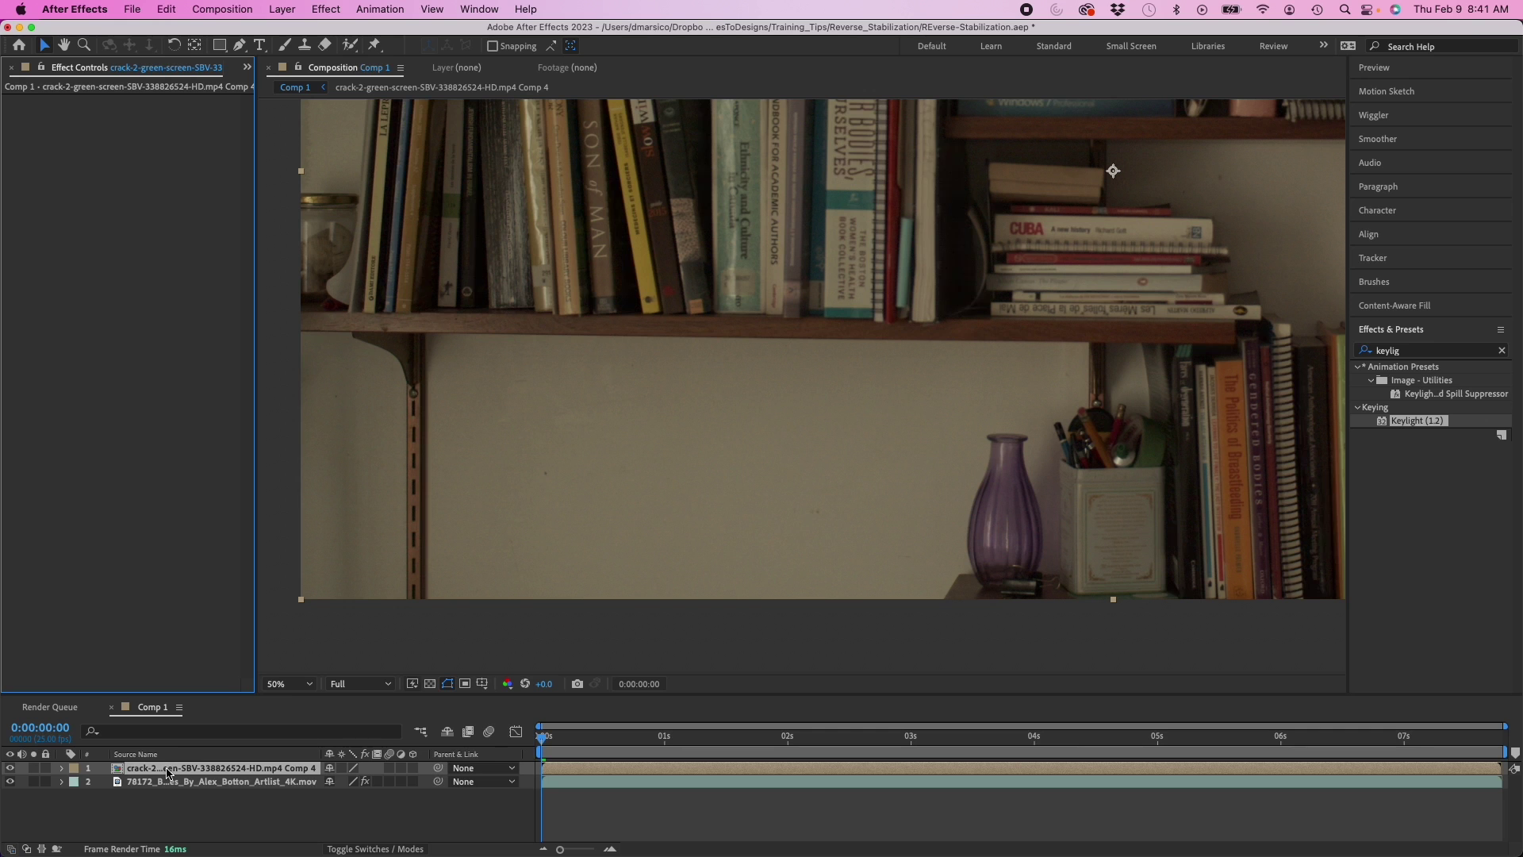
- Scrub the composition to 0:00:03:04 and turn off the Warp Stabilizer effect on the bookshelf footage layer
click(1069, 769)
drag(1069, 770, 932, 770)
click(18, 103)
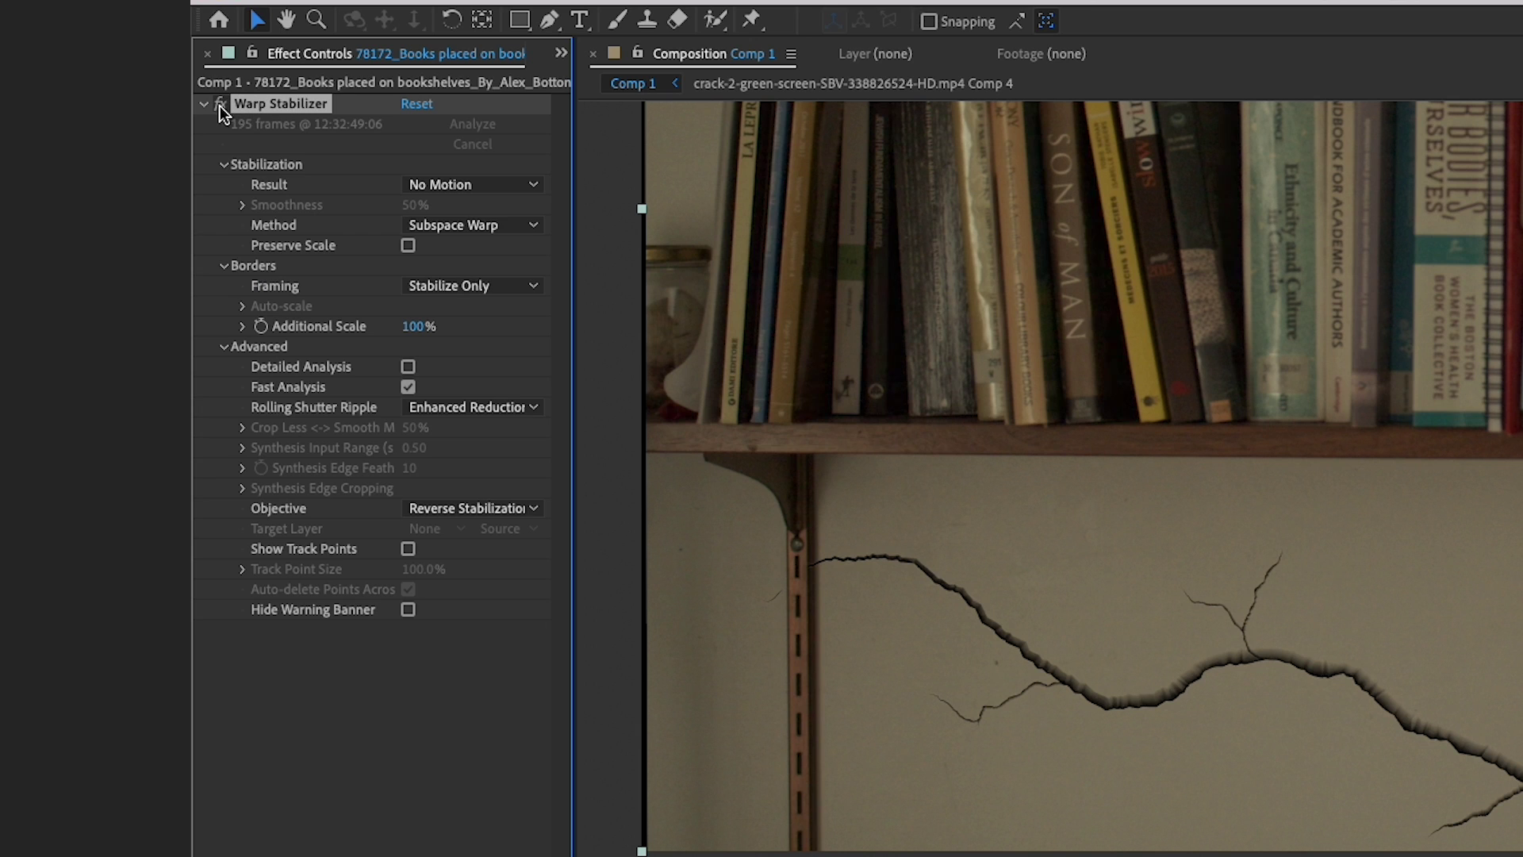
click(220, 103)
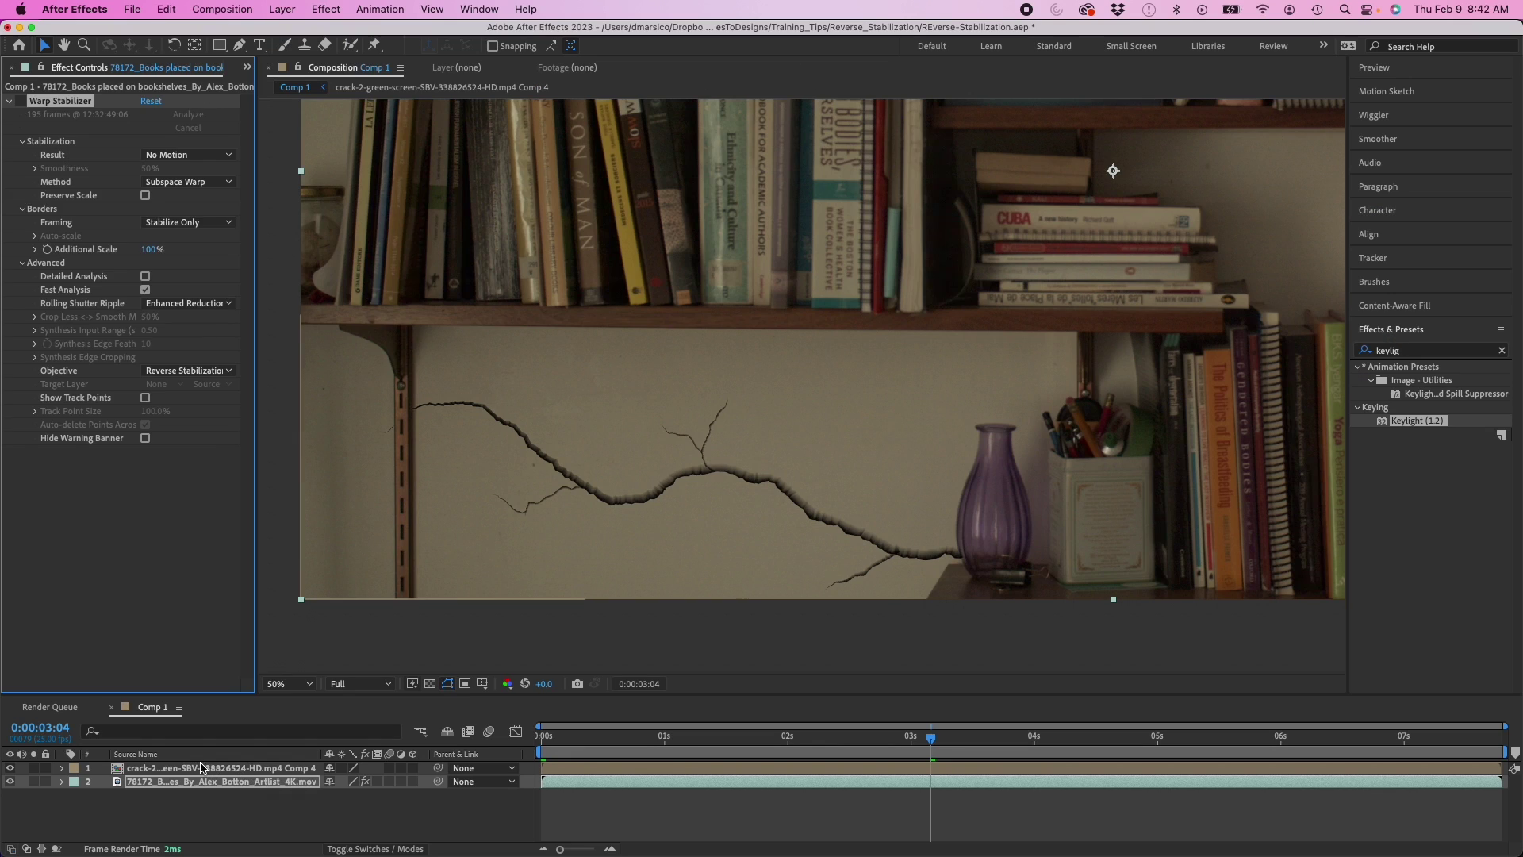
- Paste the copied Warp Stabilizer effect onto the pre-composed crack layer and enable it there
click(191, 769)
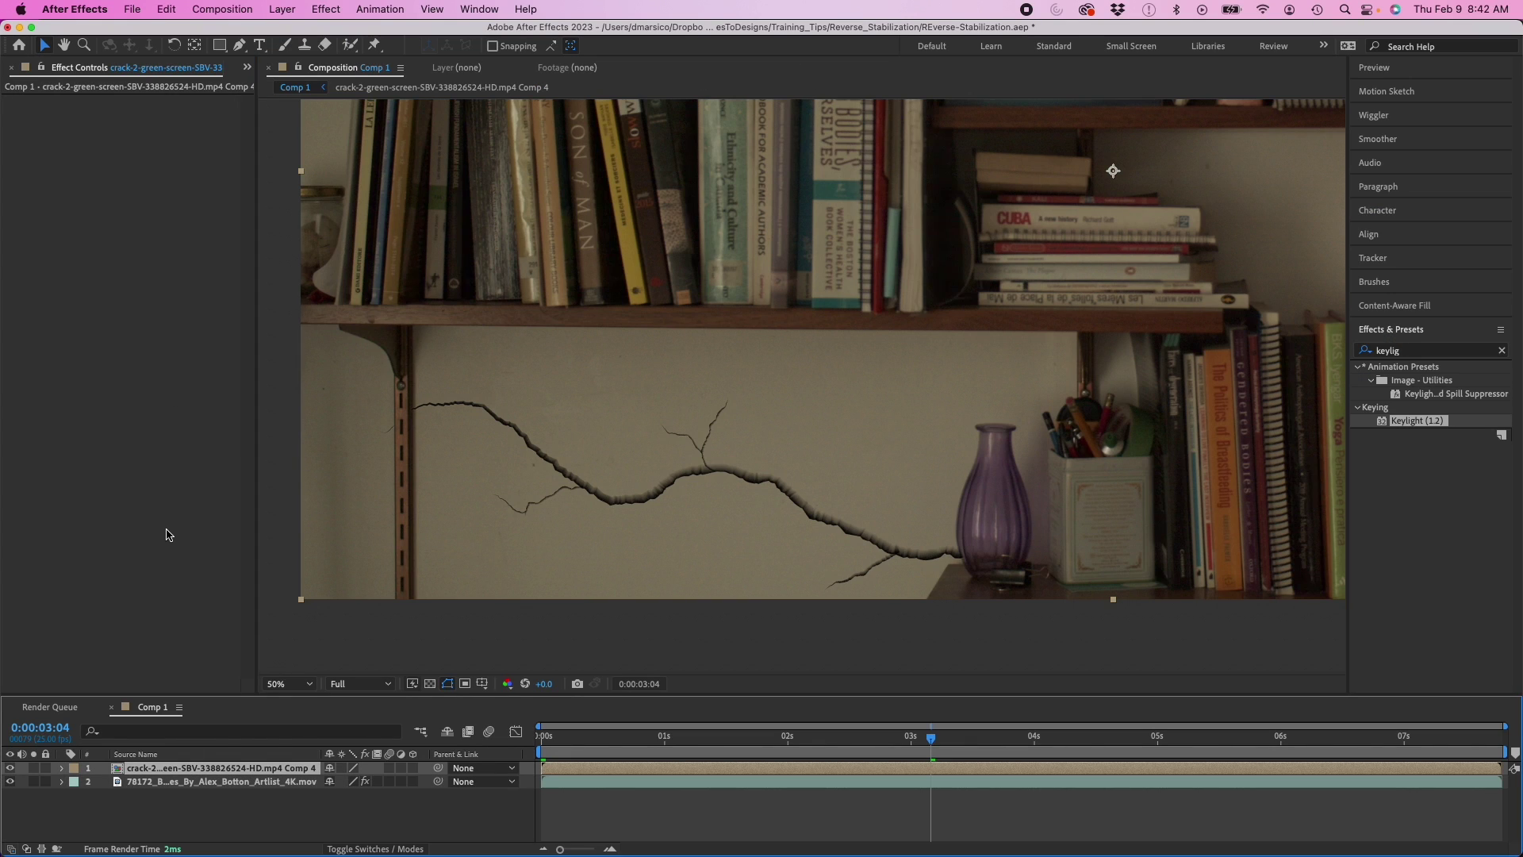
key(super+v)
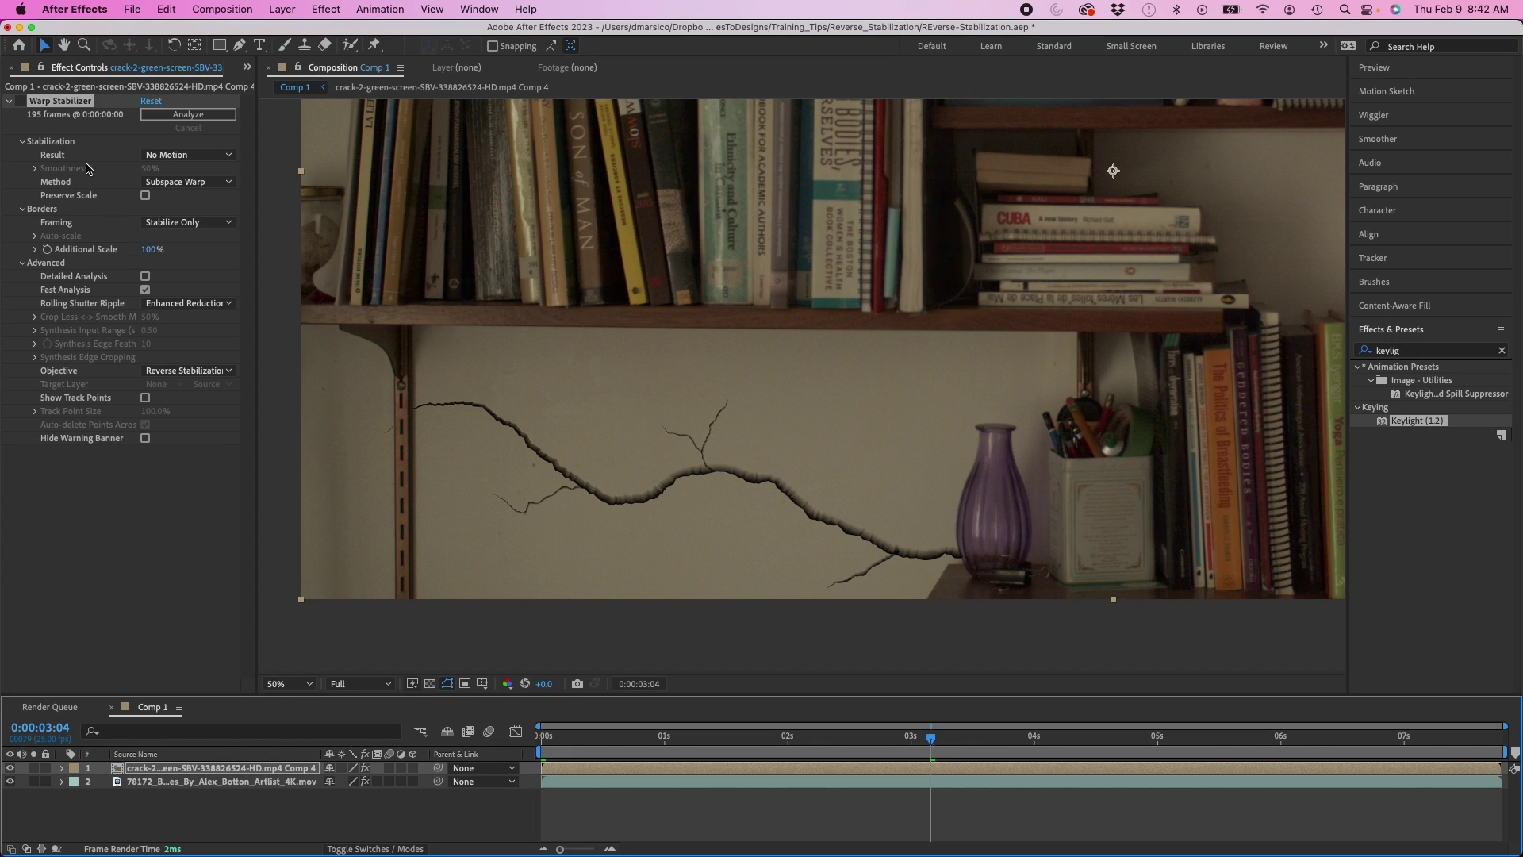
click(21, 104)
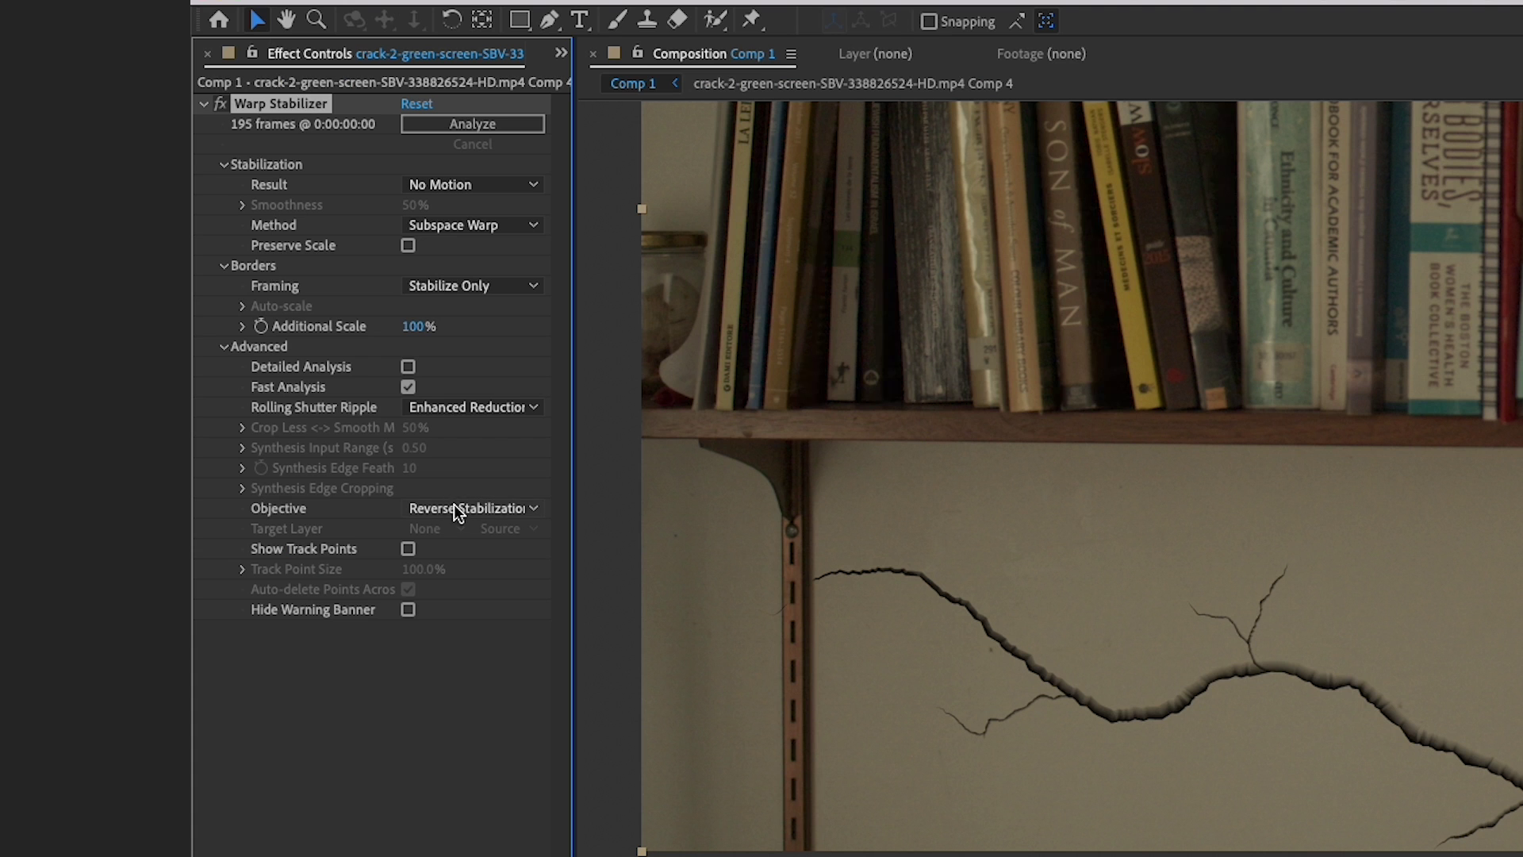
- Set the crack layer's Warp Stabilizer objective to Apply Motion to Target, with the crack pre-comp itself as the target layer
click(457, 511)
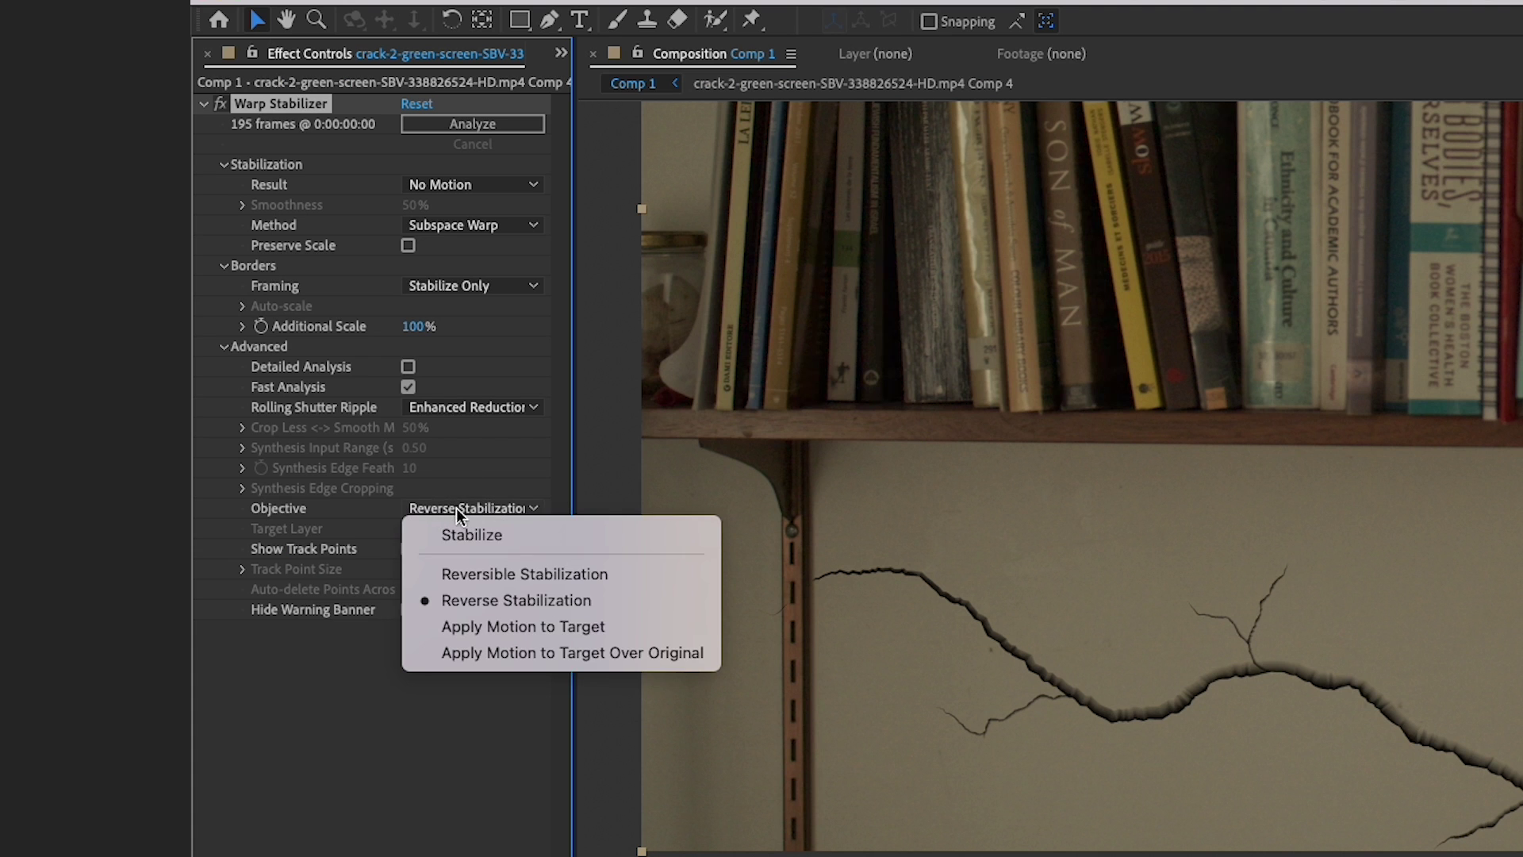
click(561, 627)
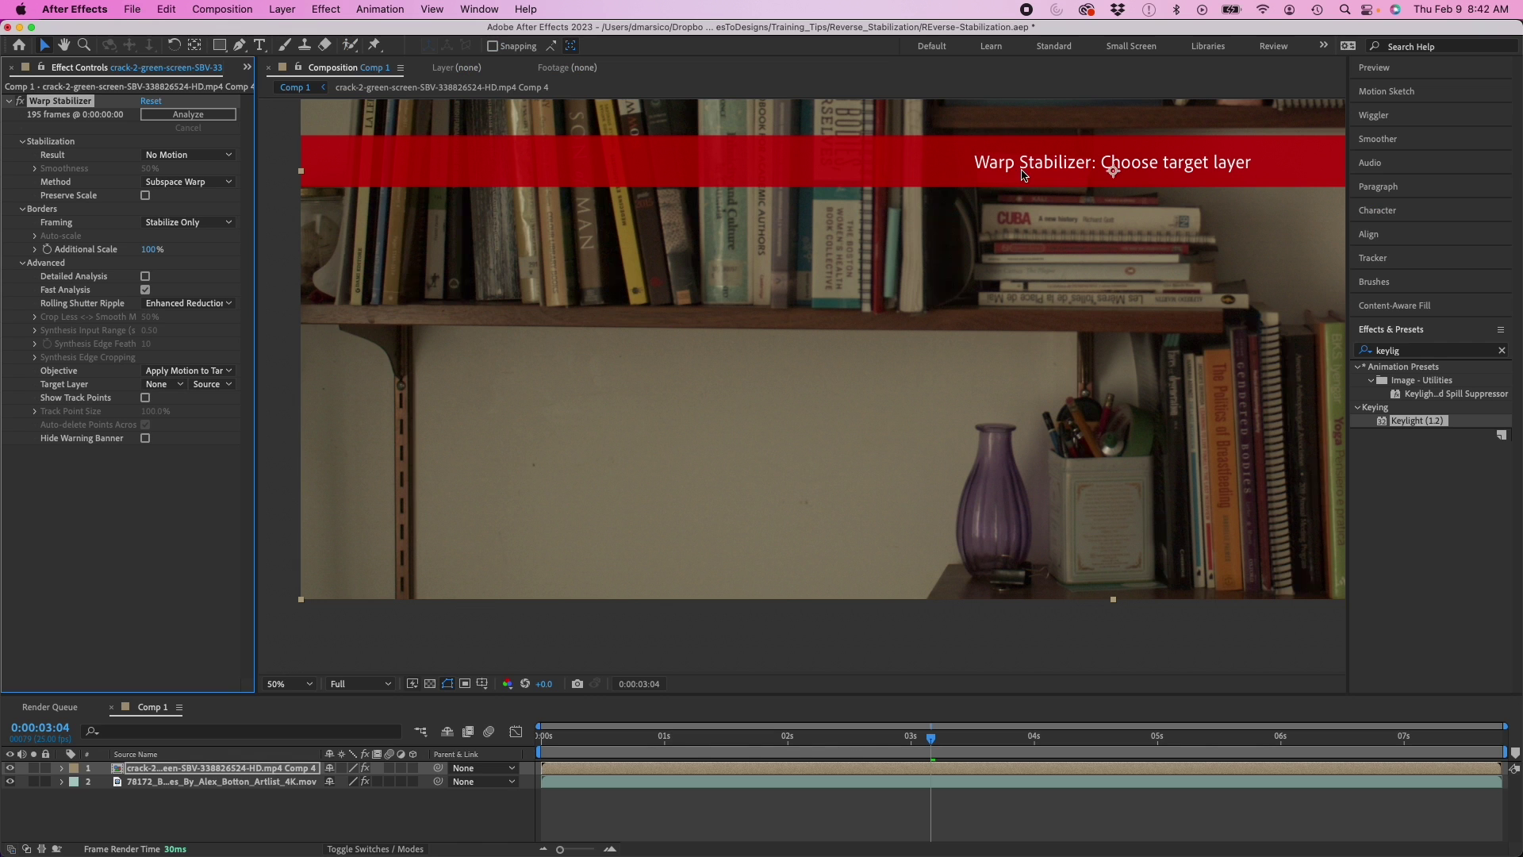
drag(1019, 175, 791, 330)
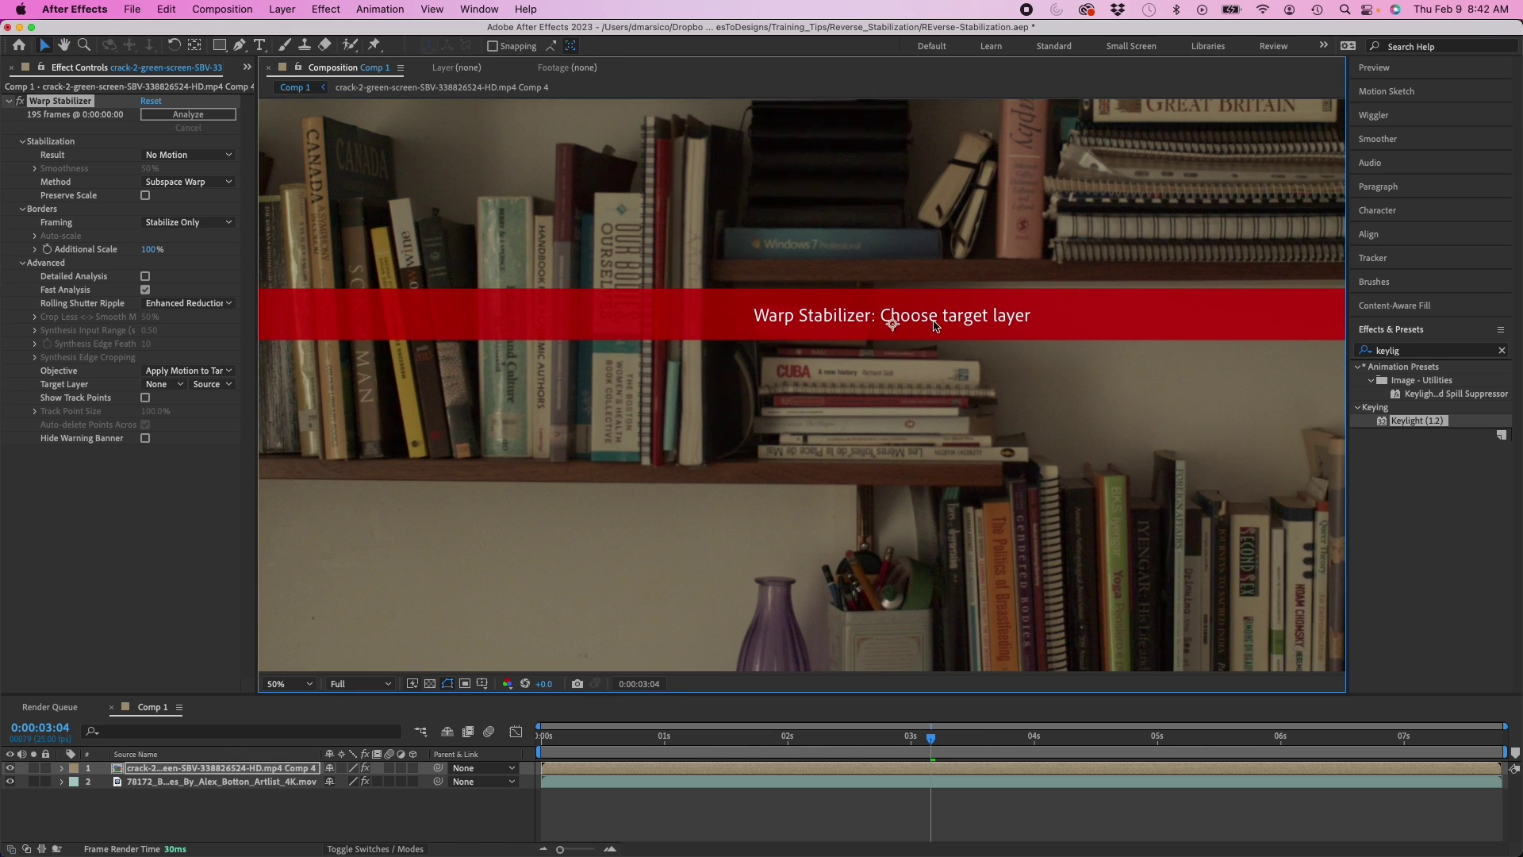
click(163, 389)
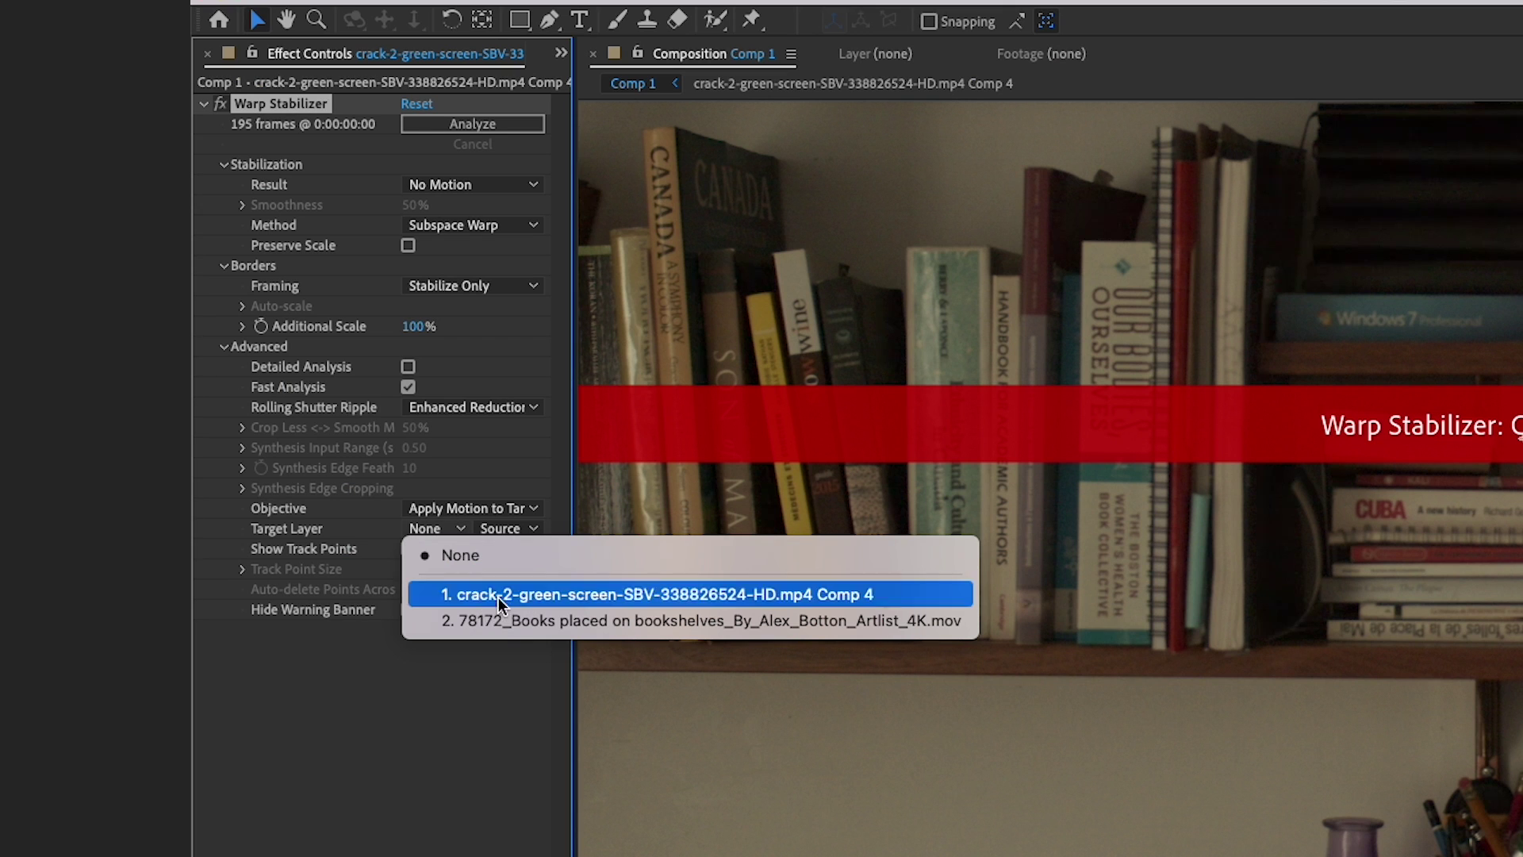
click(499, 595)
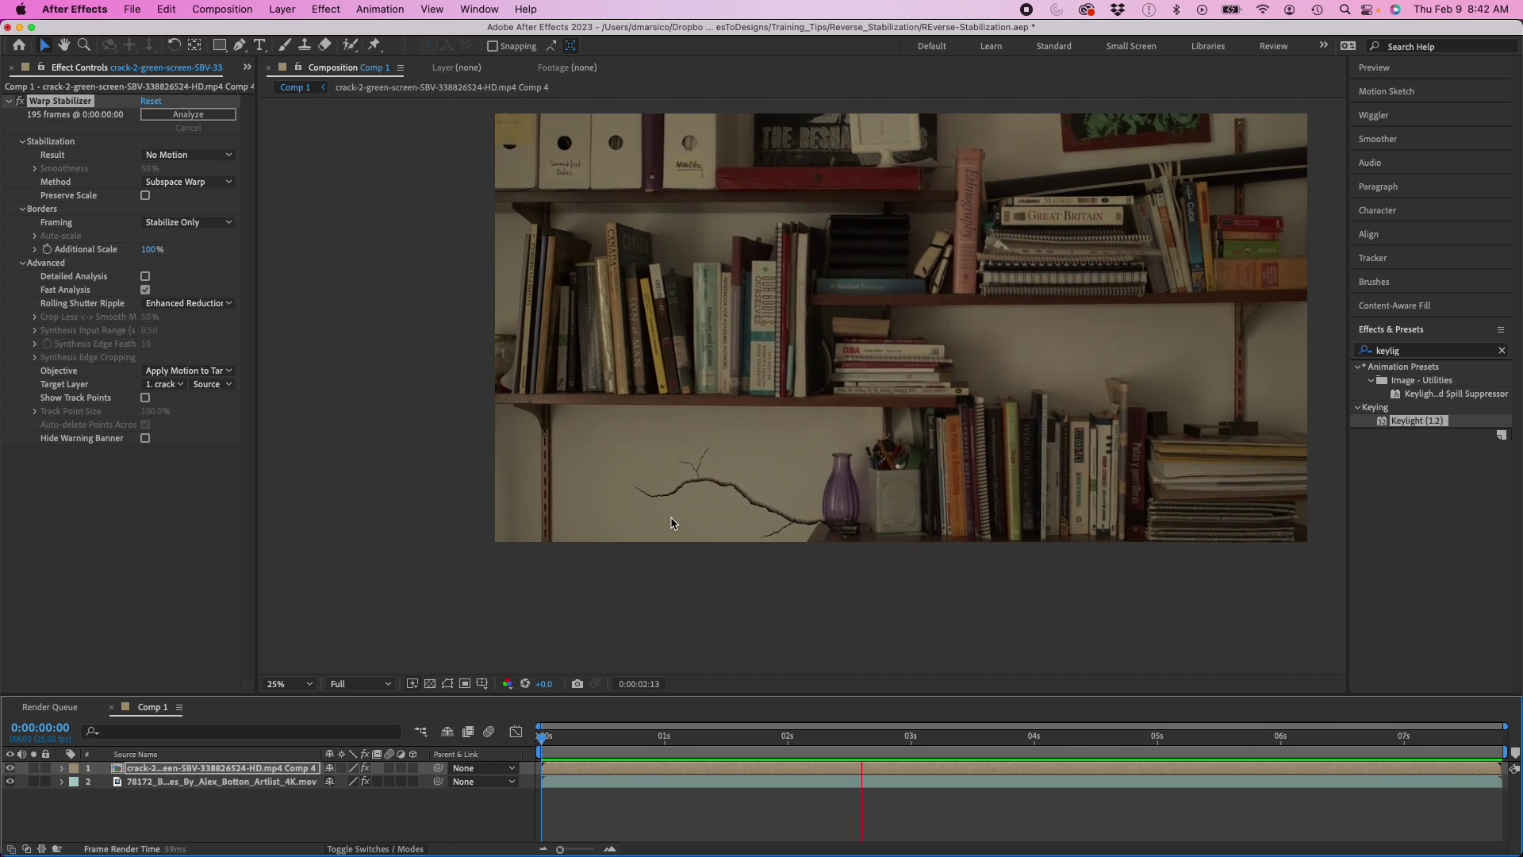
- Show the layer modes, go to 0:00:04:02 and set the crack layer's blending mode to Multiply
scroll(671, 524, up, 2)
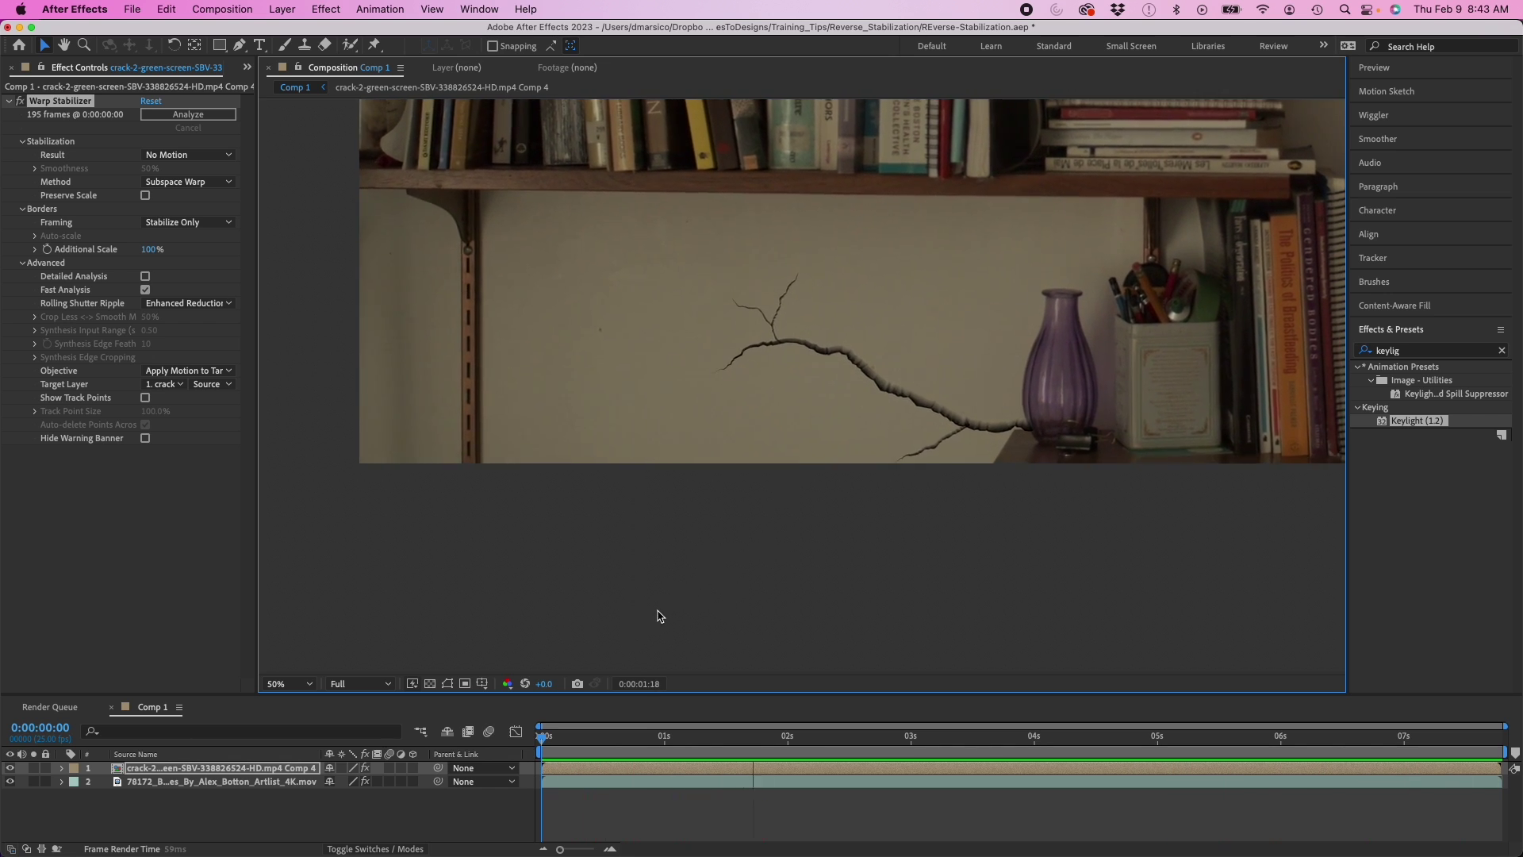
click(352, 847)
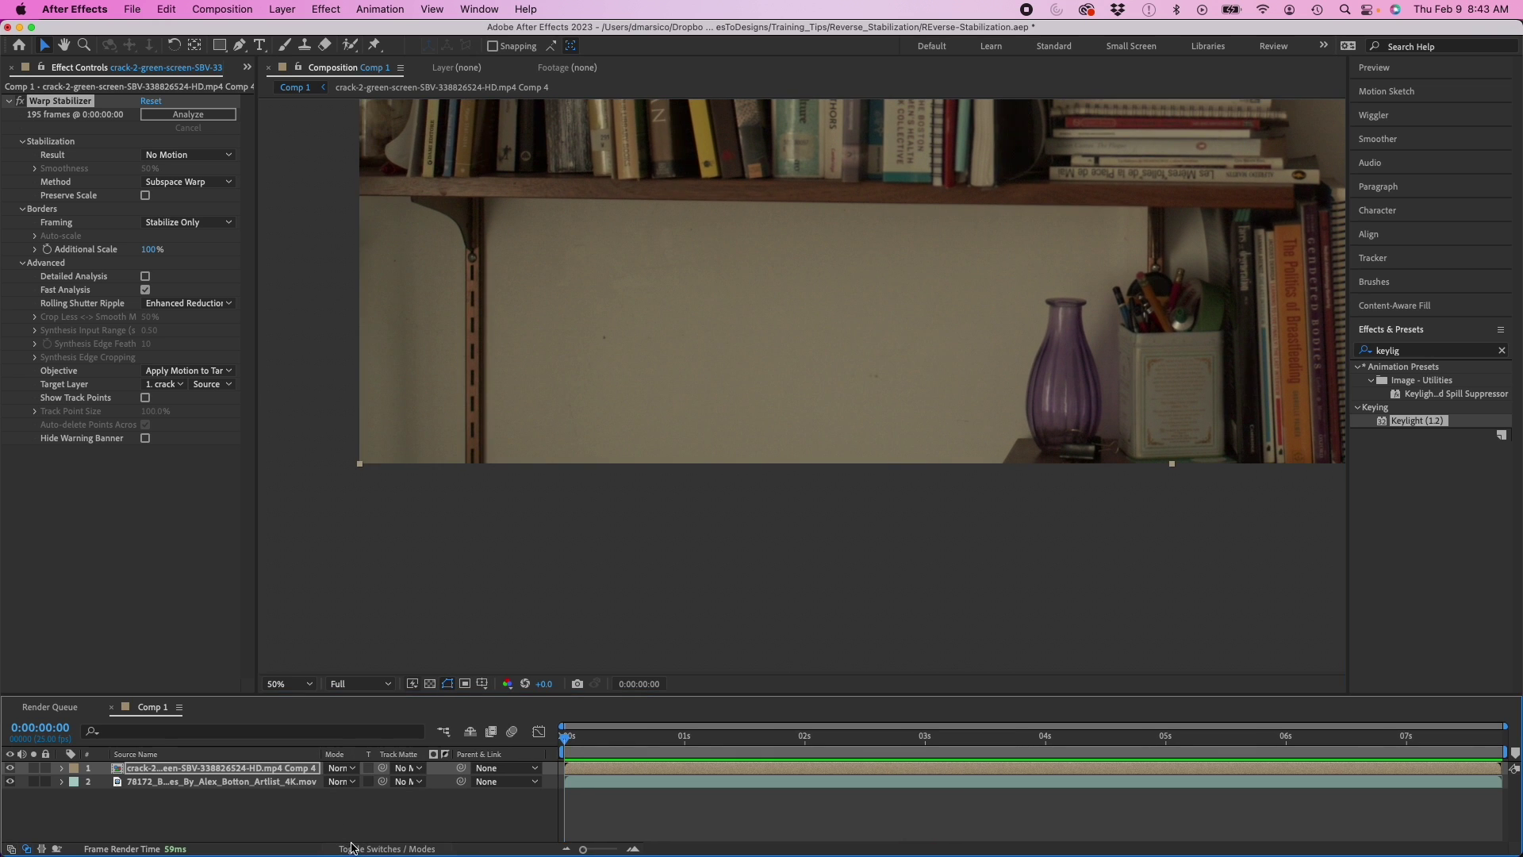
drag(722, 758, 1058, 764)
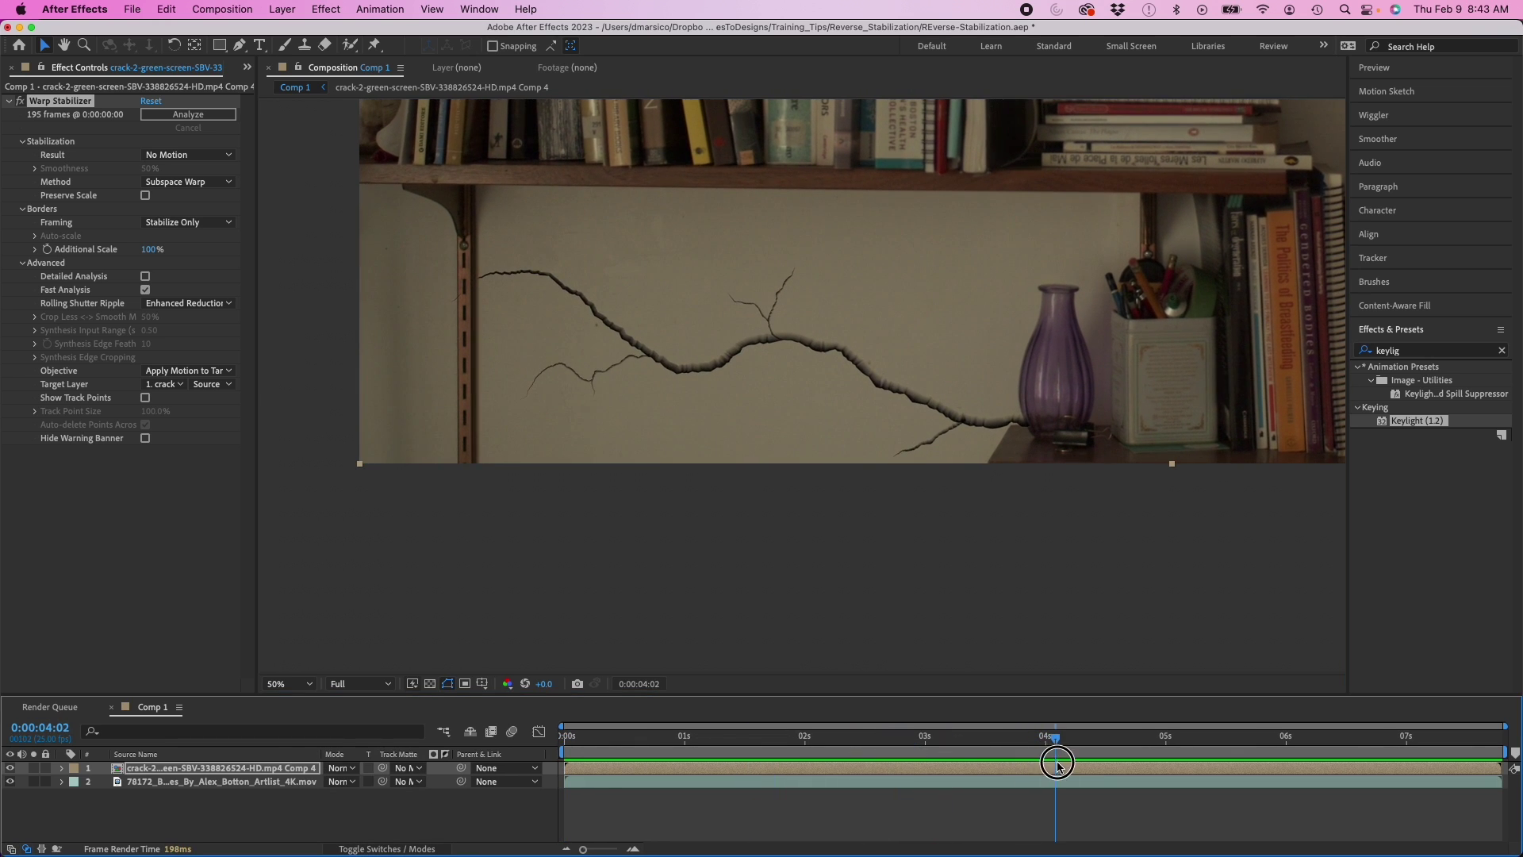
click(340, 770)
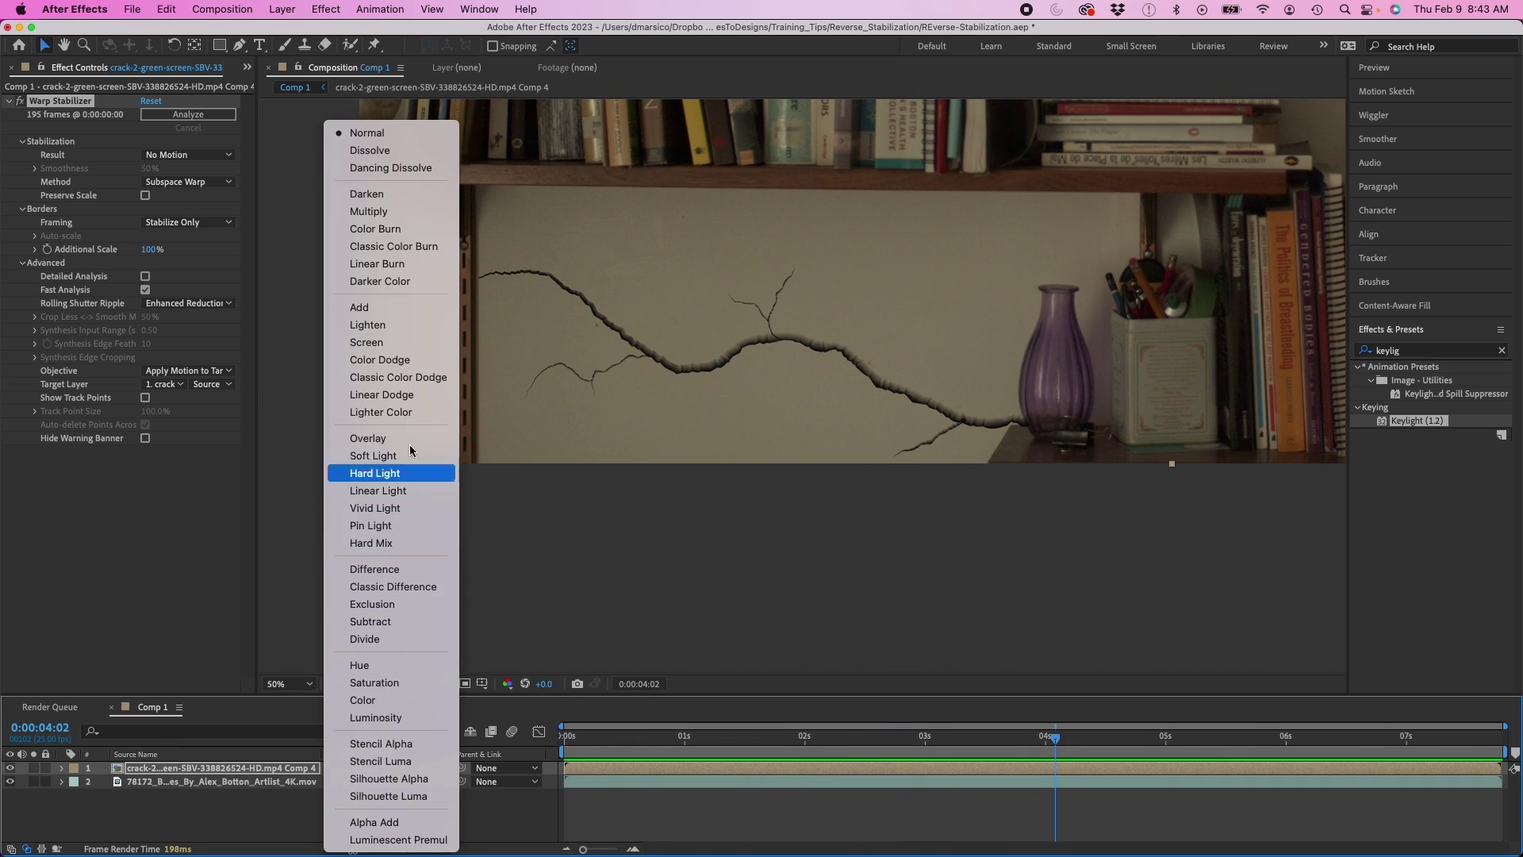
click(379, 212)
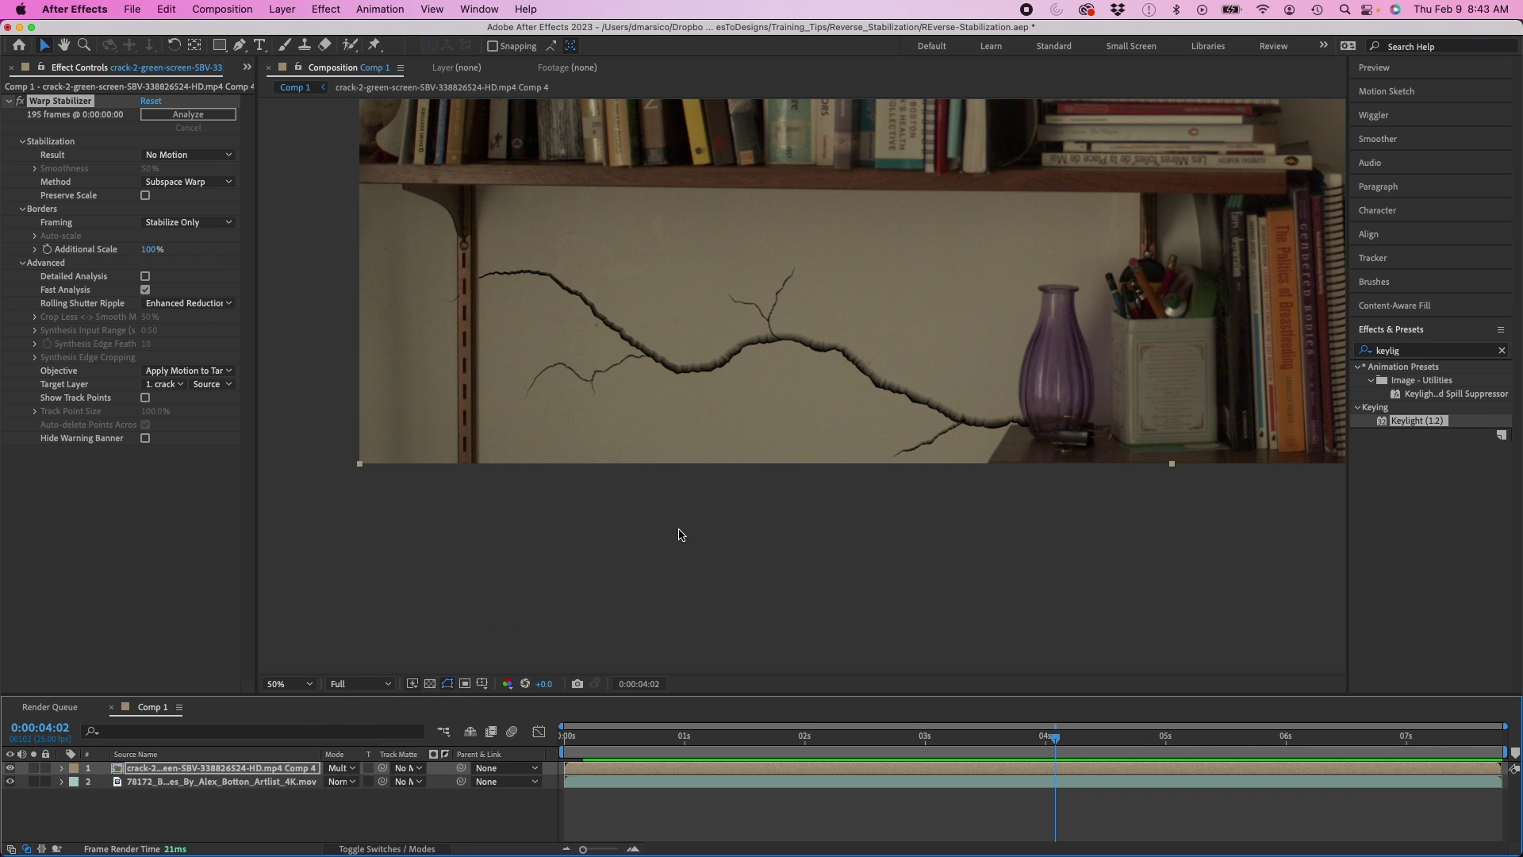
- Reveal the crack layer's opacity and lower it to 78%
key(t)
mouse_move(331, 783)
mouse_down()
mouse_move(313, 784)
mouse_move(332, 786)
mouse_up()
click(559, 825)
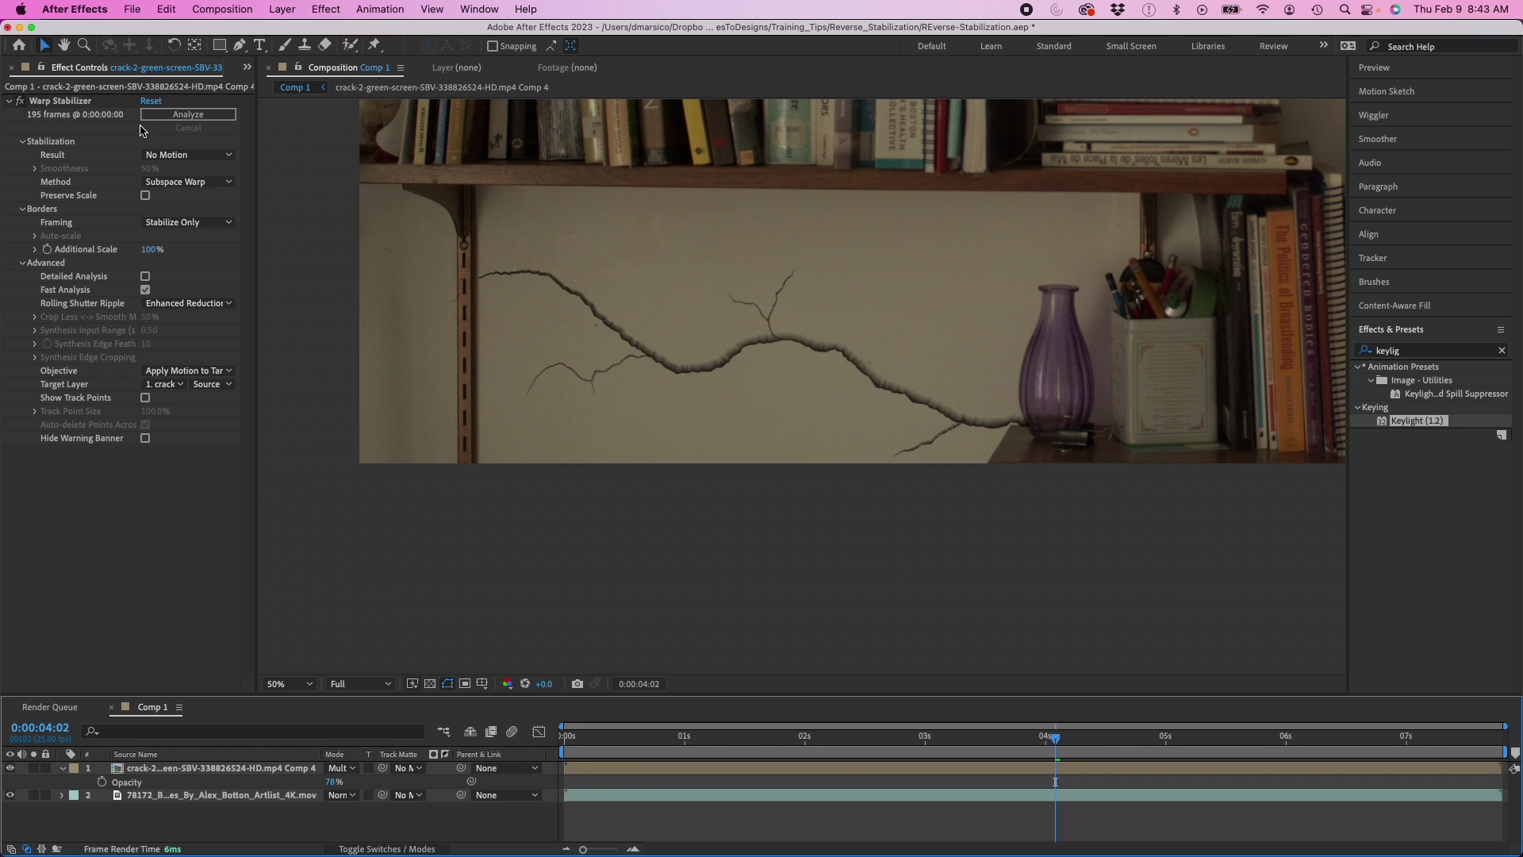
- Examine the crack composite both in full frame and close up, and select the bookshelf footage layer
scroll(850, 255, down, 2)
drag(857, 234, 657, 381)
key(v)
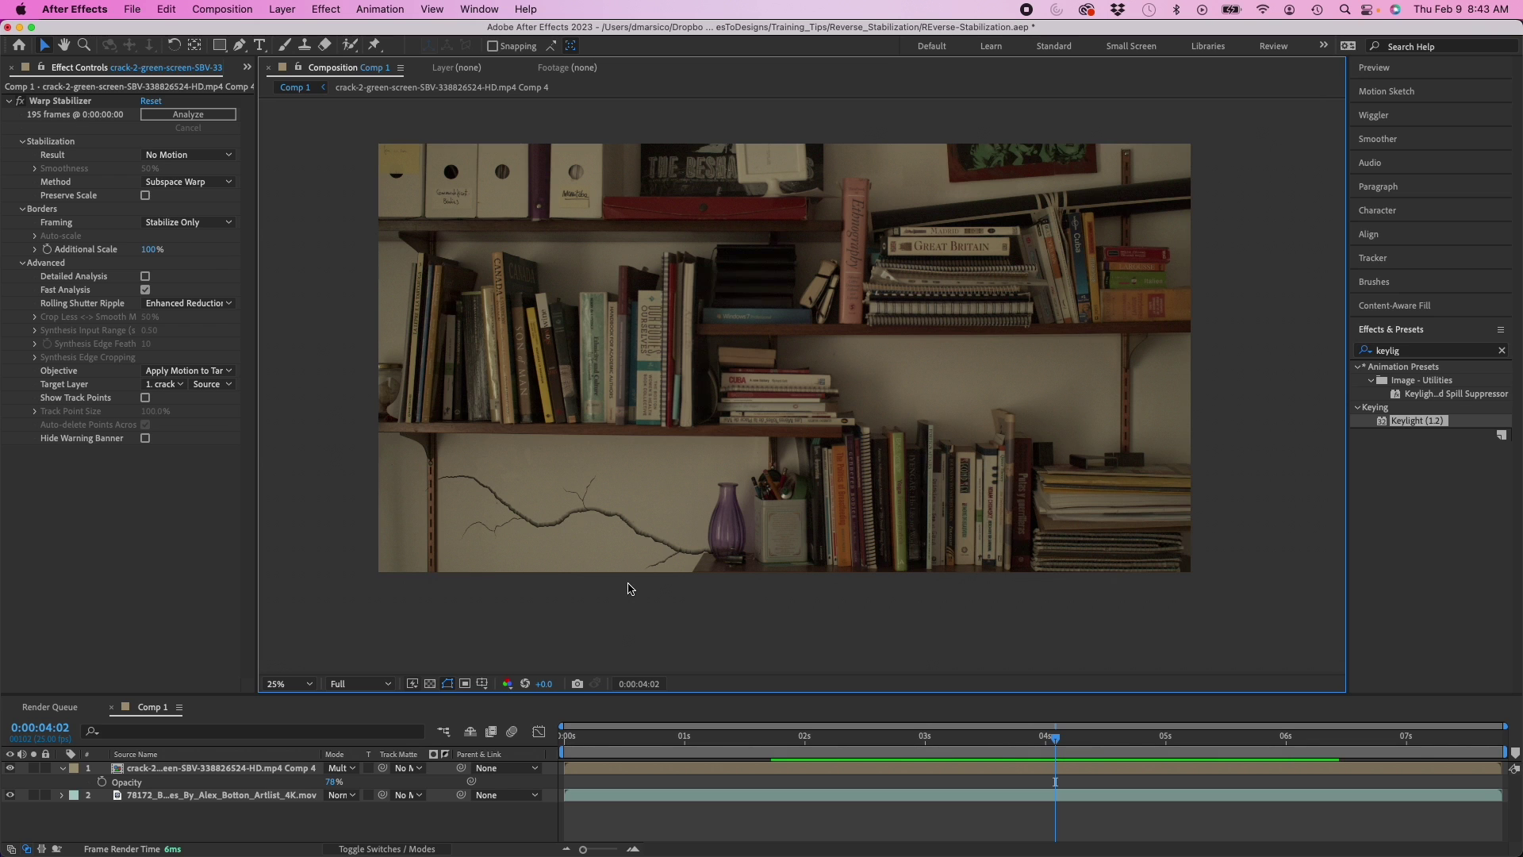
scroll(625, 590, up, 2)
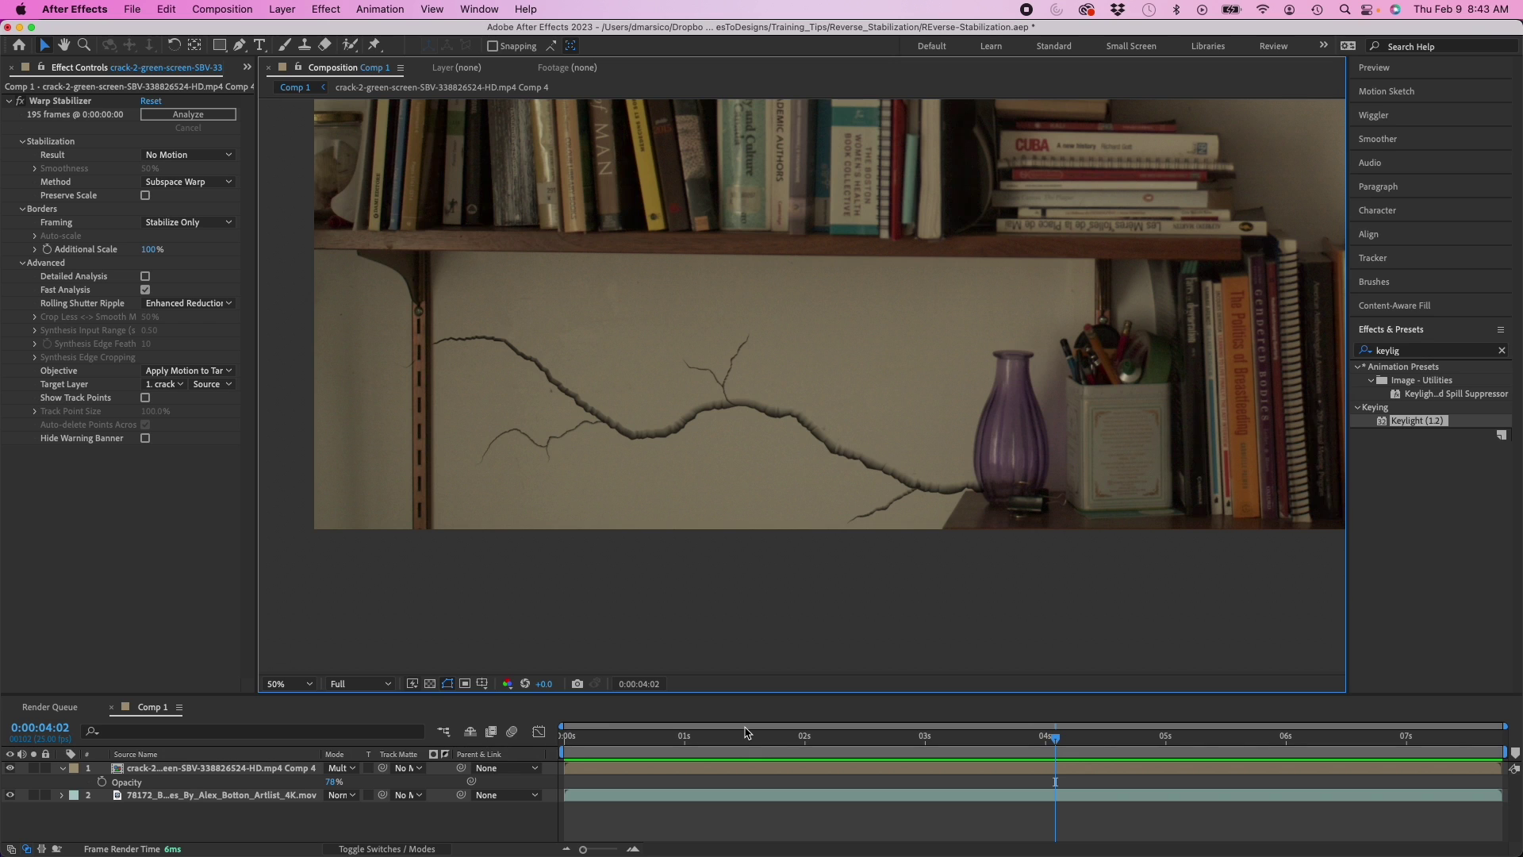
click(175, 796)
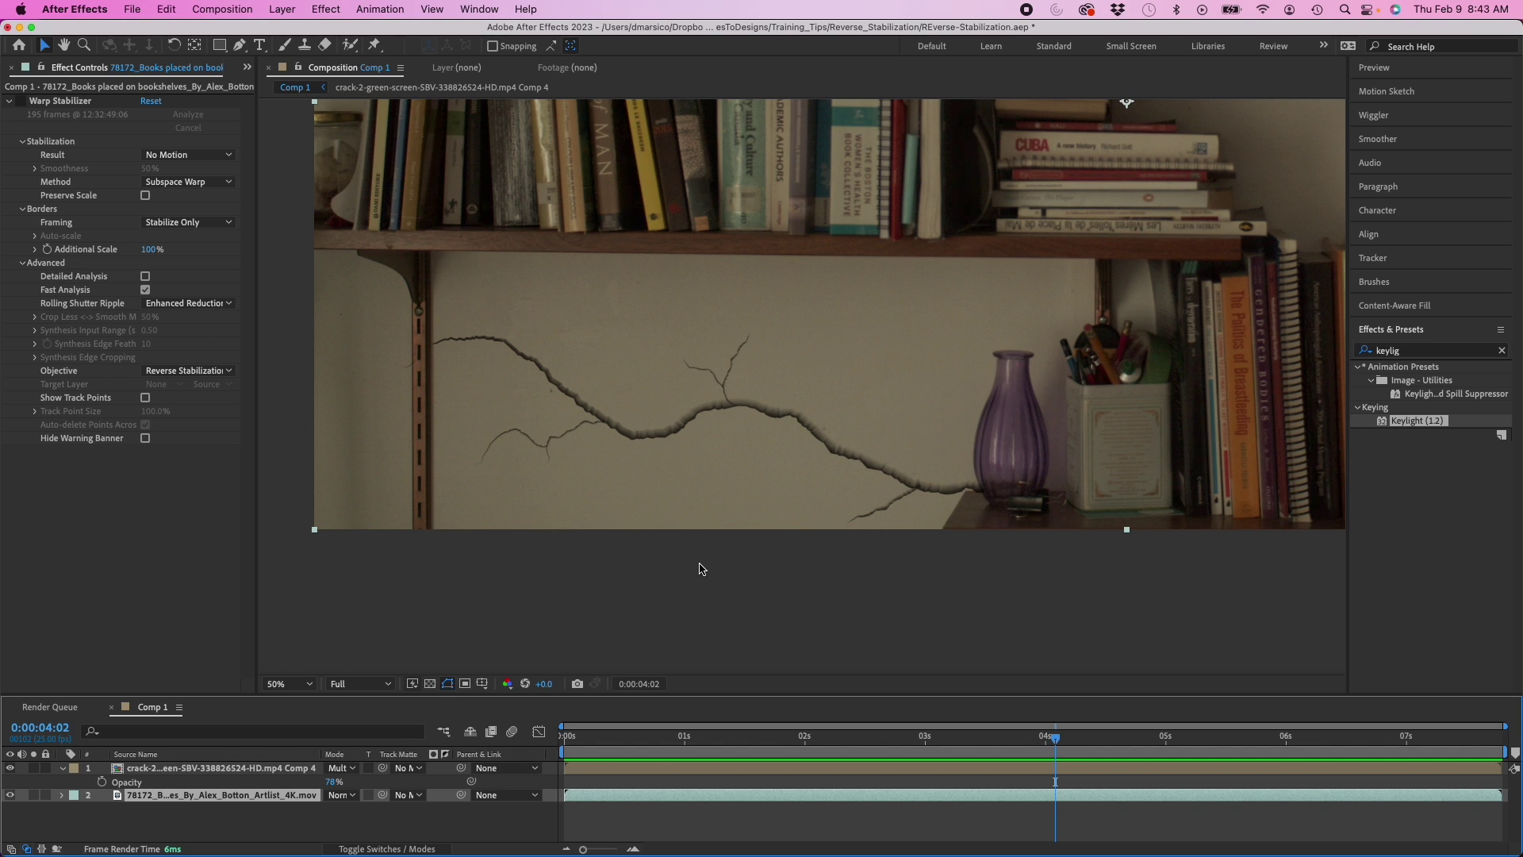
key(comma)
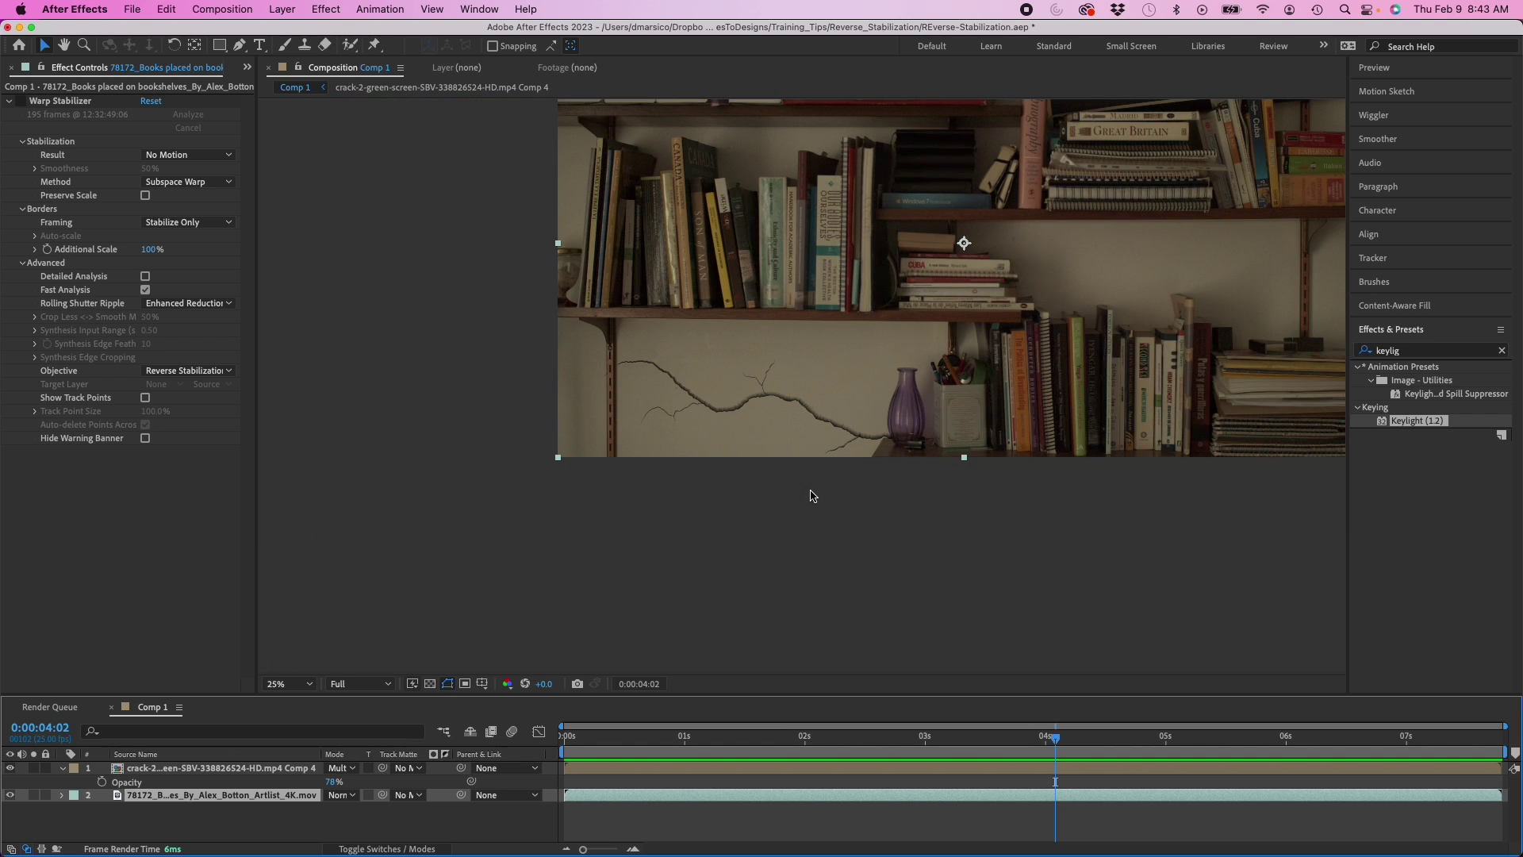
drag(812, 496, 687, 626)
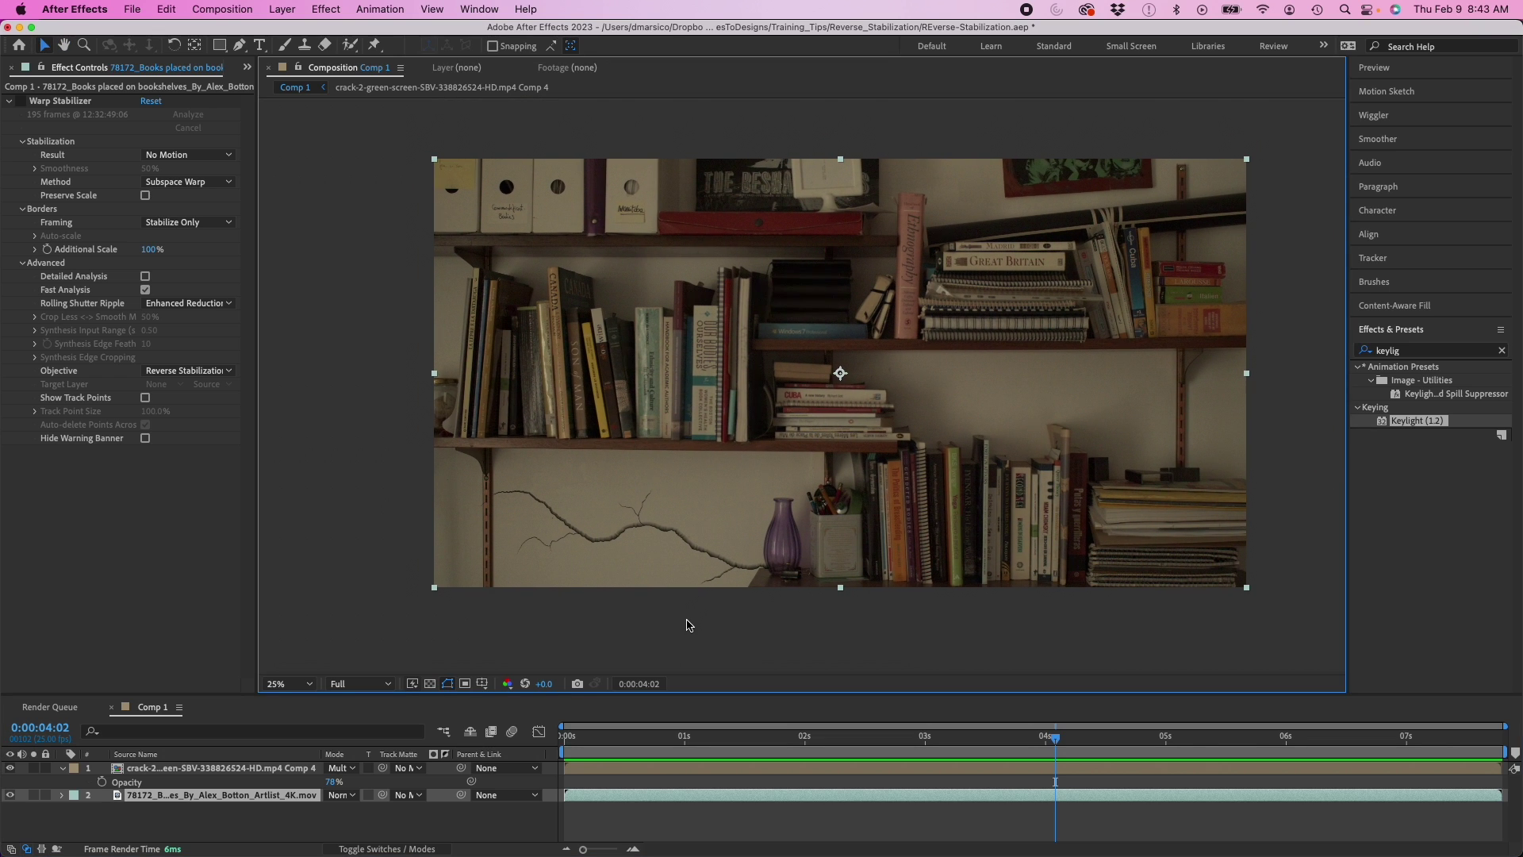